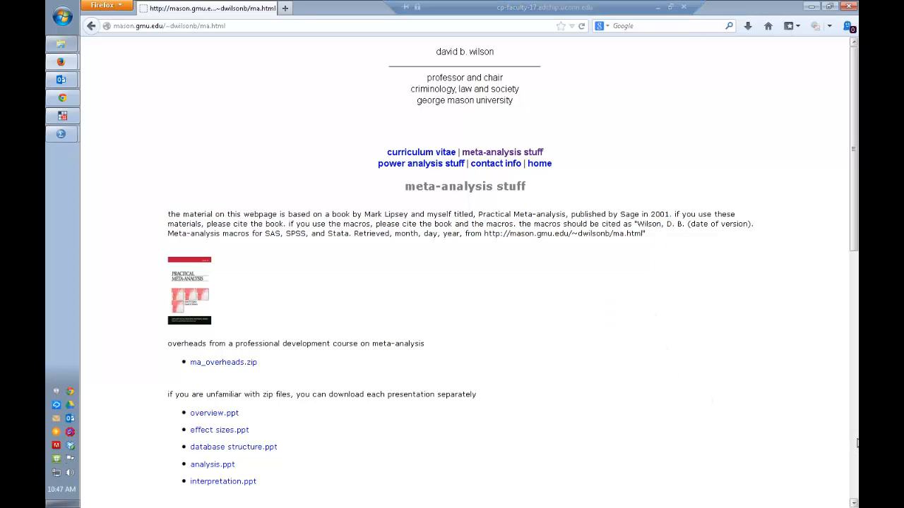
# Step: Download spss_macros.zip from the meta-analysis page and save it in the C:\macros folder
pyautogui.scroll(-10, 753, 389)
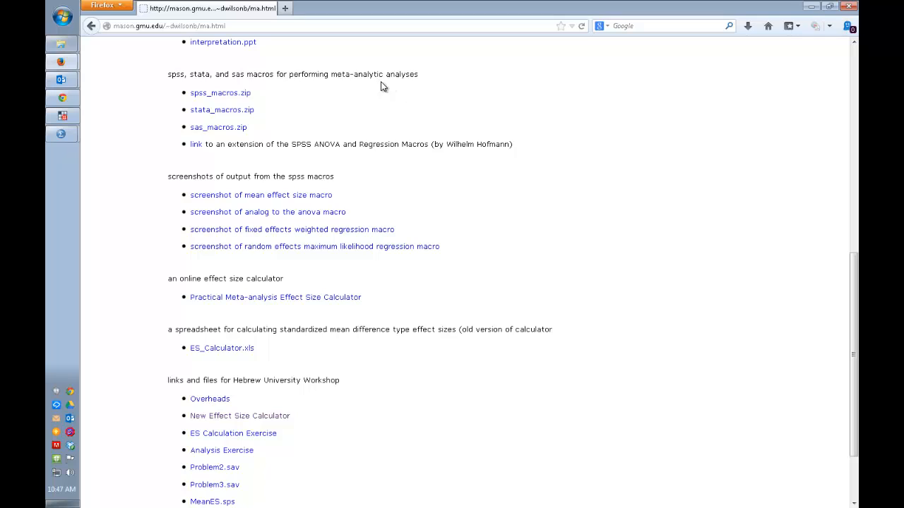
pyautogui.click(217, 94)
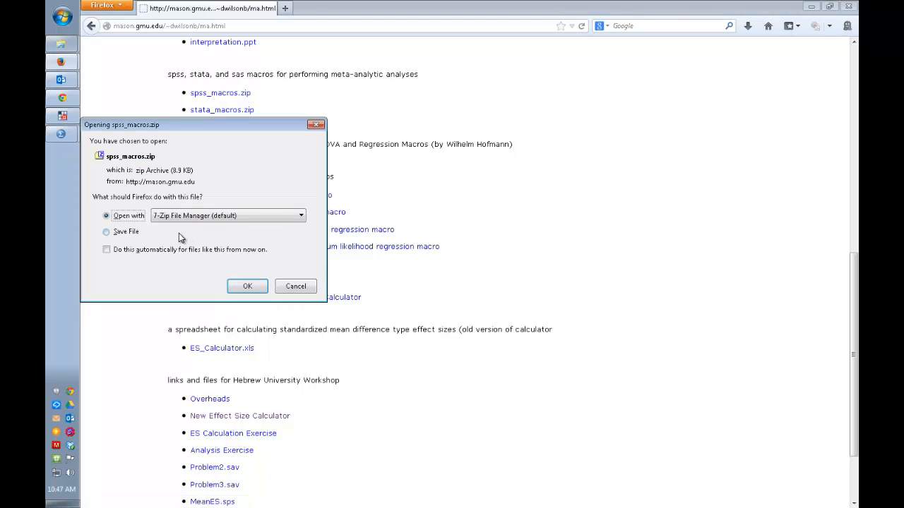
pyautogui.click(134, 233)
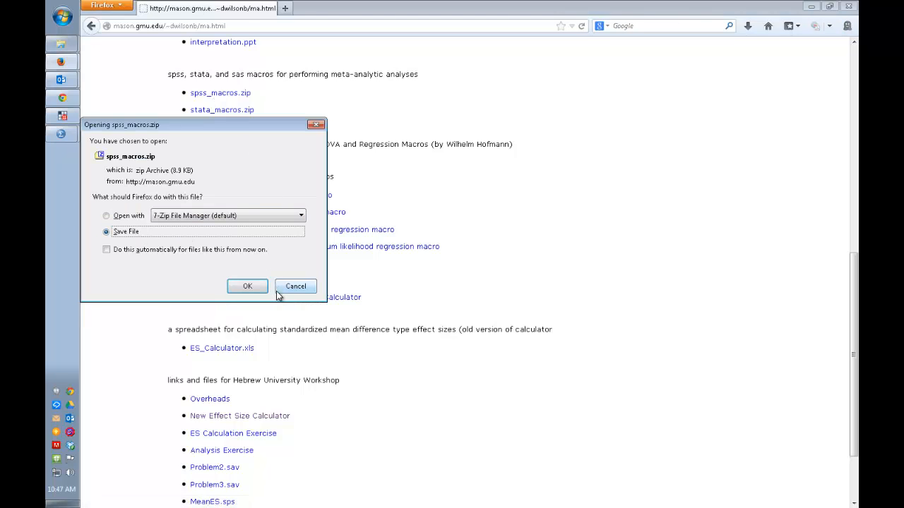
pyautogui.click(248, 286)
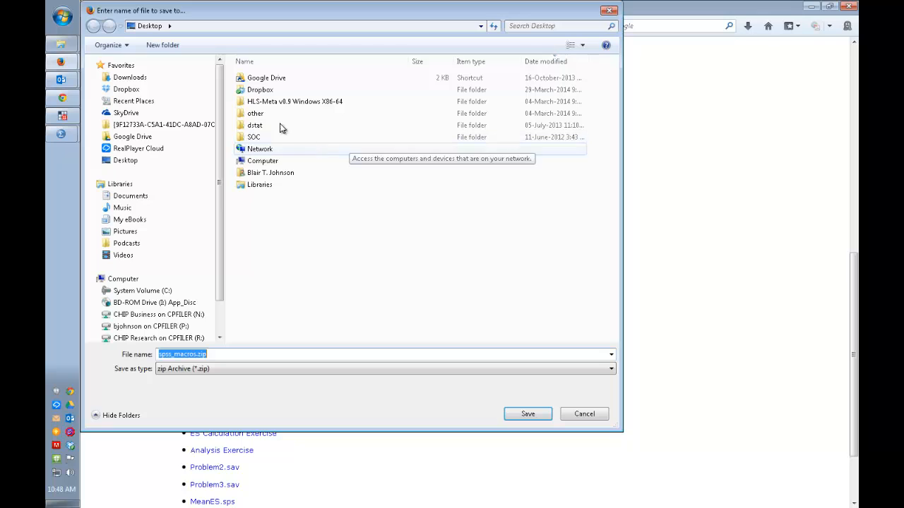
pyautogui.write('c')
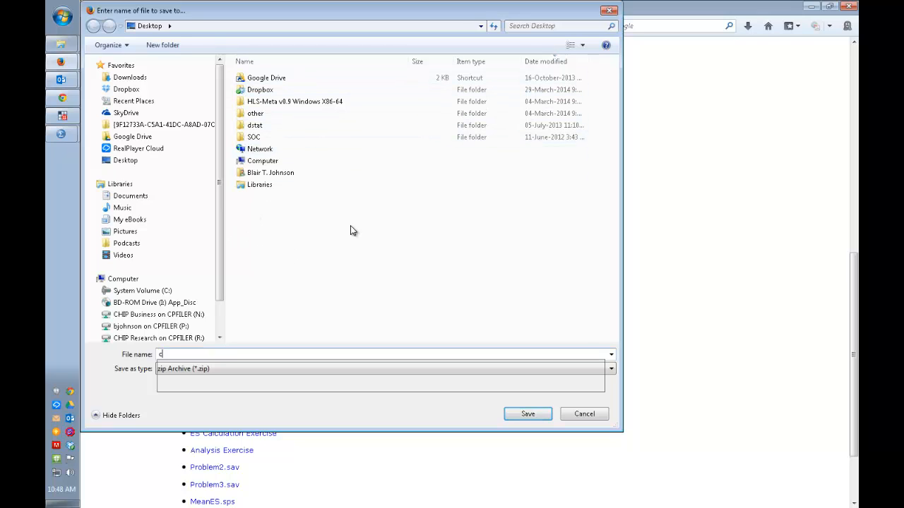
pyautogui.write(':')
pyautogui.press('Return')
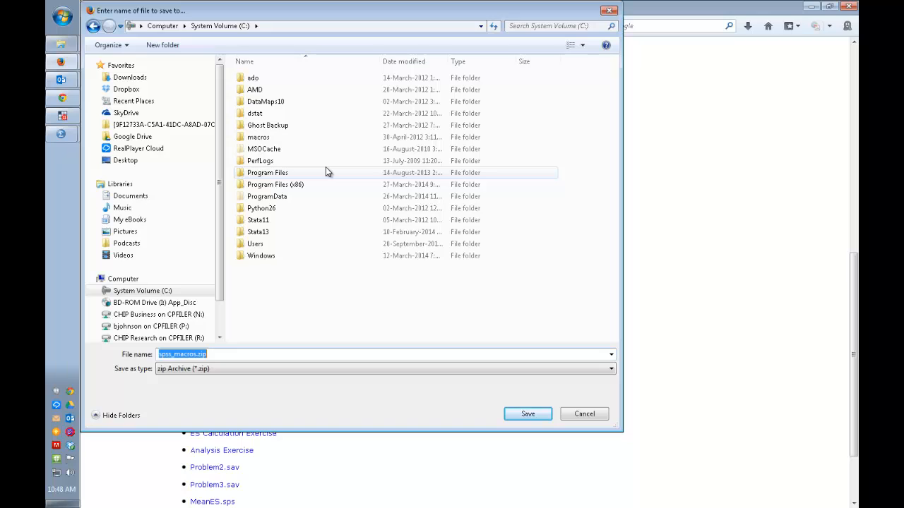
pyautogui.doubleClick(254, 139)
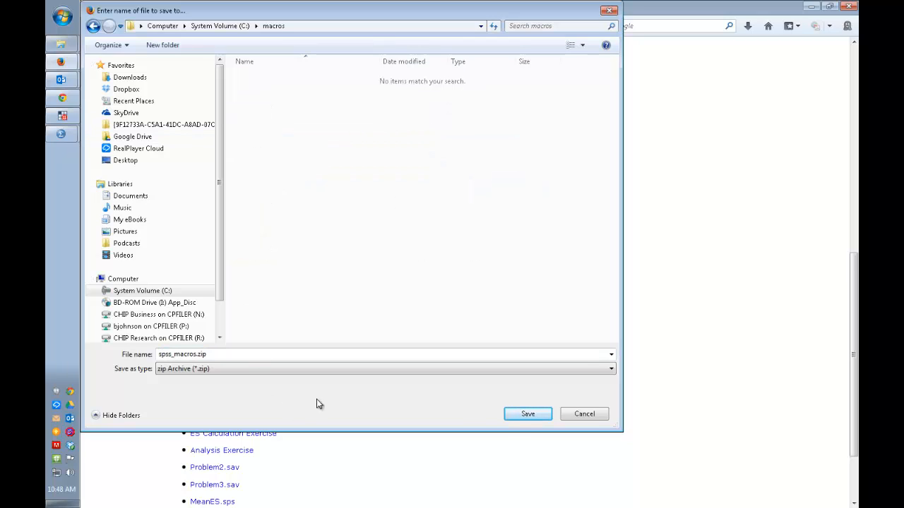
pyautogui.click(528, 414)
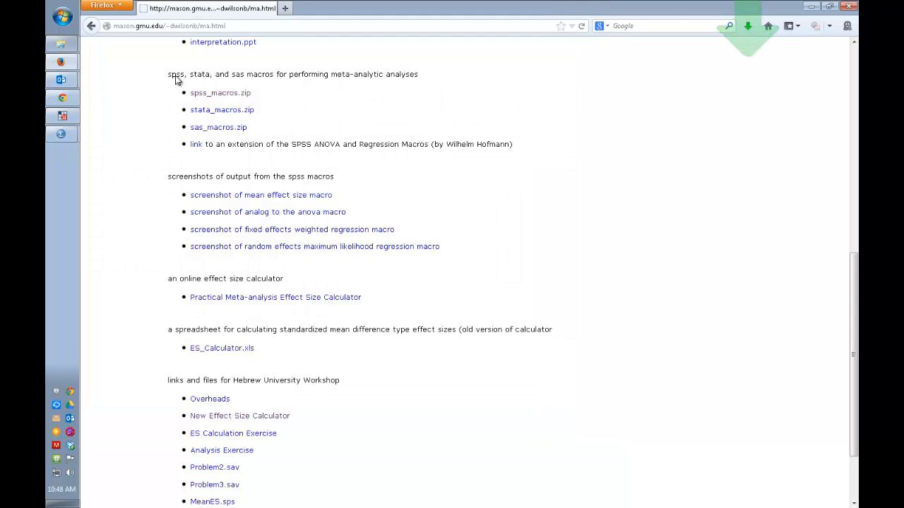
# Step: Switch to the macros folder in Windows Explorer and open the spss_macros.zip archive
pyautogui.moveTo(61, 44)
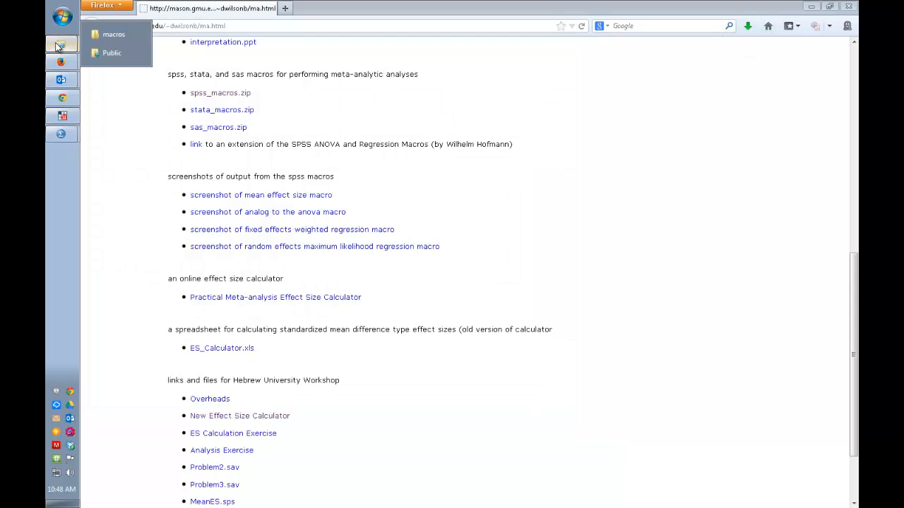
pyautogui.click(114, 32)
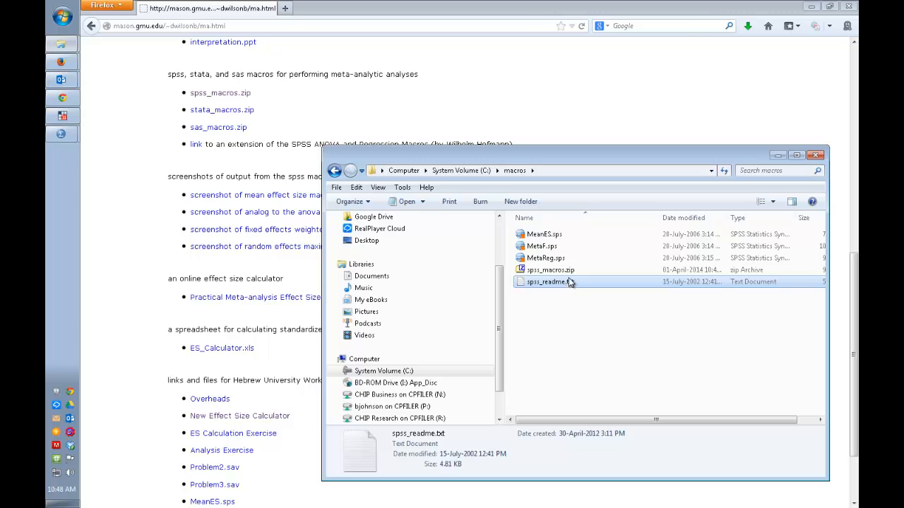
pyautogui.doubleClick(572, 274)
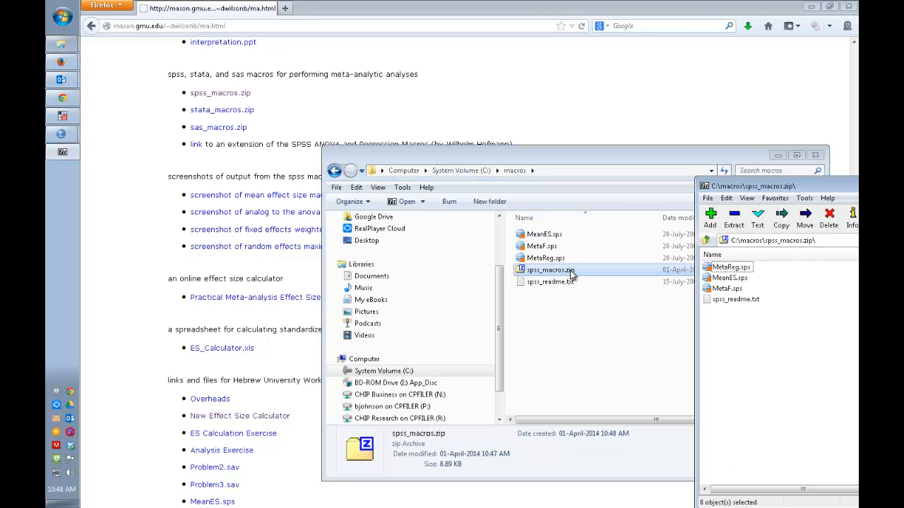
pyautogui.moveTo(797, 181); pyautogui.dragTo(233, 110)
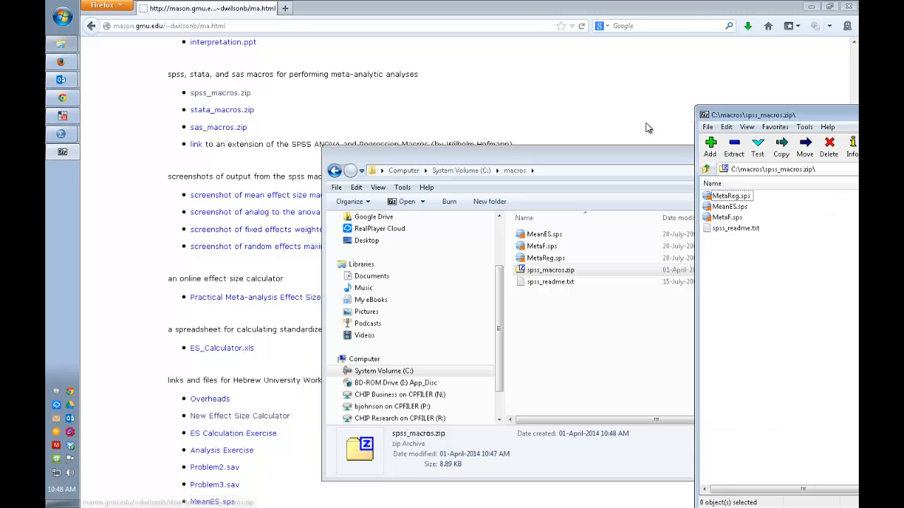
# Step: Extract all four files from the archive to C:\macros\, replacing all existing copies, and close the archive
pyautogui.click(744, 228)
pyautogui.keyDown('shift'); pyautogui.click(747, 197); pyautogui.keyUp('shift')
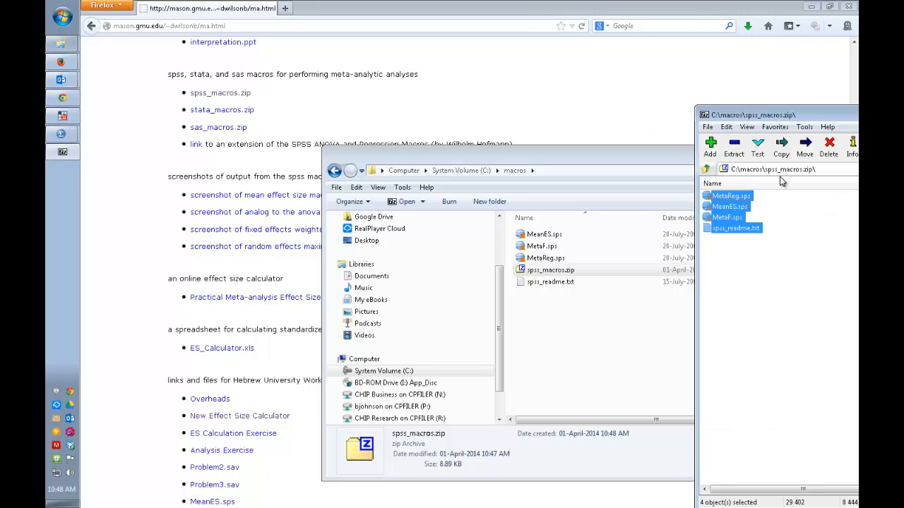
pyautogui.moveTo(845, 120); pyautogui.dragTo(364, 372)
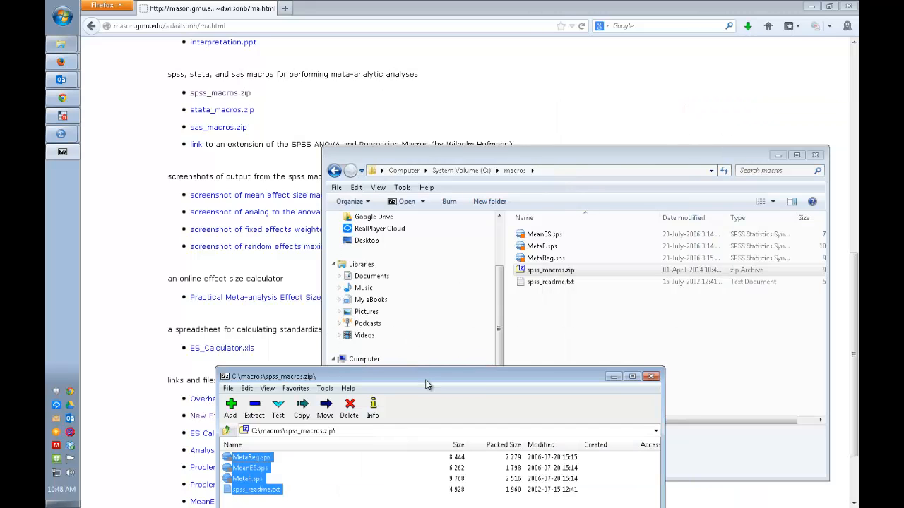
pyautogui.moveTo(425, 379); pyautogui.dragTo(381, 75)
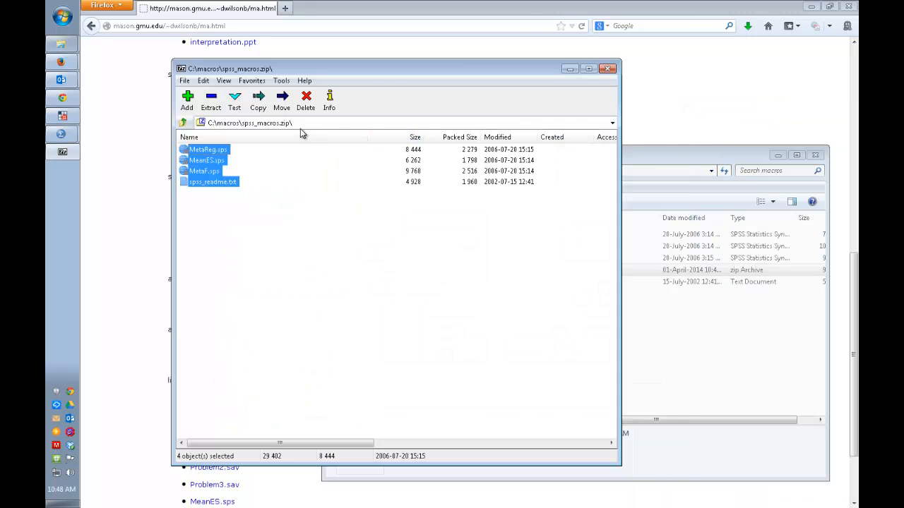
pyautogui.click(211, 102)
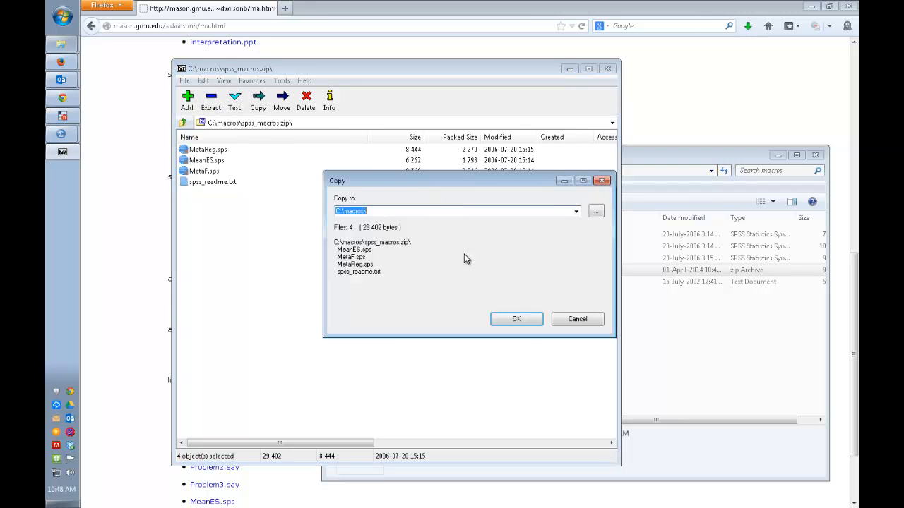
pyautogui.click(534, 324)
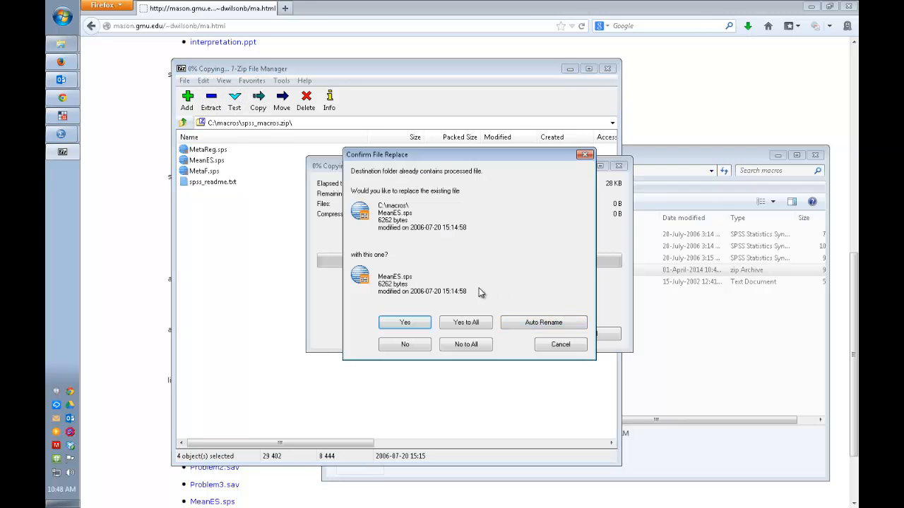
pyautogui.click(464, 325)
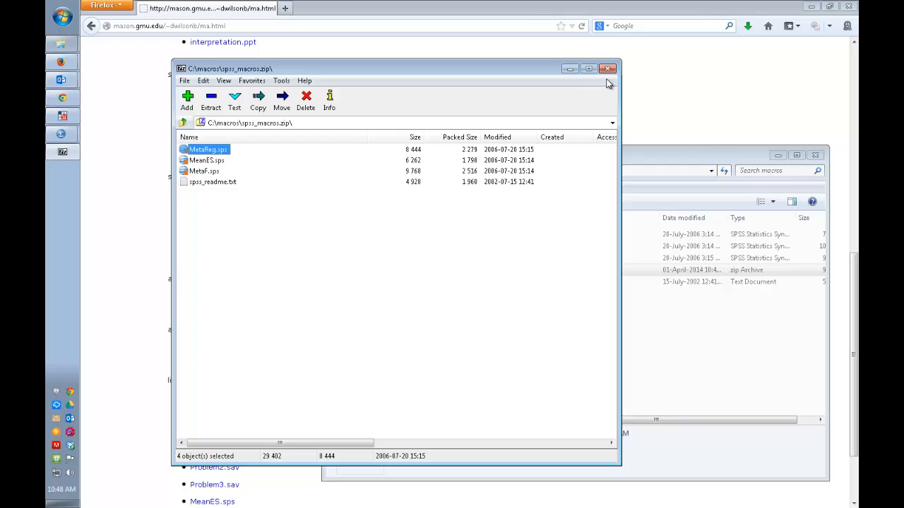
pyautogui.click(607, 69)
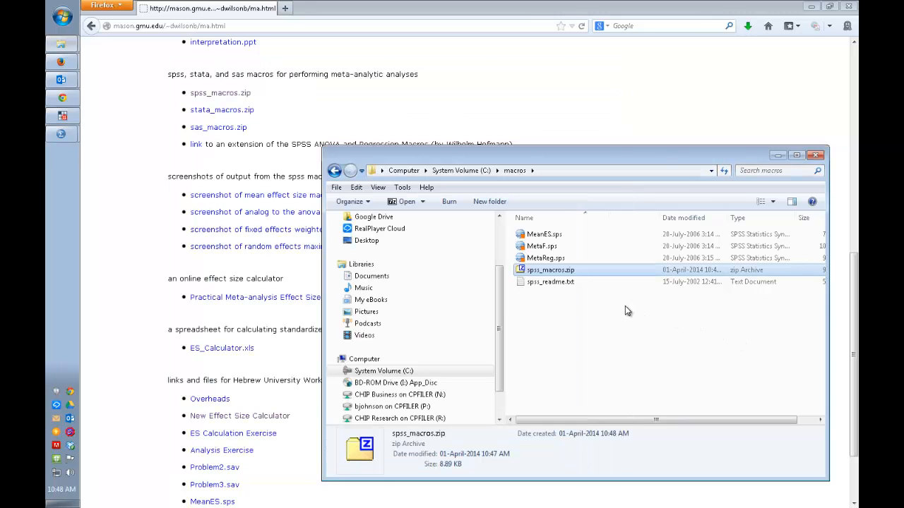
# Step: Open spss_readme.txt and read the macro instructions, including the MetaF and MetaReg syntax examples
pyautogui.doubleClick(560, 282)
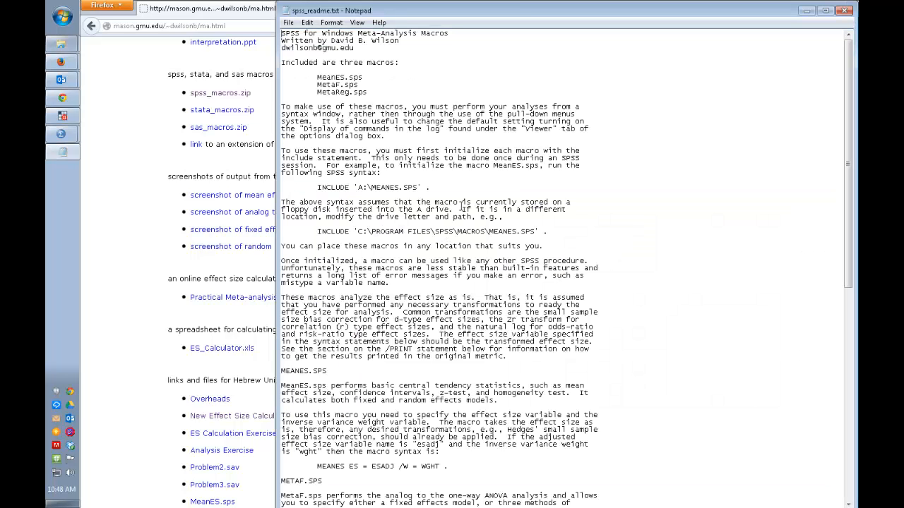
pyautogui.scroll(-1, 465, 202)
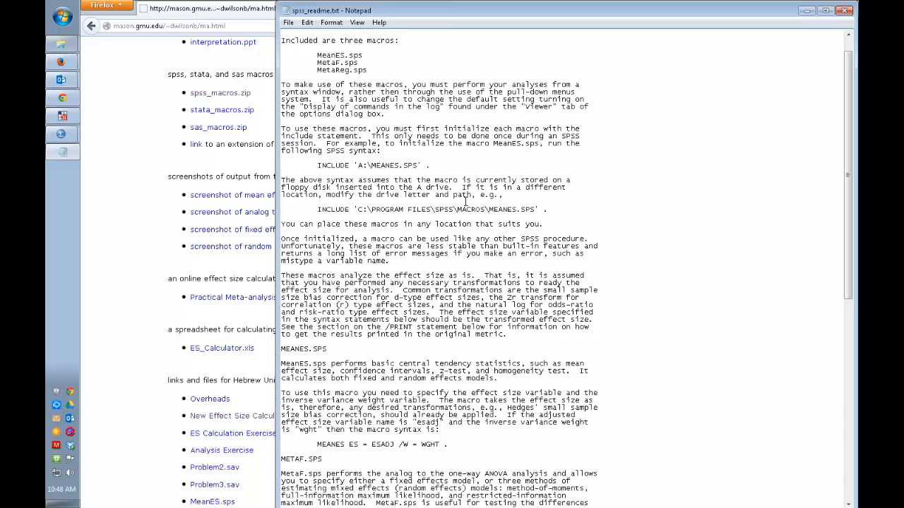
pyautogui.scroll(-7, 465, 202)
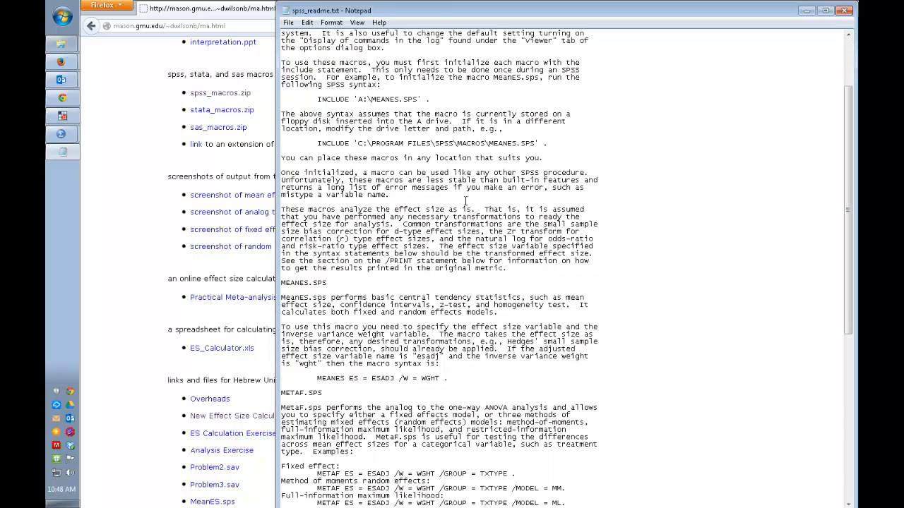
pyautogui.scroll(-2, 465, 201)
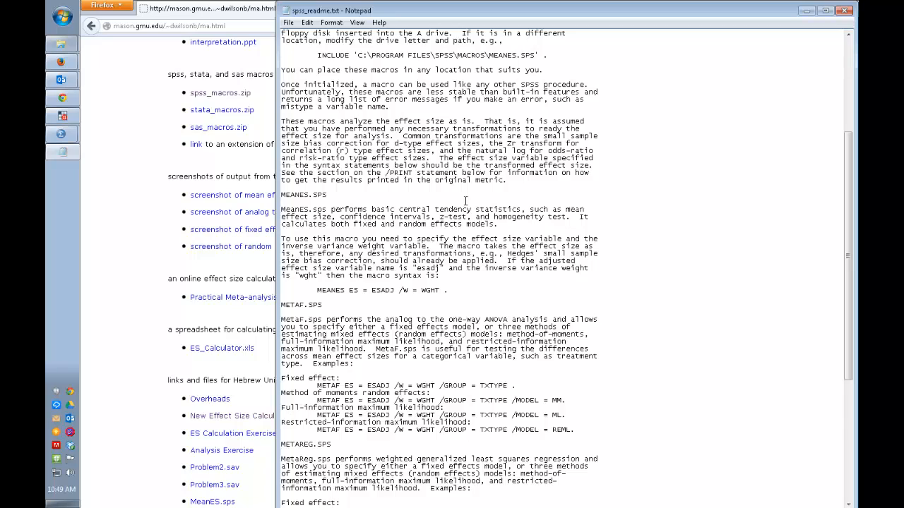
pyautogui.scroll(-4, 465, 201)
pyautogui.scroll(-5, 464, 202)
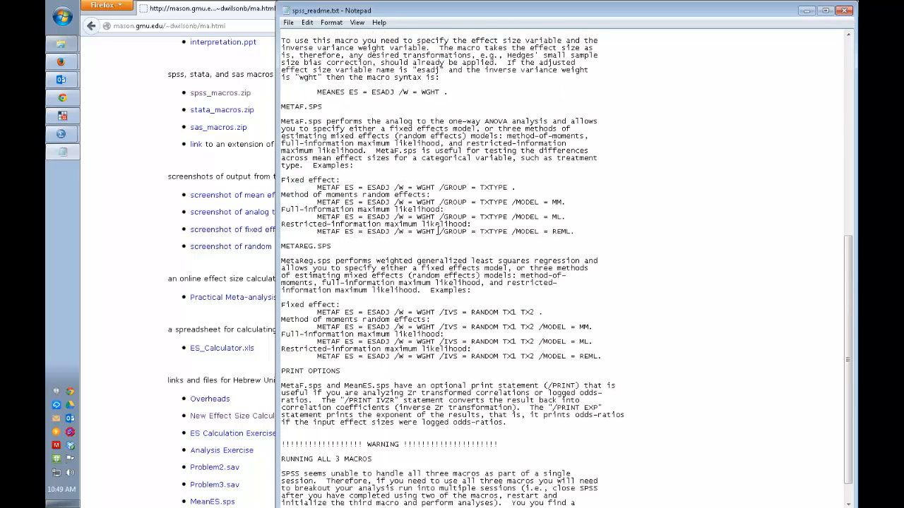
pyautogui.scroll(-2, 439, 231)
pyautogui.moveTo(340, 217); pyautogui.dragTo(277, 216)
pyautogui.click(341, 282)
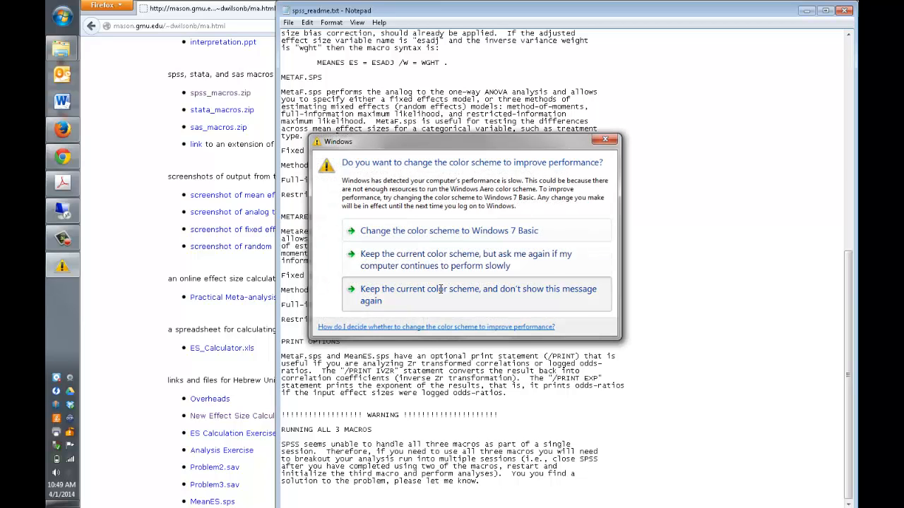
# Step: Keep the current Windows color scheme without further reminders, and select the readme's INCLUDE 'C:\PROGRAM FILES\SPSS\MACROS\MEANES.SPS' line
pyautogui.click(440, 290)
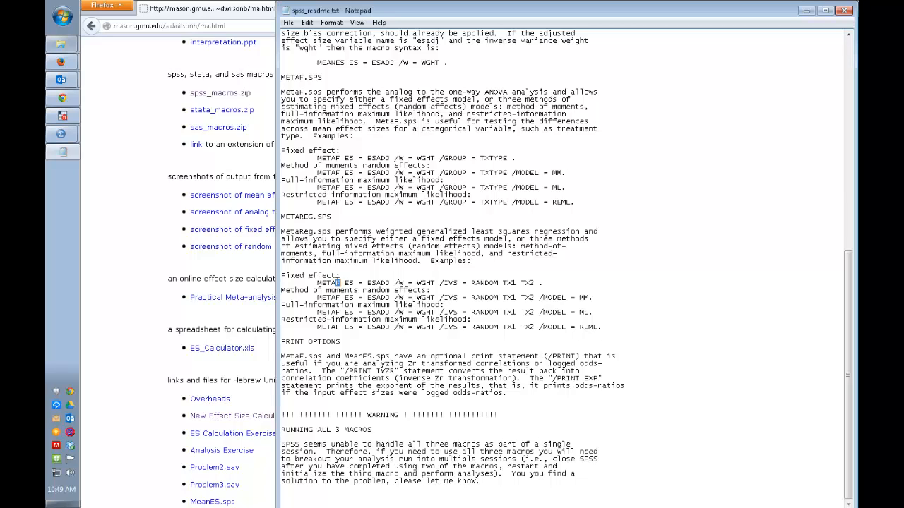
pyautogui.click(338, 151)
pyautogui.scroll(4, 460, 241)
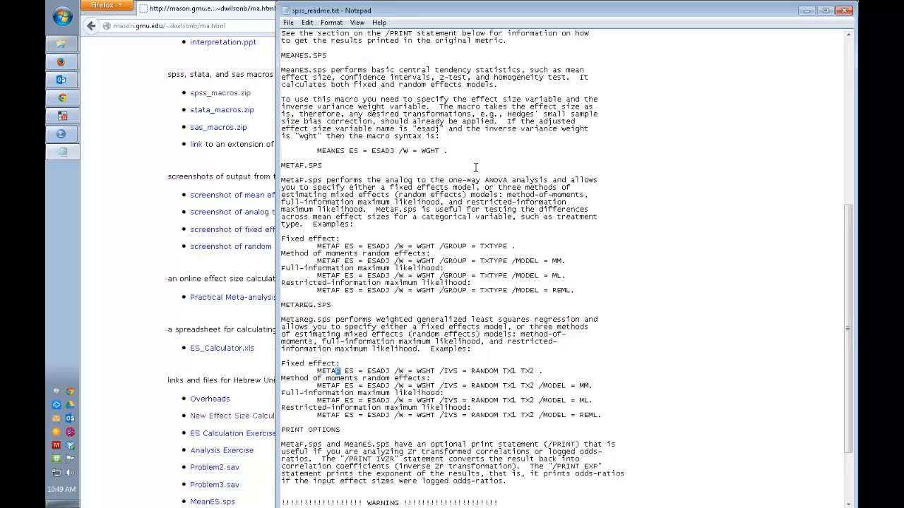
pyautogui.scroll(6, 475, 168)
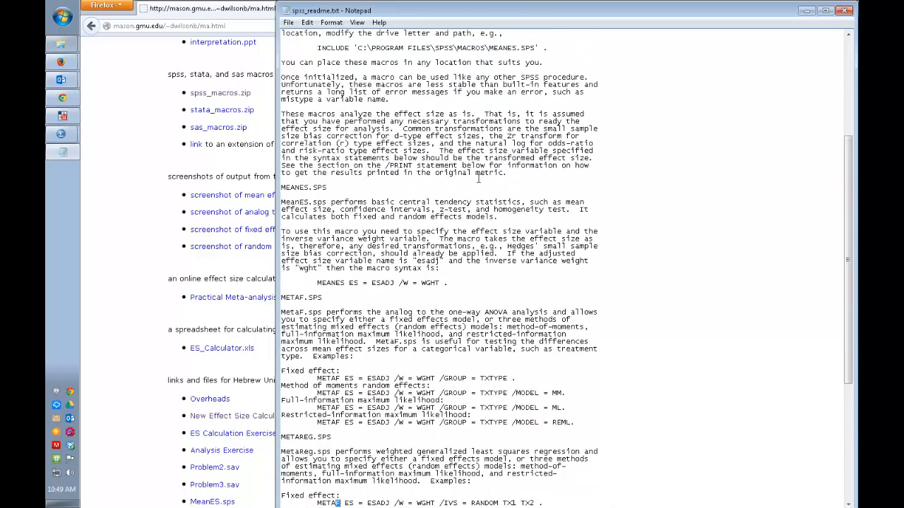
pyautogui.scroll(4, 478, 178)
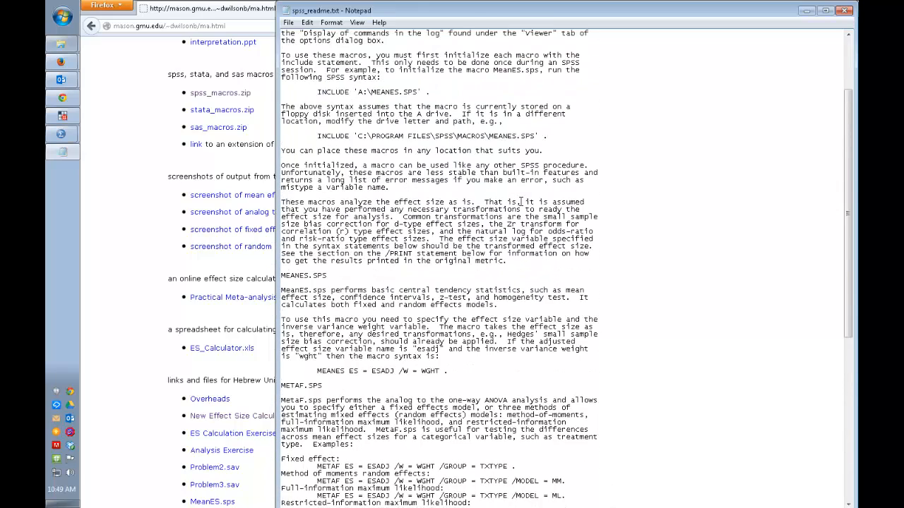
pyautogui.moveTo(540, 136); pyautogui.dragTo(317, 135)
pyautogui.hotkey('ctrl', 'c')
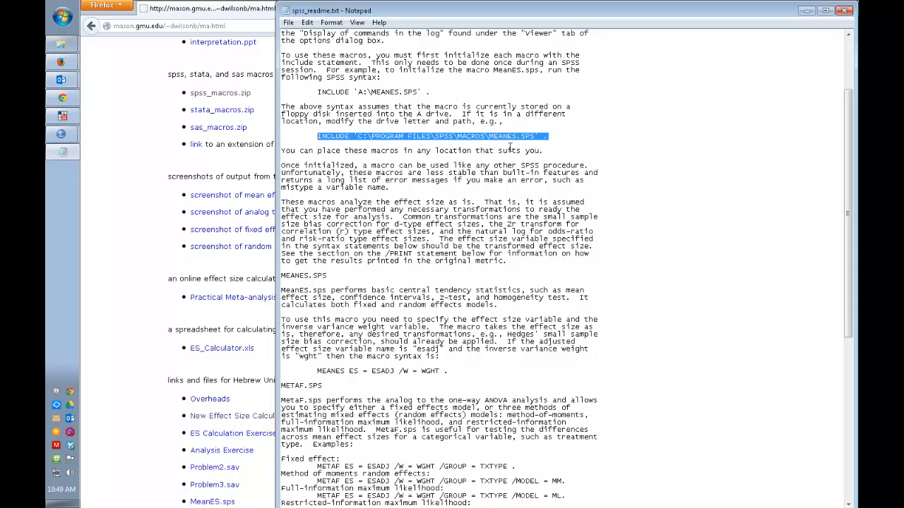
# Step: Switch to the MQxModerator_example_31aug2013.sav data in SPSS and create a new syntax file
pyautogui.click(62, 134)
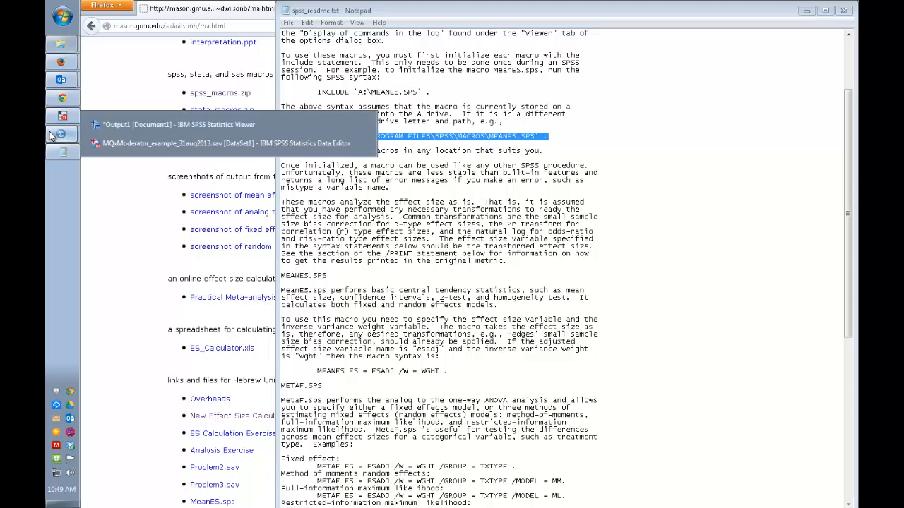
pyautogui.click(134, 143)
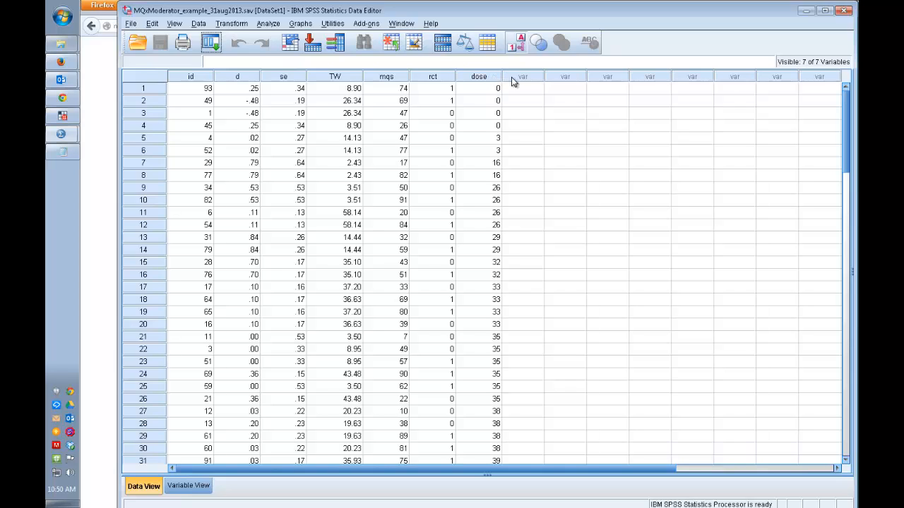
pyautogui.click(399, 25)
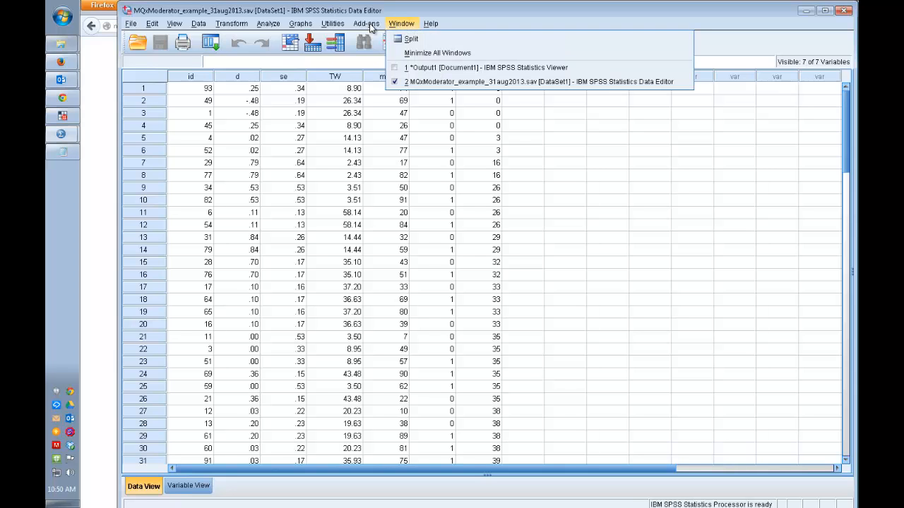
pyautogui.moveTo(132, 25)
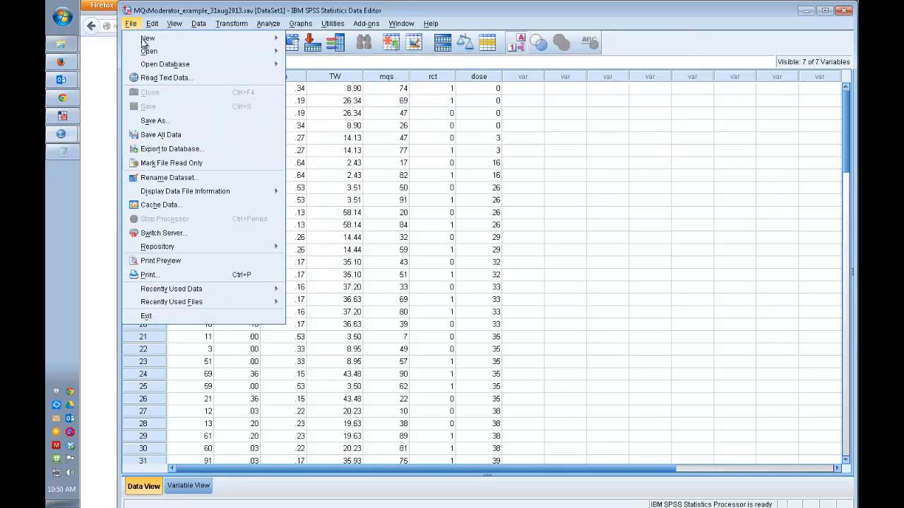
pyautogui.click(149, 15)
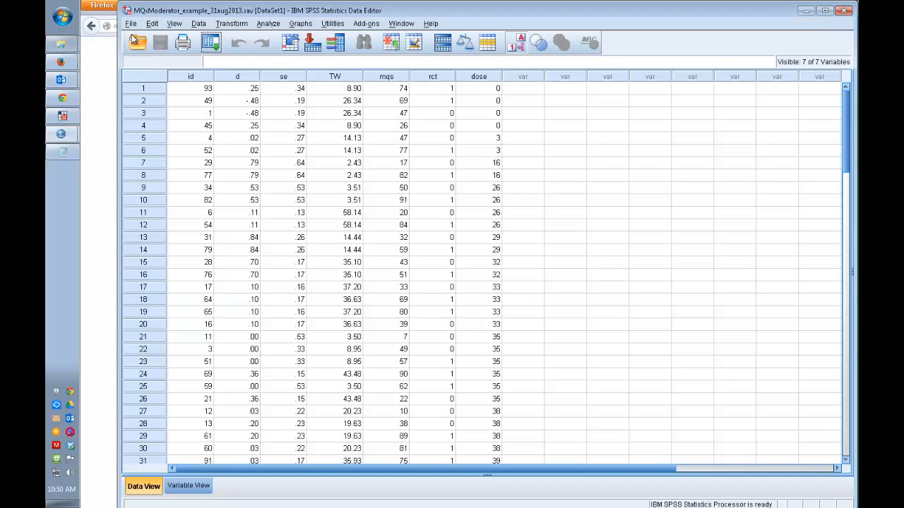
pyautogui.moveTo(61, 137)
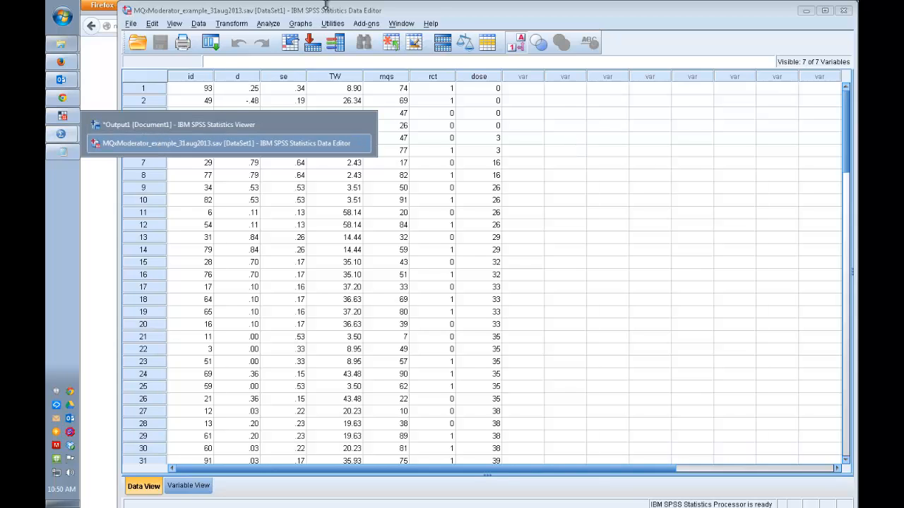
pyautogui.click(132, 24)
pyautogui.moveTo(156, 39)
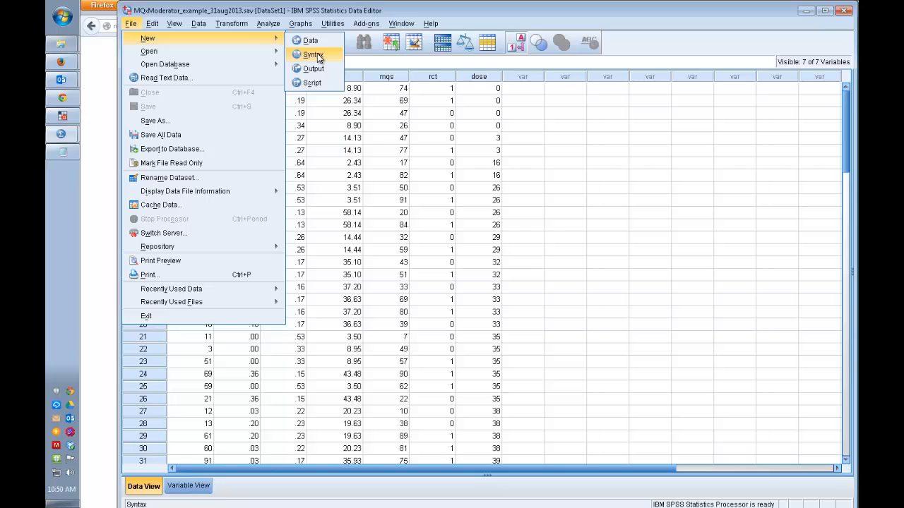
pyautogui.click(316, 55)
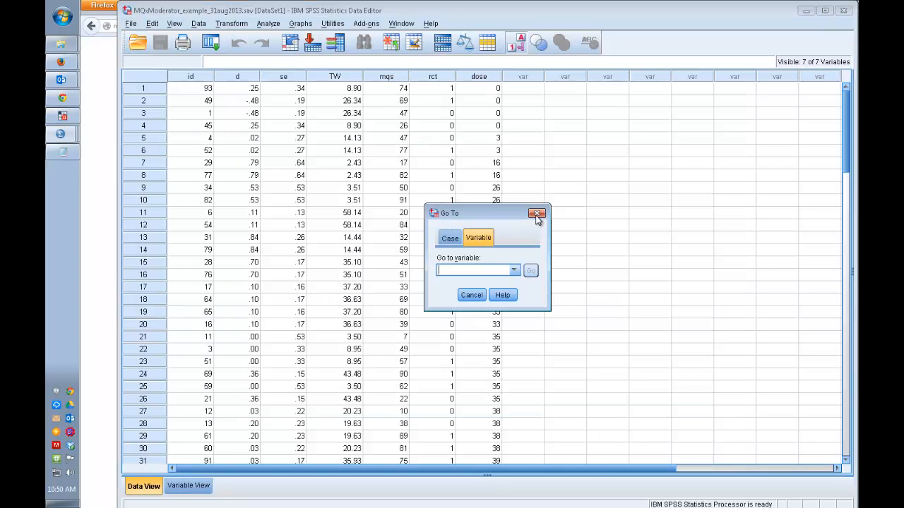
# Step: Bring the blank Syntax Editor window forward and paste the copied MEANES.SPS INCLUDE line into it
pyautogui.click(537, 215)
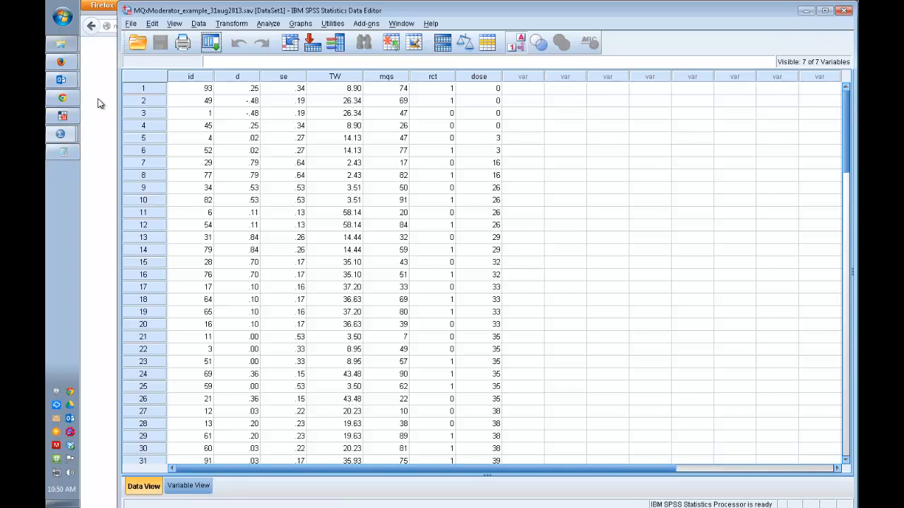
pyautogui.click(399, 23)
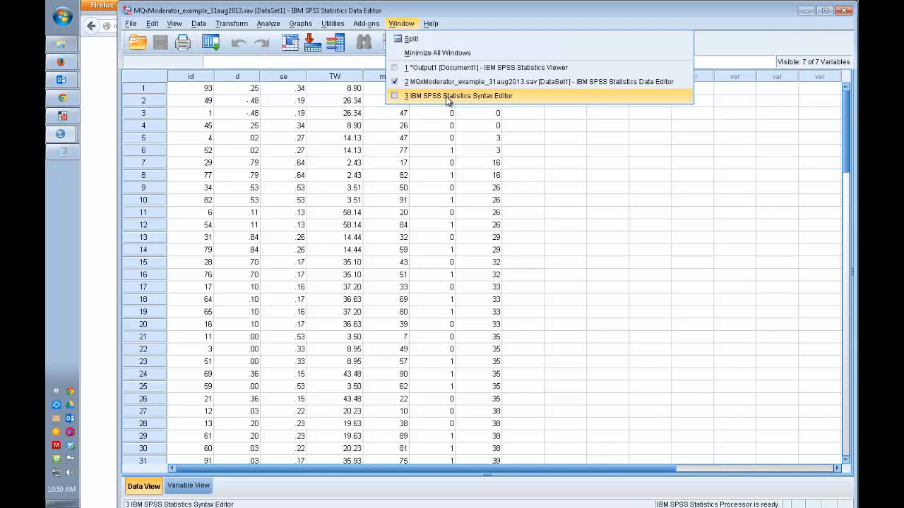
pyautogui.click(446, 96)
pyautogui.hotkey('ctrl', 'v')
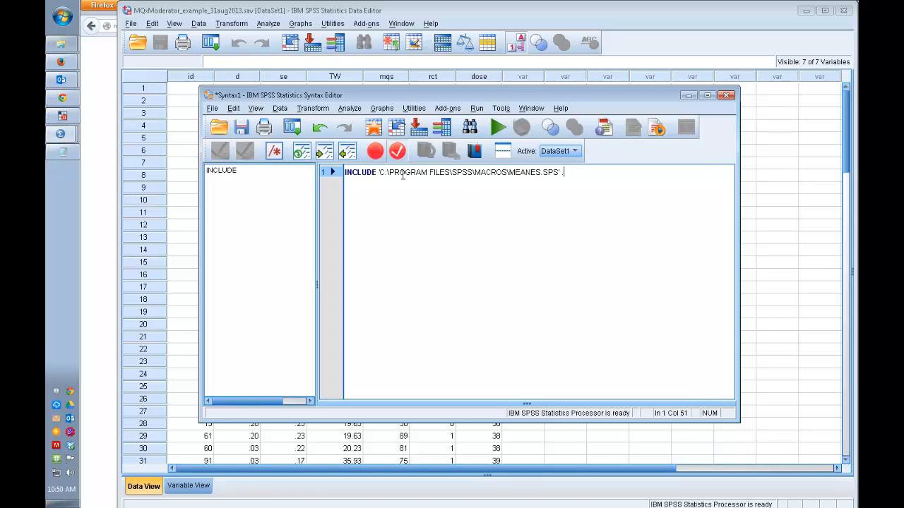
# Step: Shorten the path in the INCLUDE line to 'C:\MACROS\MEANES.SPS' and run that line
pyautogui.moveTo(403, 172); pyautogui.dragTo(475, 177)
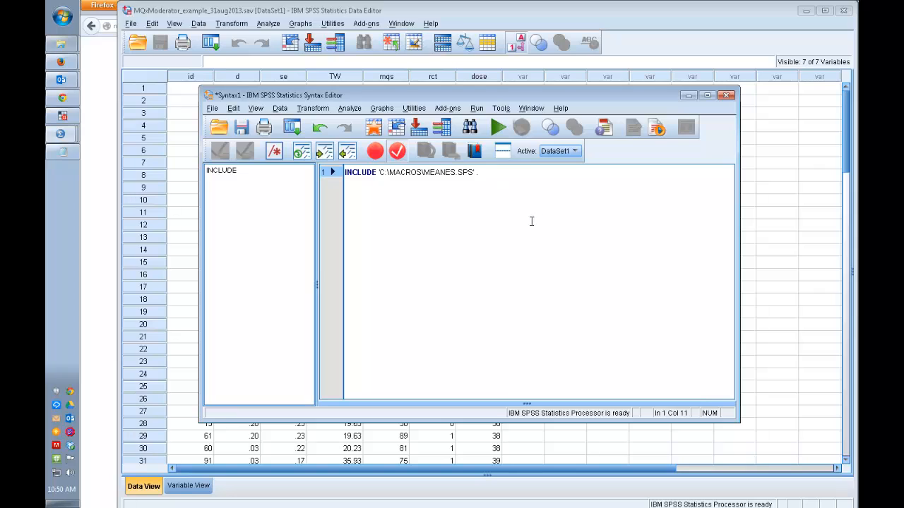
pyautogui.click(495, 177)
pyautogui.press('BackSpace')
pyautogui.moveTo(513, 191); pyautogui.dragTo(322, 173)
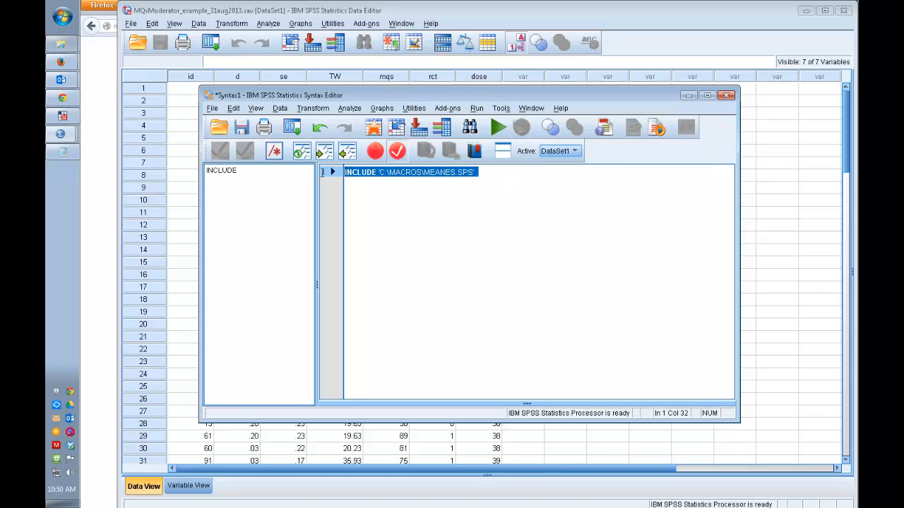
pyautogui.click(498, 127)
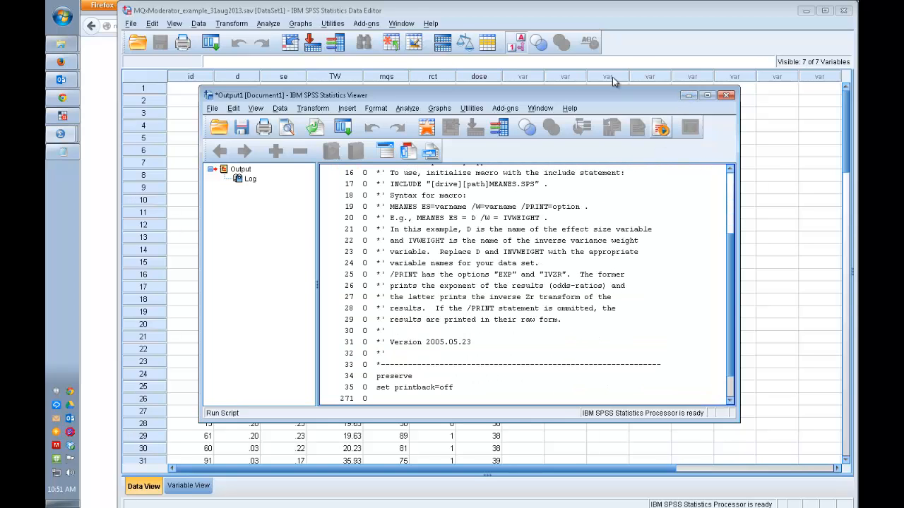
# Step: Return to the Syntax1 editor, clear the executed INCLUDE line, and enlarge the window
pyautogui.click(403, 23)
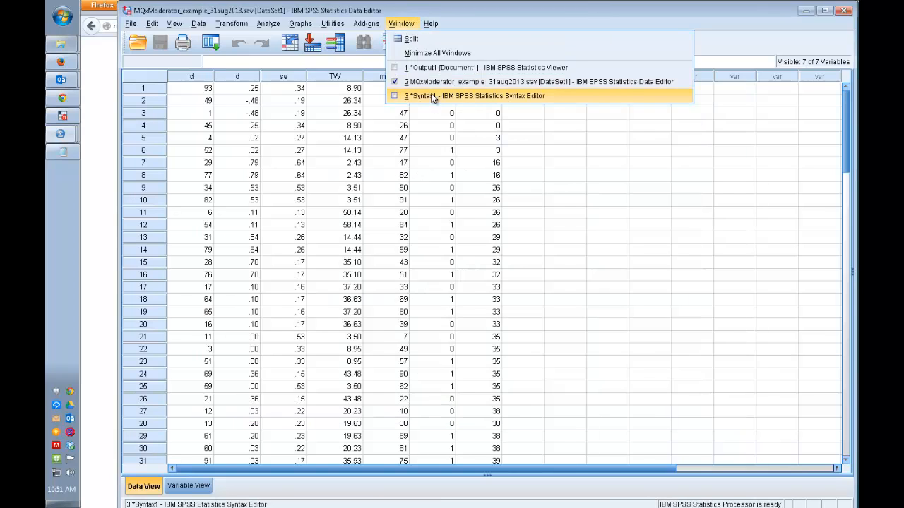
pyautogui.click(433, 96)
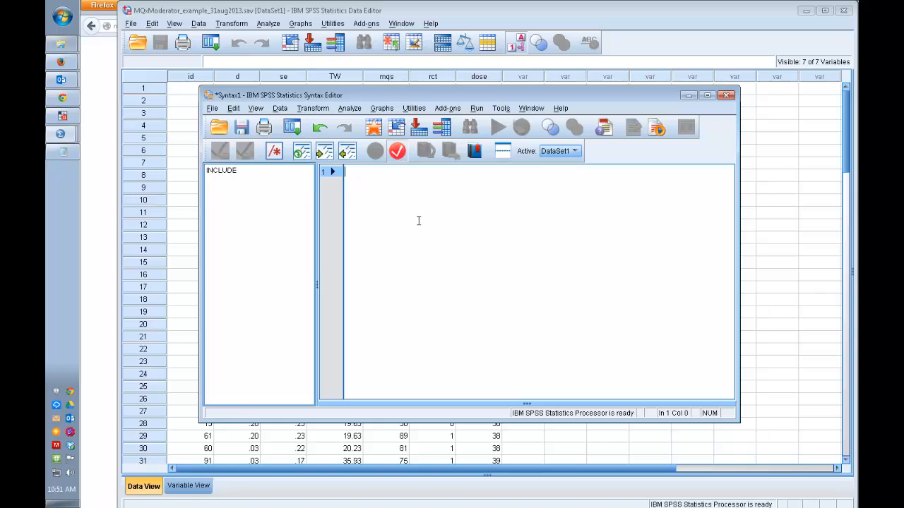
pyautogui.click(249, 171)
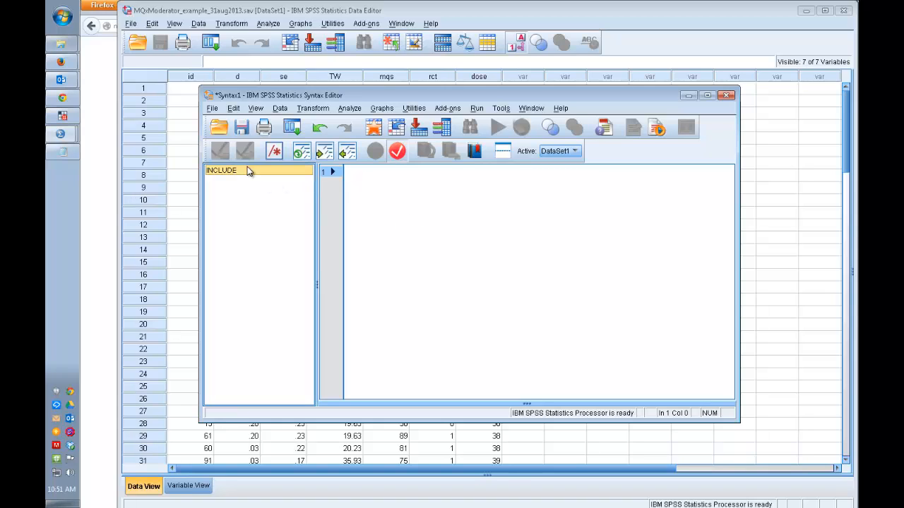
pyautogui.click(443, 220)
pyautogui.moveTo(739, 422); pyautogui.dragTo(761, 485)
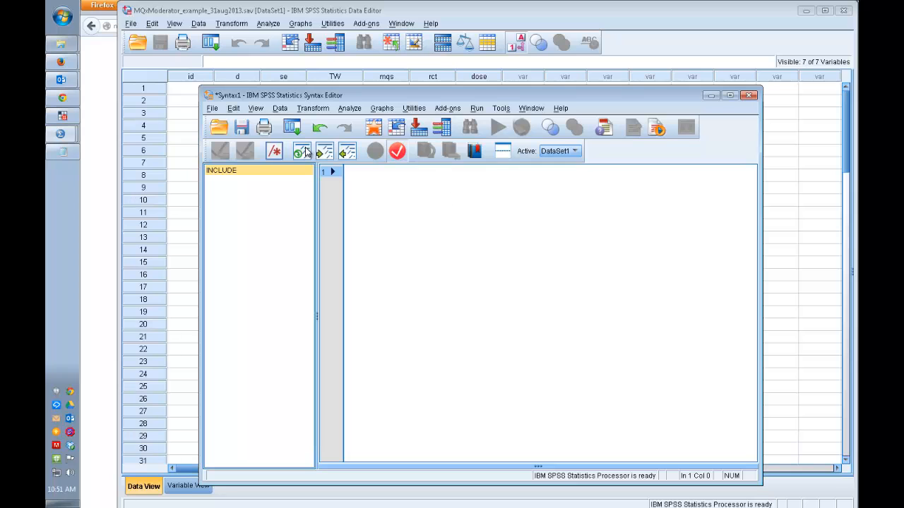
# Step: Copy the line MEANES ES = ESADJ /W = WGHT . from spss_readme.txt and paste it into the Syntax1 editor
pyautogui.click(62, 151)
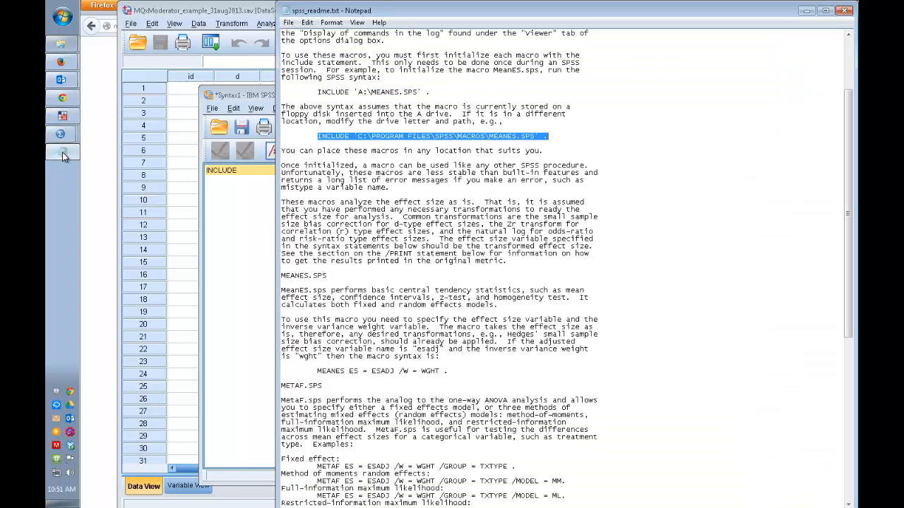
pyautogui.click(450, 197)
pyautogui.moveTo(455, 369); pyautogui.dragTo(319, 374)
pyautogui.hotkey('ctrl', 'c')
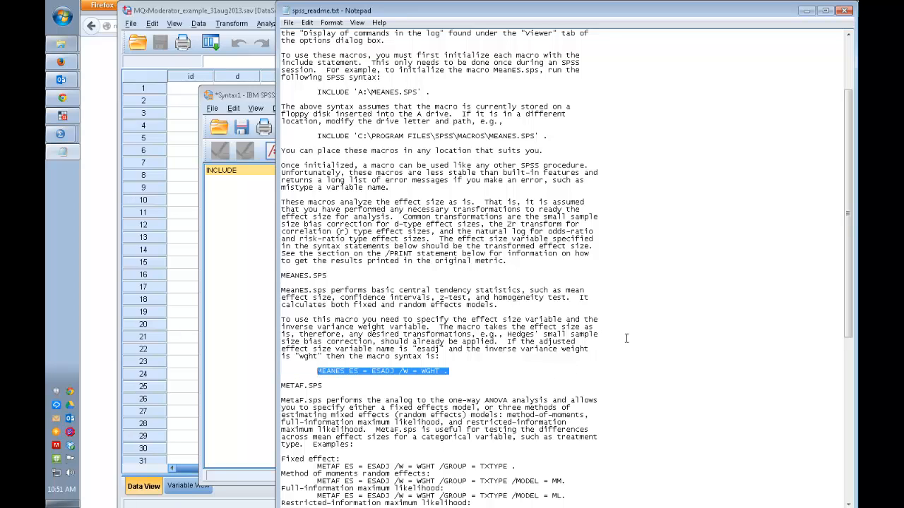
pyautogui.hotkey('alt', 'Tab')
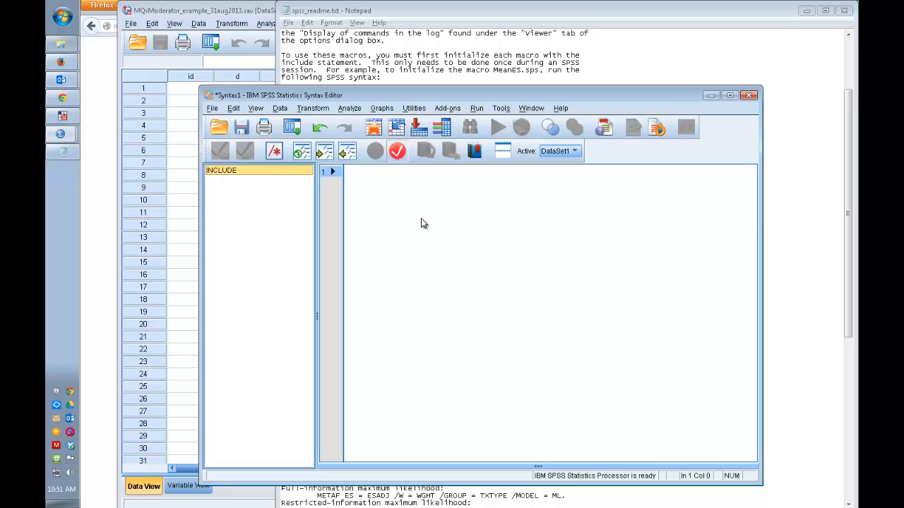
pyautogui.hotkey('ctrl', 'v')
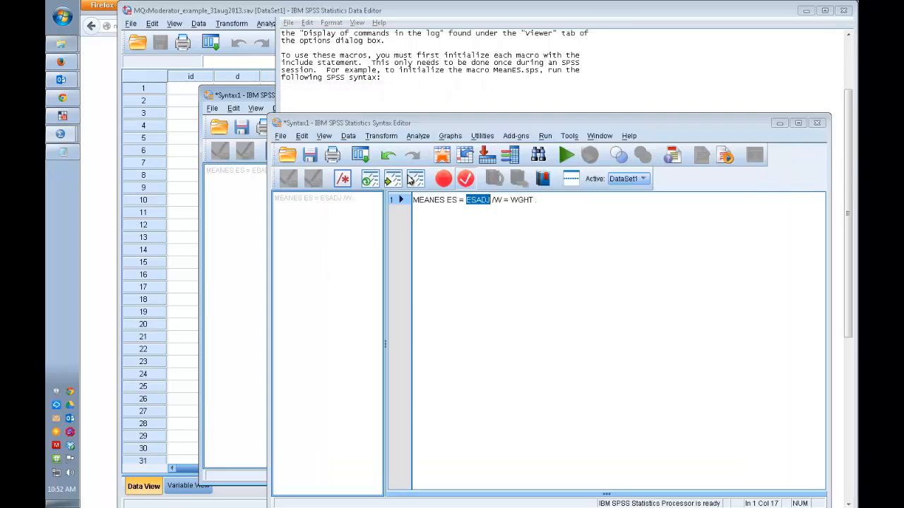
# Step: Using the dataset's variable names, replace ESADJ with d and WGHT with TW in the MEANES command, and run it
pyautogui.click(211, 39)
pyautogui.hotkey('alt', 'Tab')
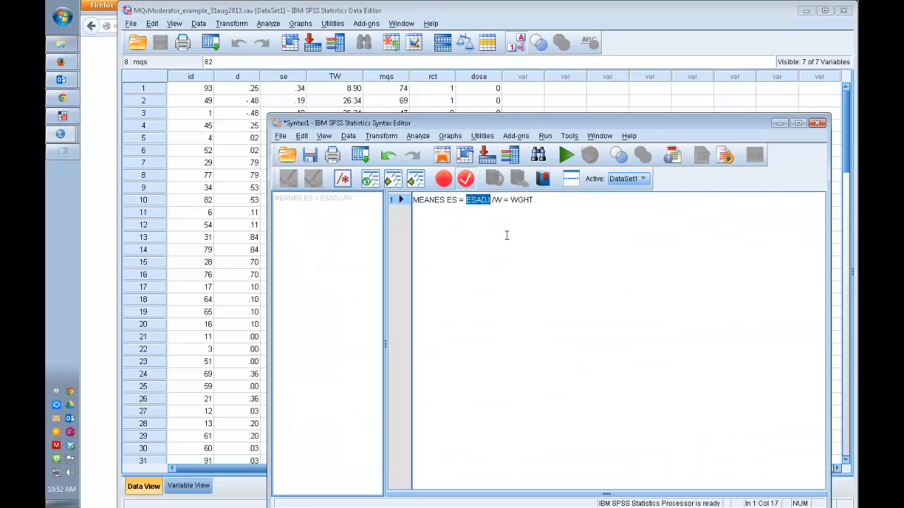
pyautogui.write('d')
pyautogui.doubleClick(500, 200)
pyautogui.write('TW')
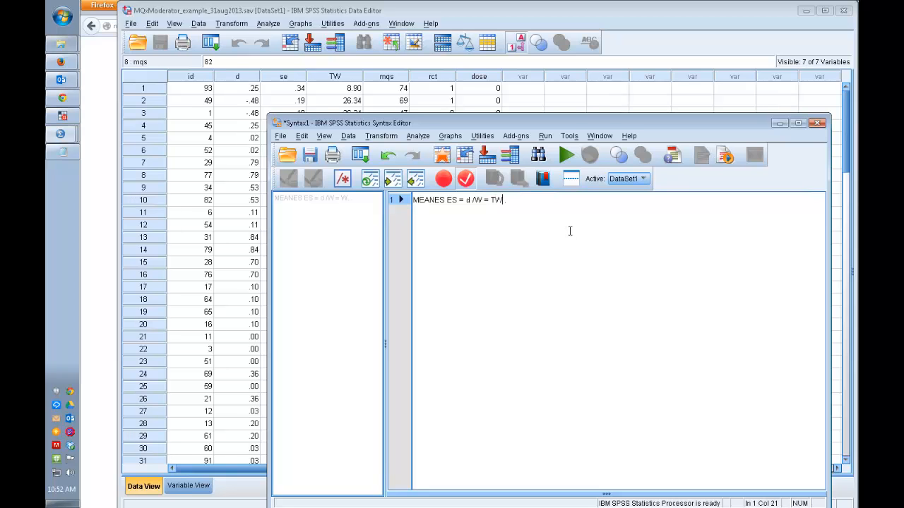
pyautogui.tripleClick(510, 204)
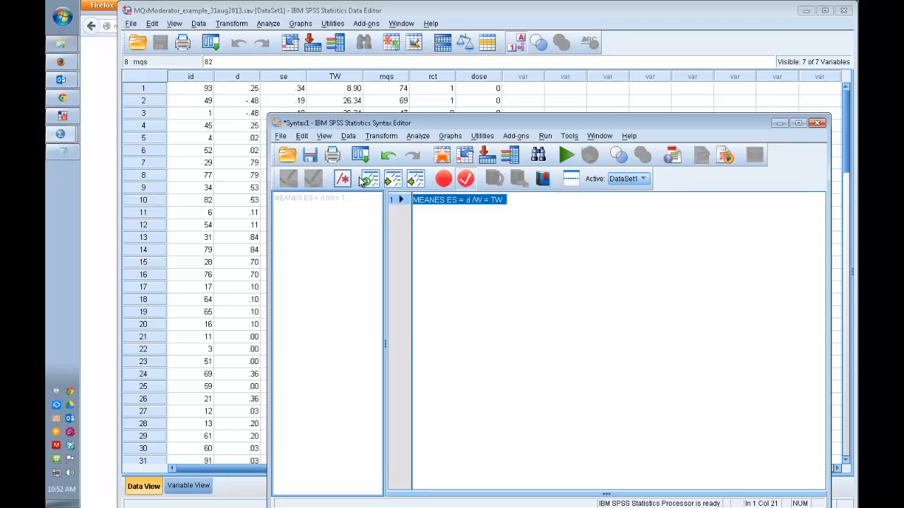
pyautogui.click(566, 155)
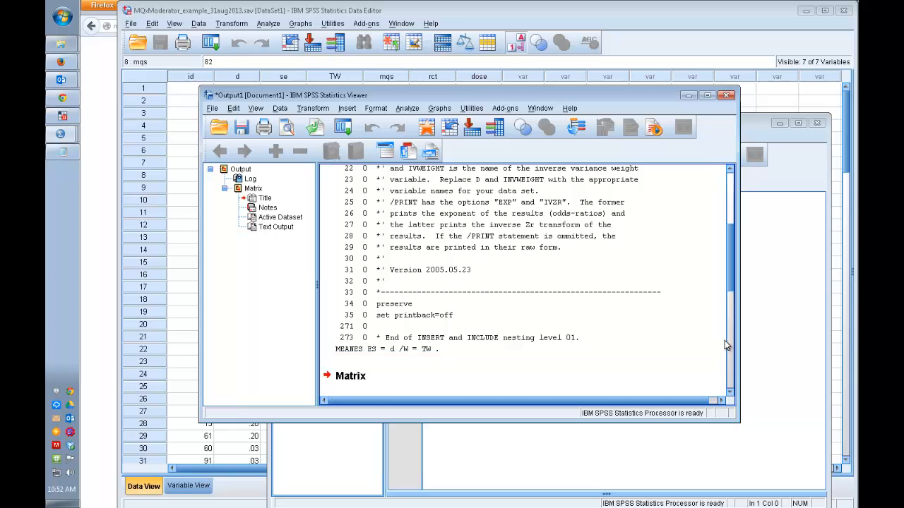
# Step: Maximize the output viewer and examine the MEANES meta-analytic results, including the fixed and random effects, variance component and homogeneity analysis
pyautogui.click(707, 94)
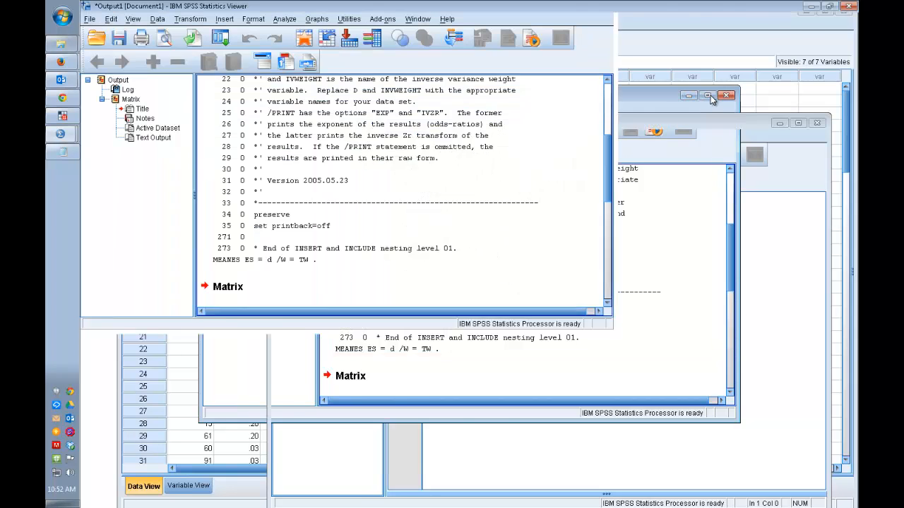
pyautogui.scroll(-3, 531, 247)
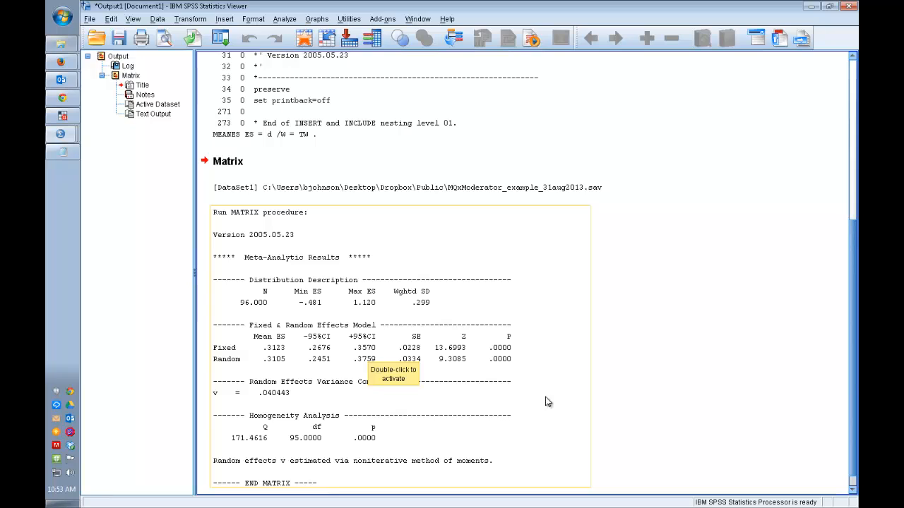
pyautogui.click(653, 388)
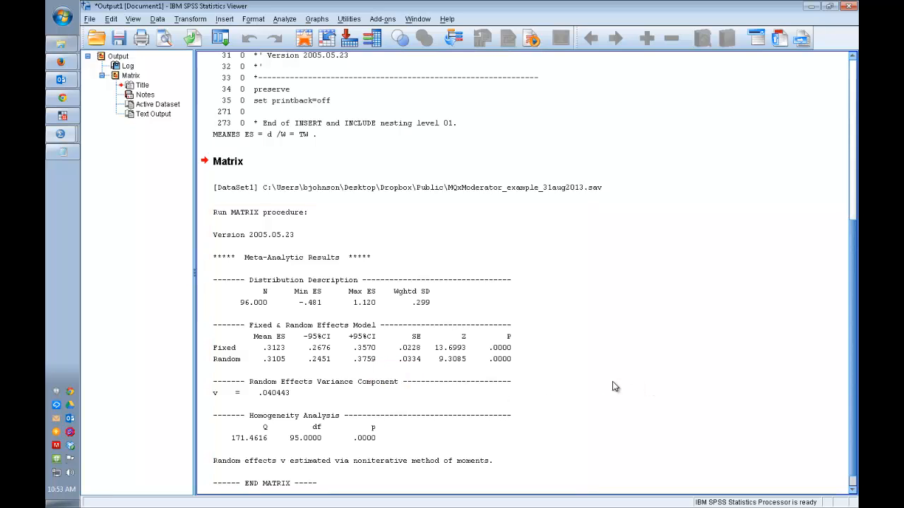
pyautogui.click(277, 389)
pyautogui.scroll(-1, 604, 361)
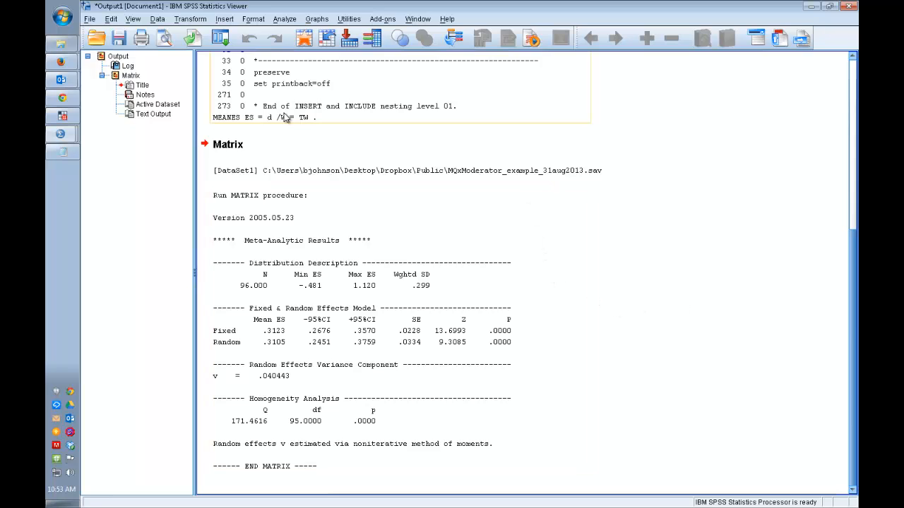
# Step: Switch back to spss_readme.txt and read the METAF.SPS and METAREG.SPS model syntax examples and the print options
pyautogui.moveTo(64, 157)
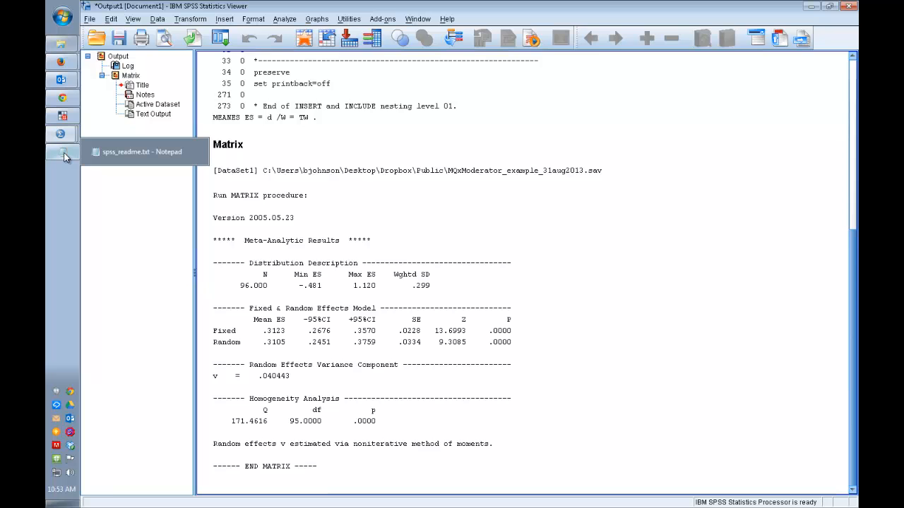
pyautogui.click(63, 157)
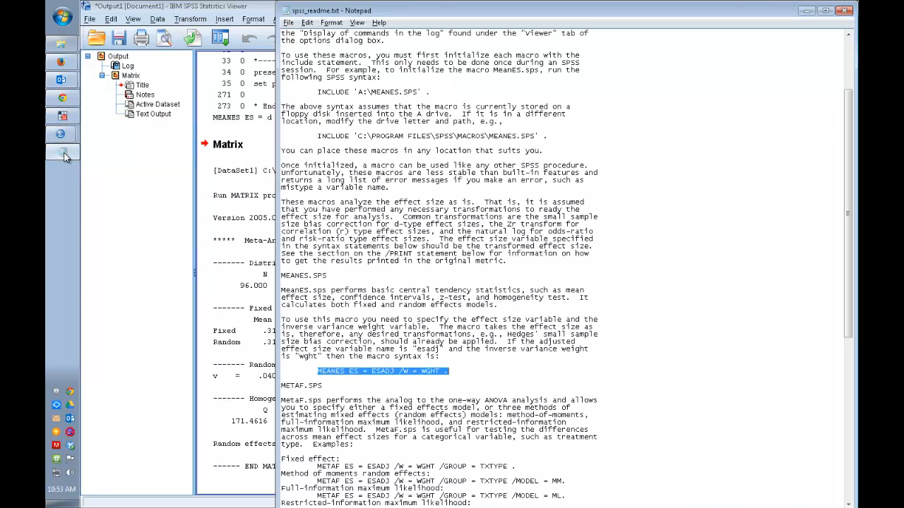
pyautogui.click(544, 309)
pyautogui.scroll(-2, 544, 309)
pyautogui.scroll(-3, 543, 309)
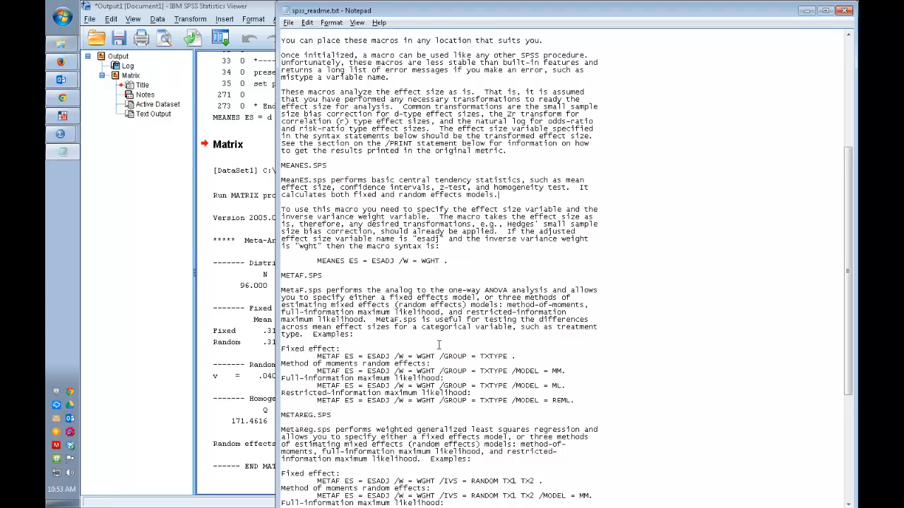
pyautogui.scroll(-1, 449, 344)
pyautogui.scroll(1, 444, 338)
pyautogui.scroll(2, 436, 281)
pyautogui.scroll(-5, 436, 282)
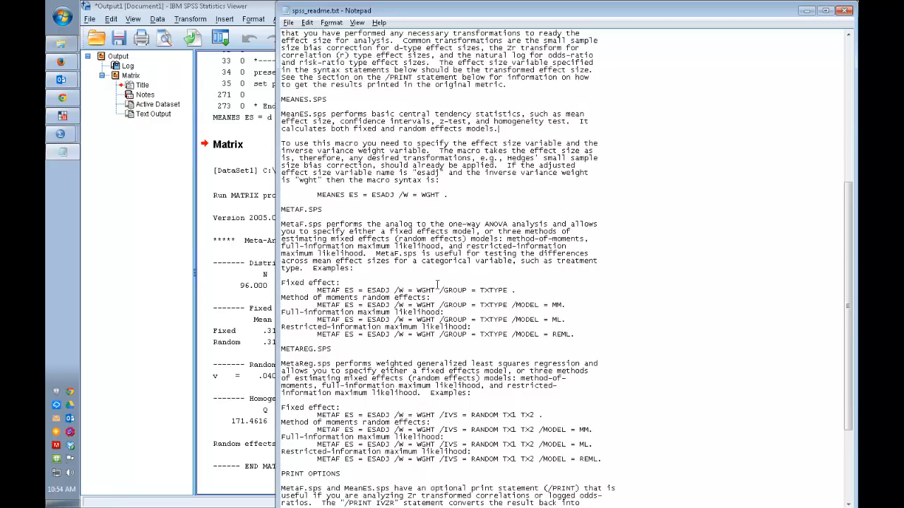
pyautogui.scroll(-4, 438, 285)
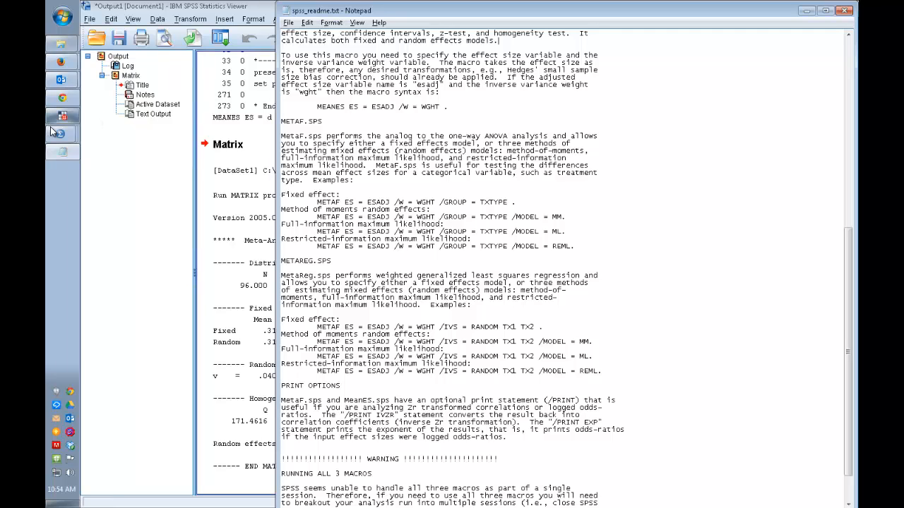
# Step: Bring the Syntax1 editor to the front and select the MEANES command line
pyautogui.click(60, 154)
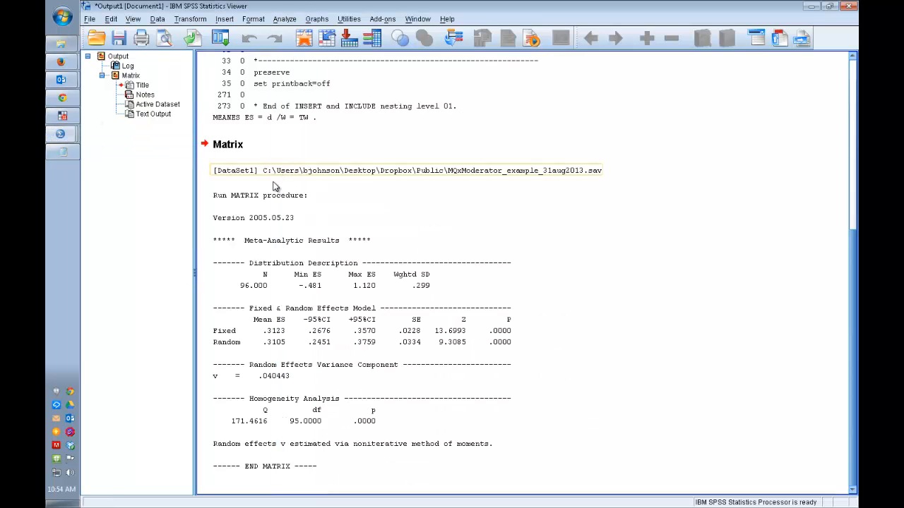
pyautogui.click(417, 19)
pyautogui.click(459, 86)
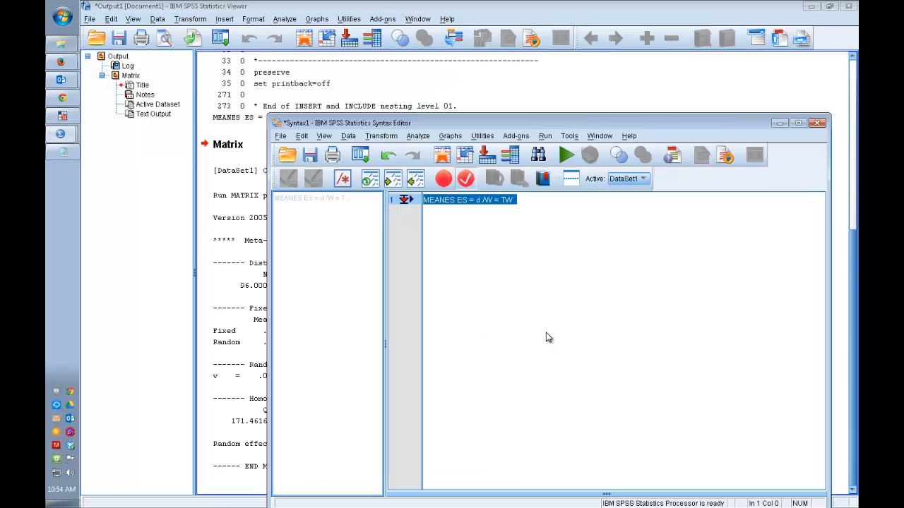
pyautogui.click(542, 203)
pyautogui.moveTo(507, 200); pyautogui.dragTo(412, 200)
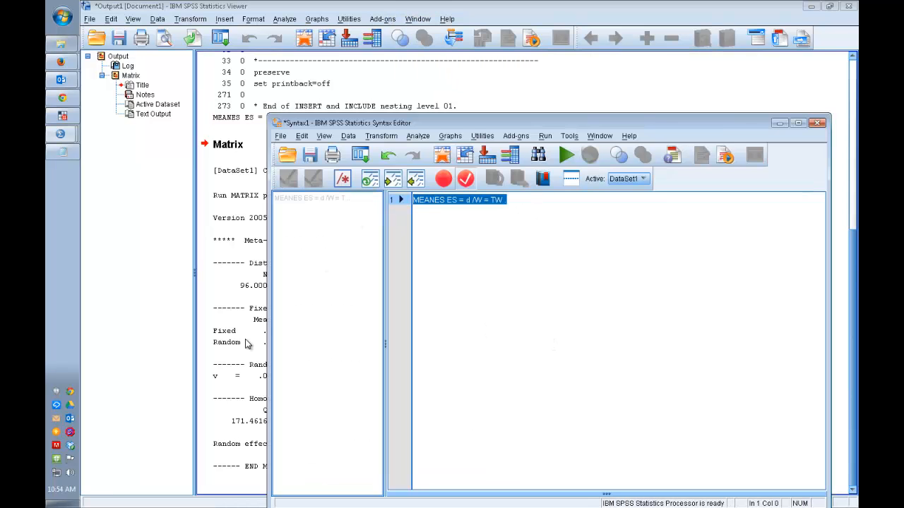
# Step: Return to spss_readme.txt and review the fixed-effect METAREG example and the REML example for METAF
pyautogui.click(61, 154)
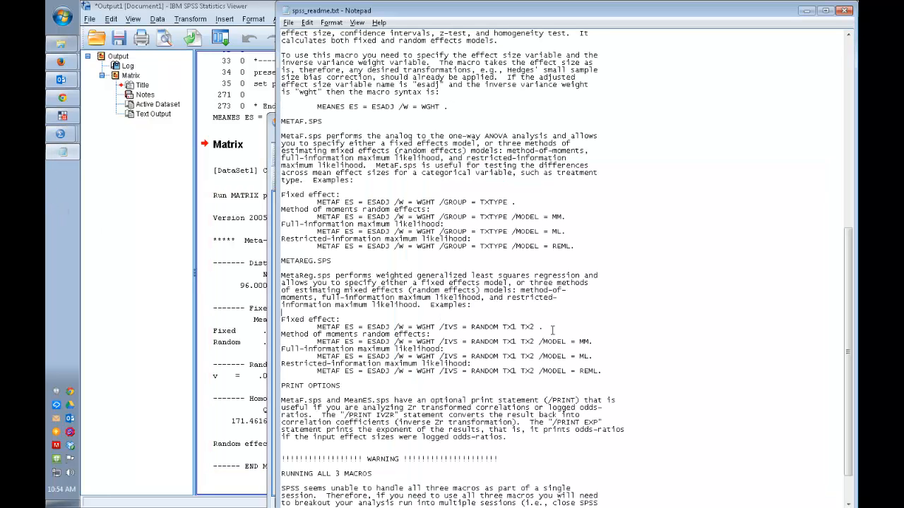
pyautogui.moveTo(552, 327); pyautogui.dragTo(305, 328)
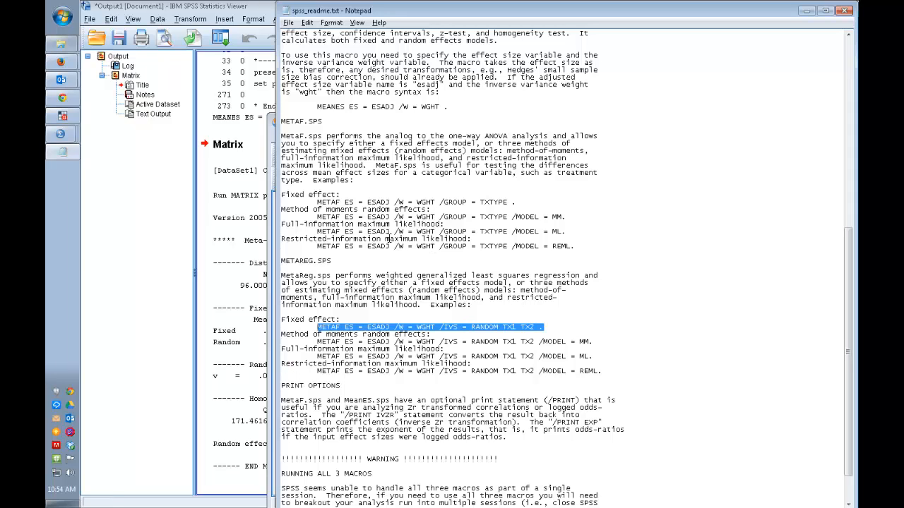
pyautogui.click(357, 197)
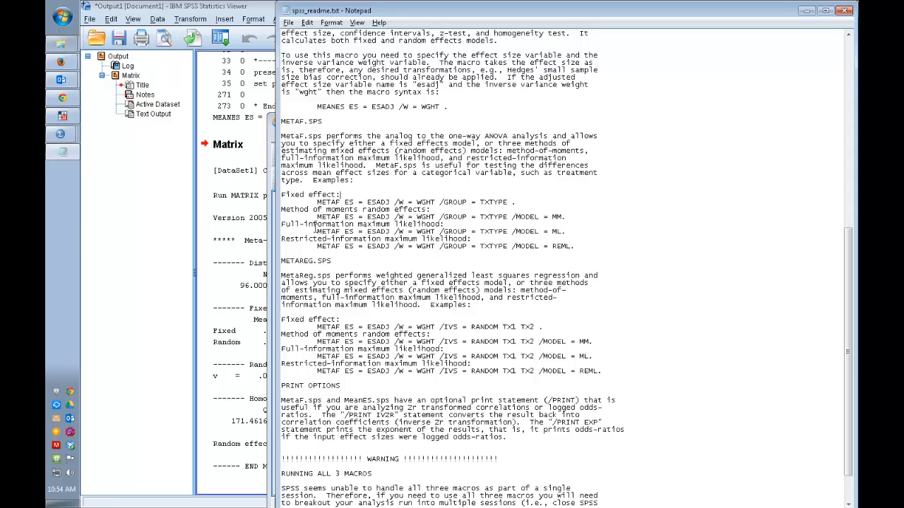
pyautogui.moveTo(317, 232); pyautogui.dragTo(544, 246)
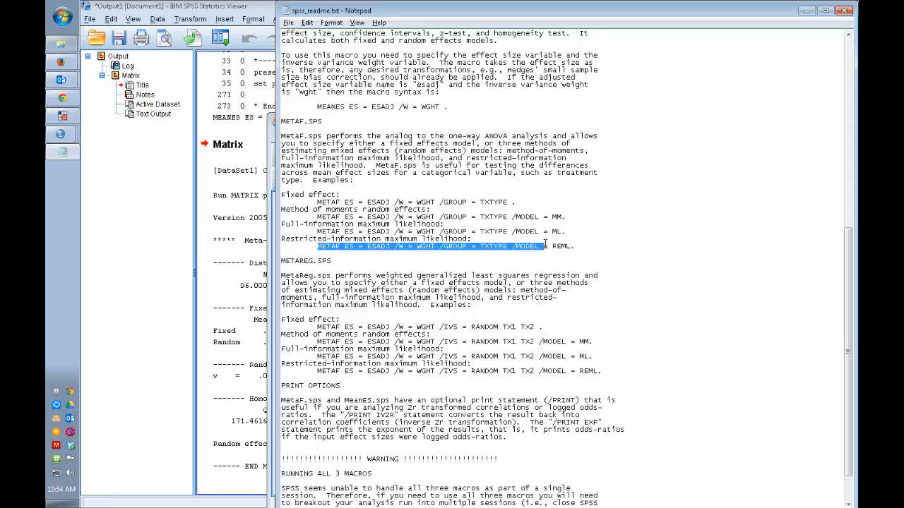
pyautogui.click(362, 199)
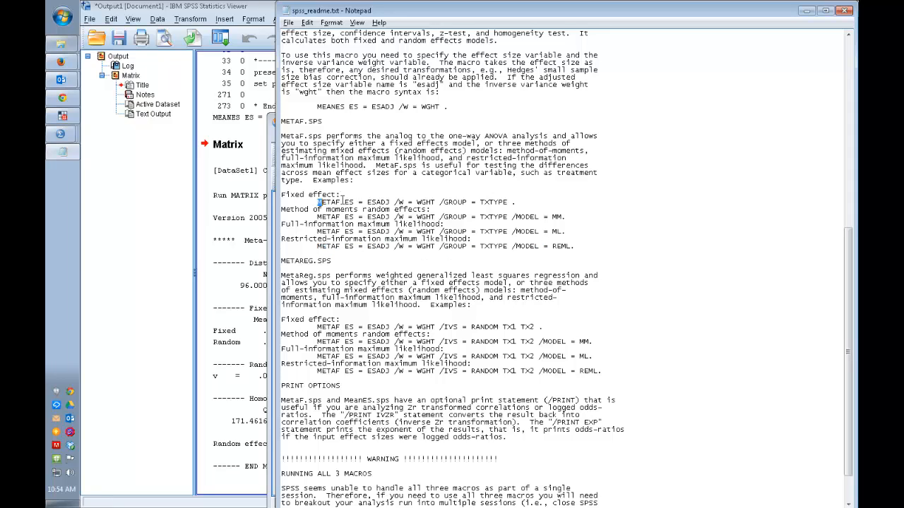
# Step: Copy the fixed-effect line METAF ES = ESADJ /W = WGHT /GROUP = TXTYPE . and paste it below the MEANES command in the Syntax1 editor
pyautogui.moveTo(316, 202); pyautogui.dragTo(515, 202)
pyautogui.hotkey('ctrl', 'c')
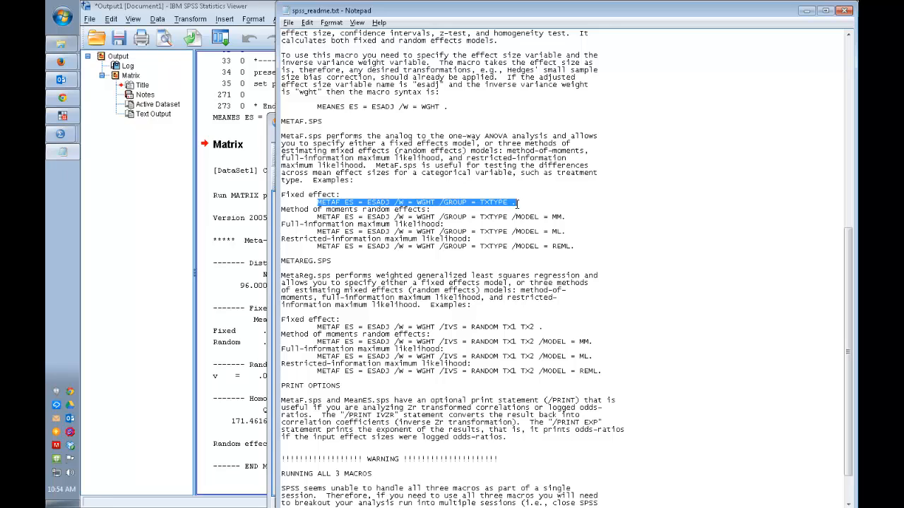
pyautogui.click(271, 173)
pyautogui.click(573, 261)
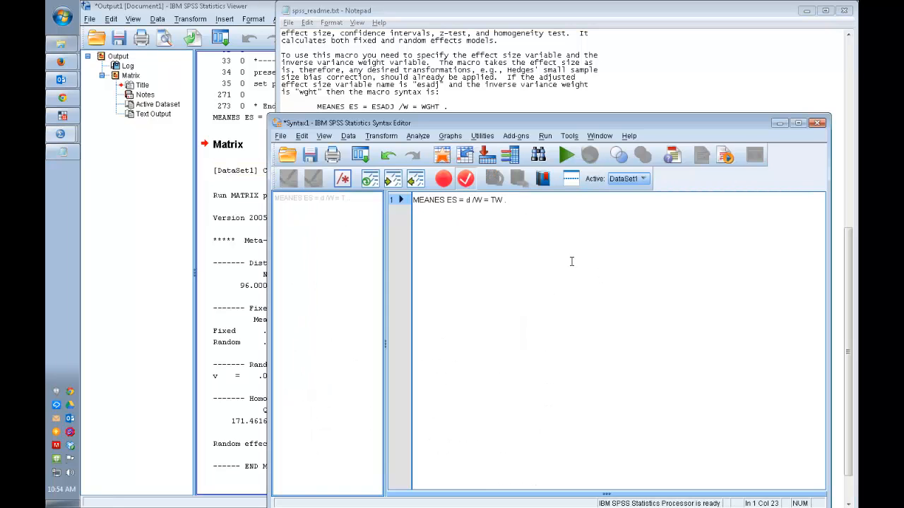
pyautogui.press('Return')
pyautogui.press('Return')
pyautogui.hotkey('ctrl', 'v')
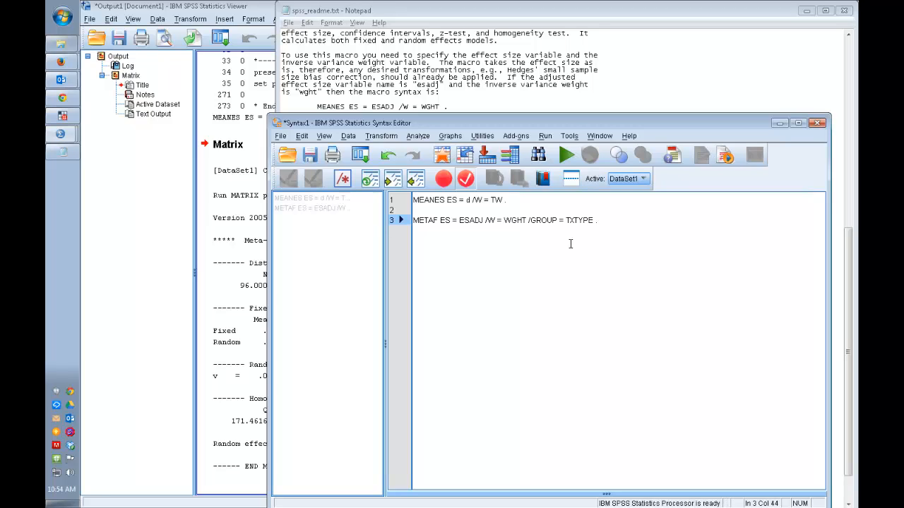
# Step: In the METAF command, replace ESADJ with d, WGHT with TW and TXTYPE with RCT
pyautogui.doubleClick(470, 220)
pyautogui.write('d')
pyautogui.moveTo(485, 221); pyautogui.dragTo(507, 225)
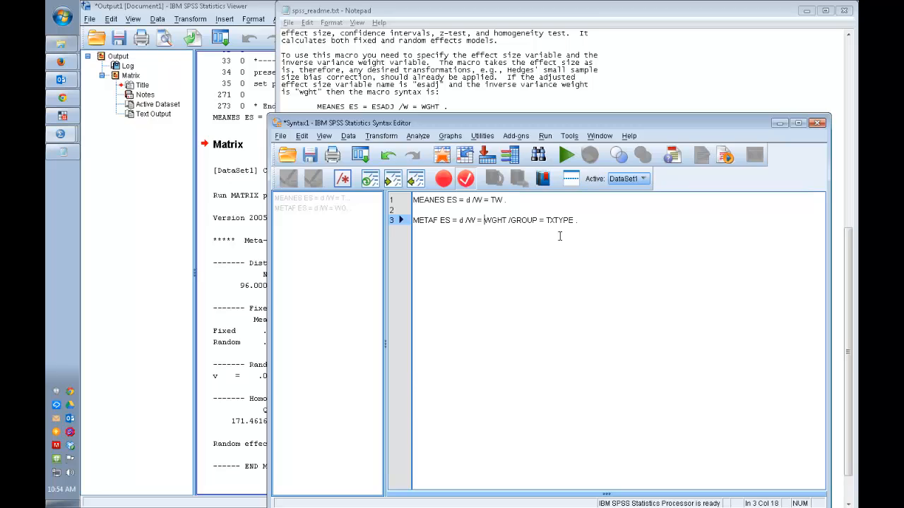
pyautogui.doubleClick(496, 221)
pyautogui.write('TW')
pyautogui.doubleClick(538, 221)
pyautogui.write('RCT')
# Step: Insert two extra blank lines between the MEANES and METAF commands
pyautogui.click(542, 209)
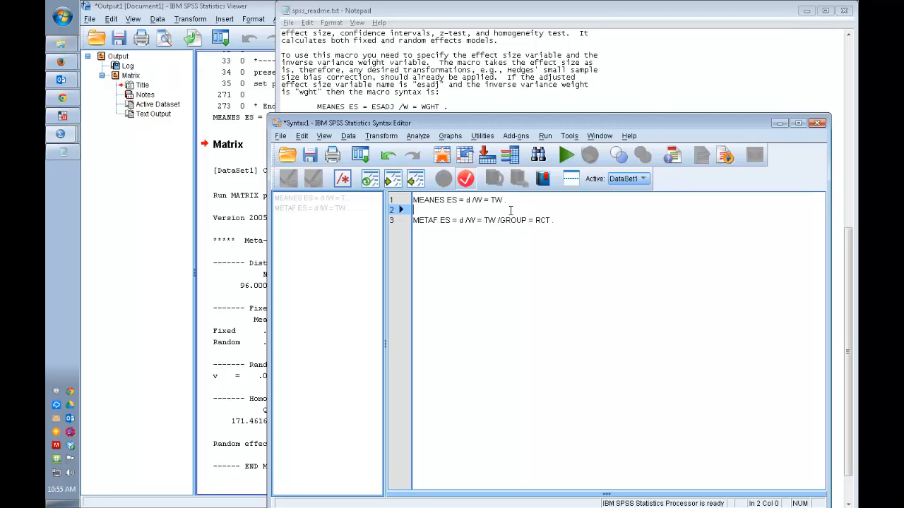
pyautogui.press('Return')
pyautogui.press('Return')
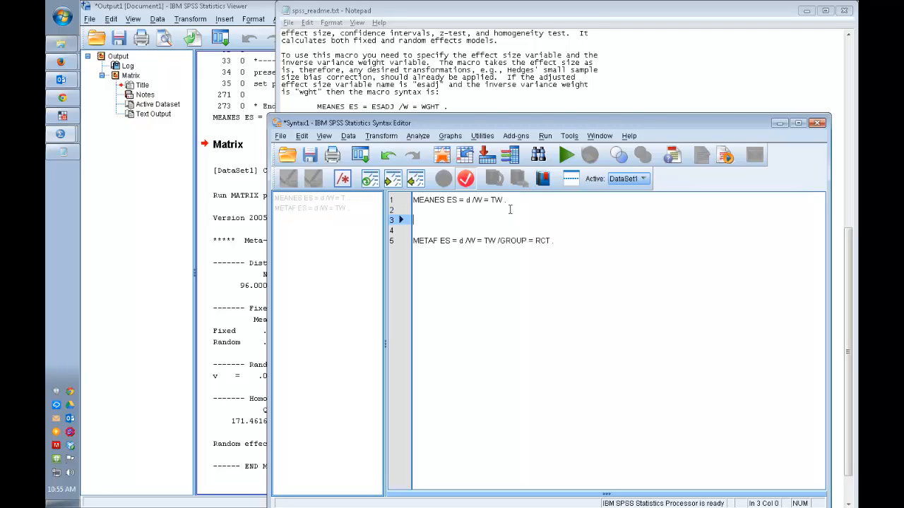
pyautogui.click(501, 232)
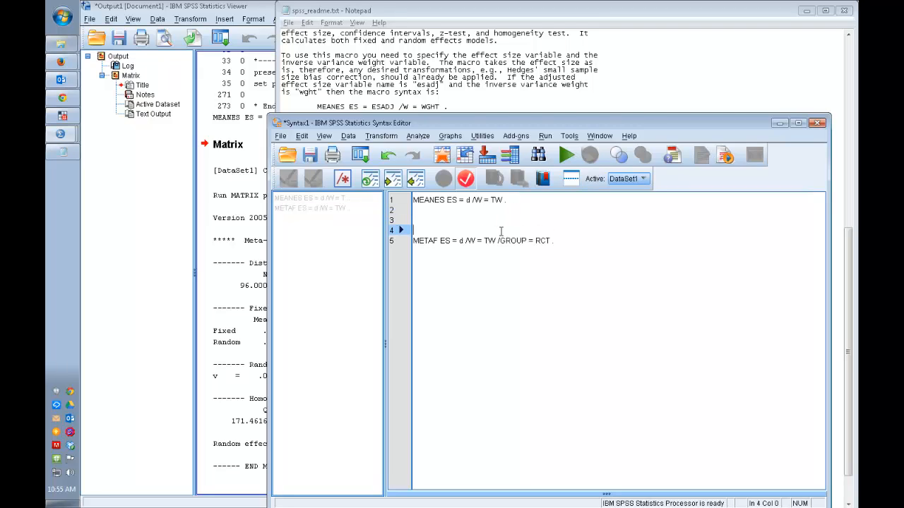
# Step: Try to load the METAF macro by writing INCLUDE C:\MACROS\METAF.SPS". above the METAF command and running that line
pyautogui.write('INCLUDE C:')
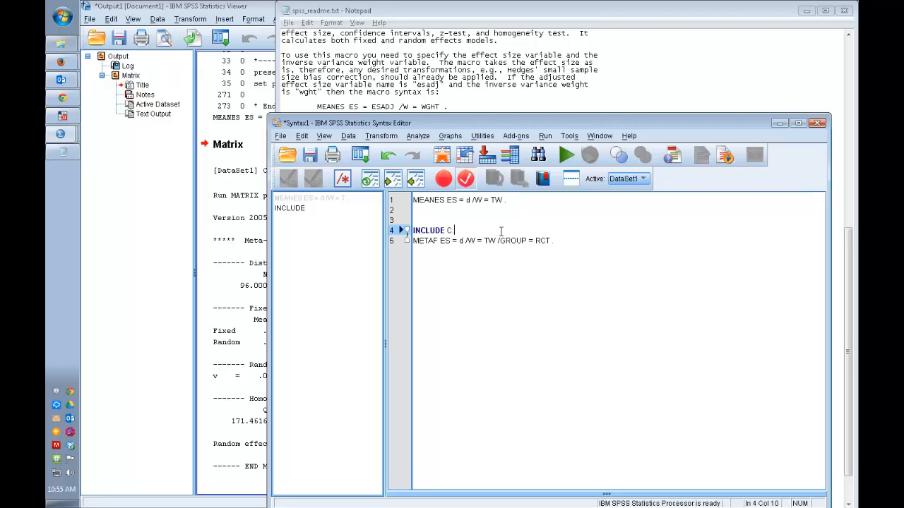
pyautogui.write('\\MACROS\\MEA')
pyautogui.press('BackSpace')
pyautogui.press('BackSpace')
pyautogui.write('AF.SPS')
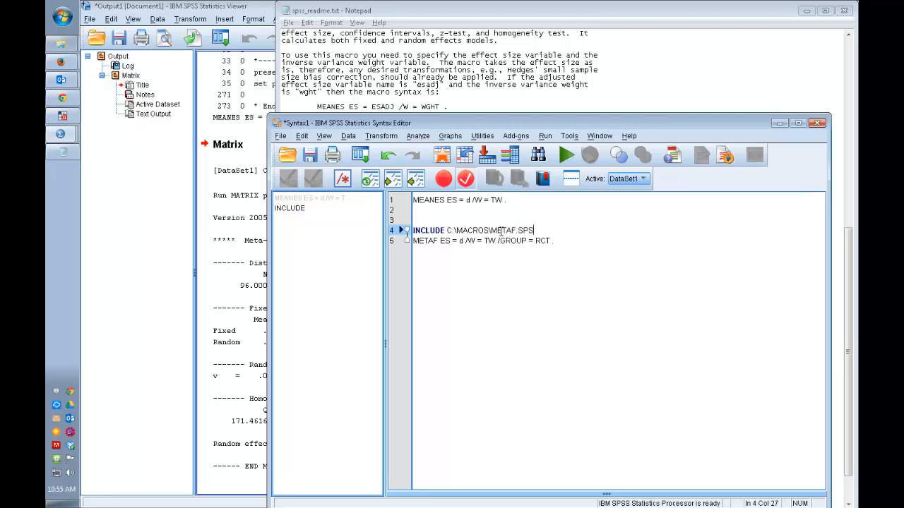
pyautogui.write("' .")
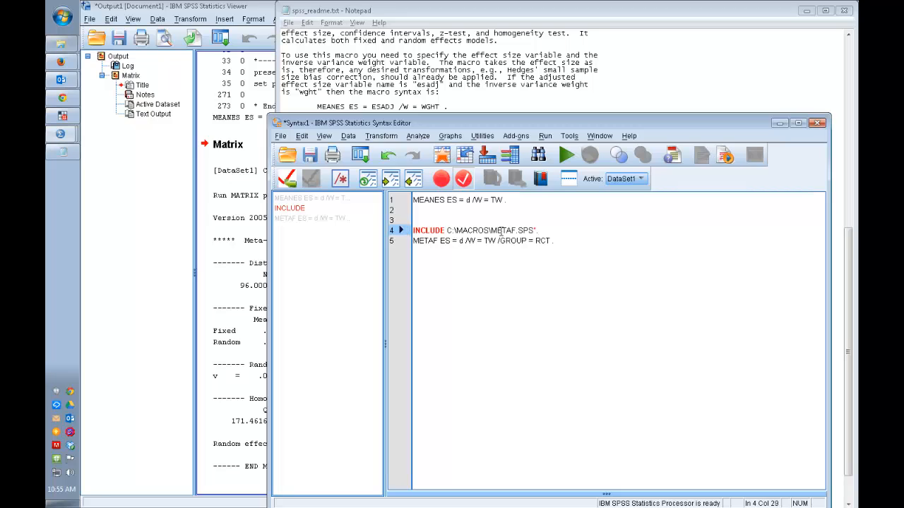
pyautogui.press('Return')
pyautogui.press('Return')
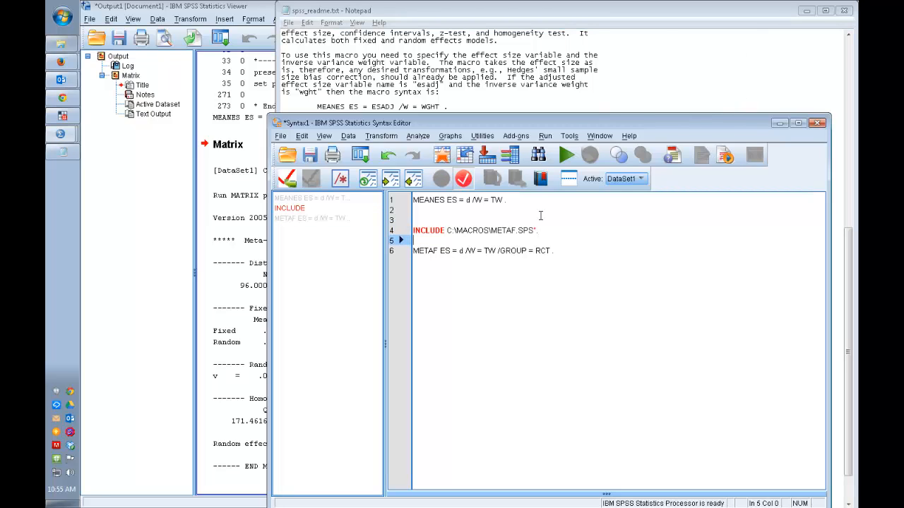
pyautogui.moveTo(548, 230); pyautogui.dragTo(412, 231)
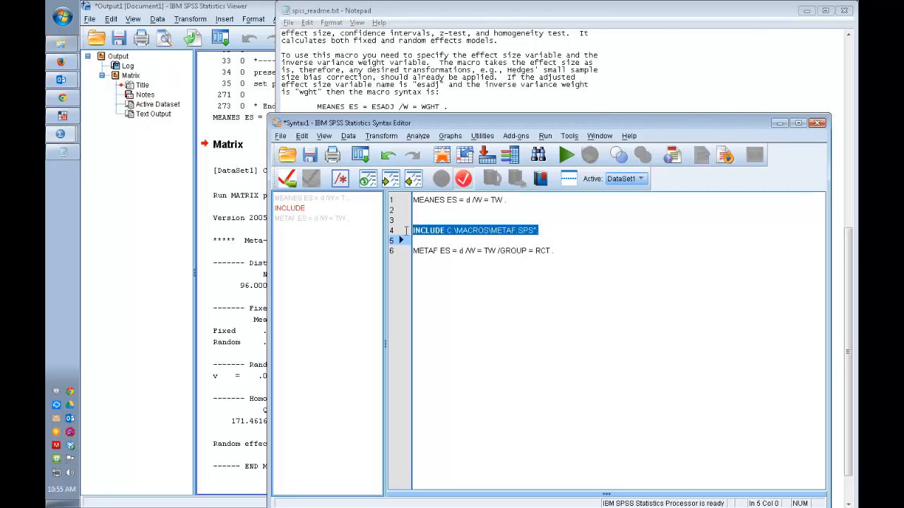
pyautogui.click(567, 156)
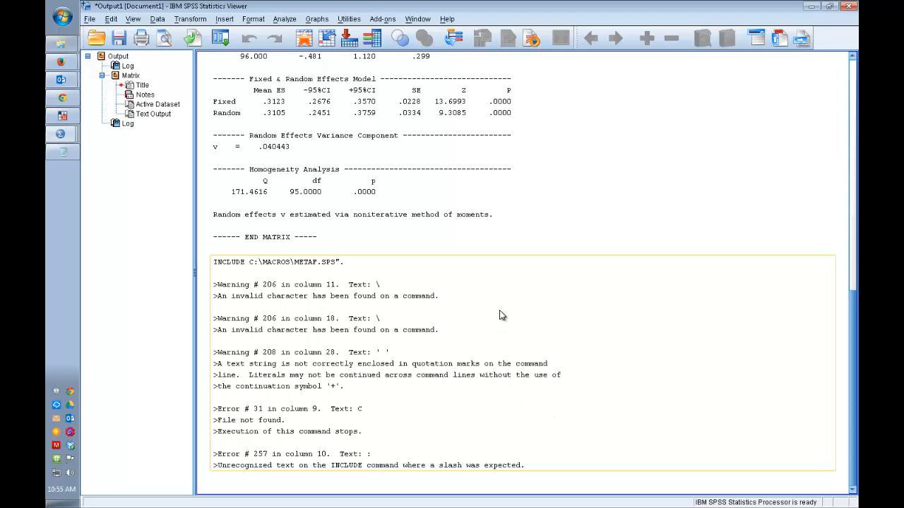
# Step: Copy the line INCLUDE 'C:\MACROS\MEANES.SPS' . from the first output log and paste it over the faulty INCLUDE line in the Syntax1 editor
pyautogui.scroll(15, 501, 315)
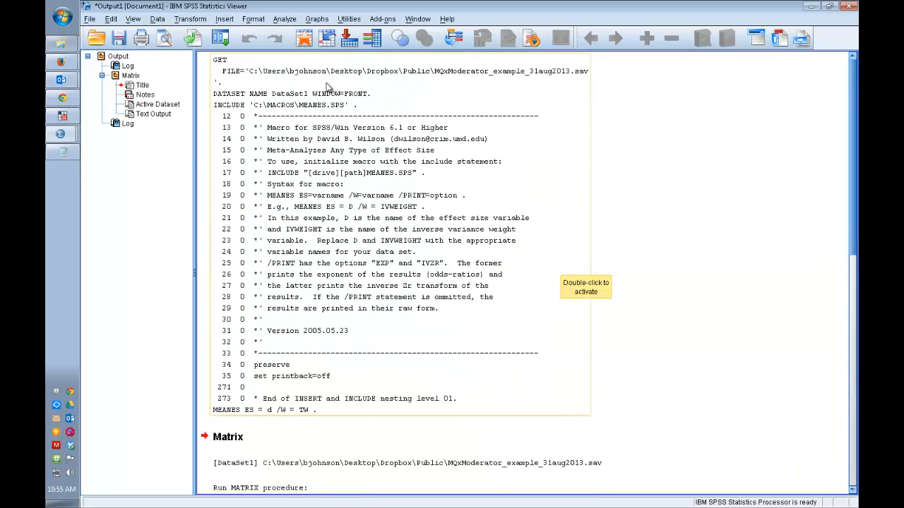
pyautogui.click(362, 107)
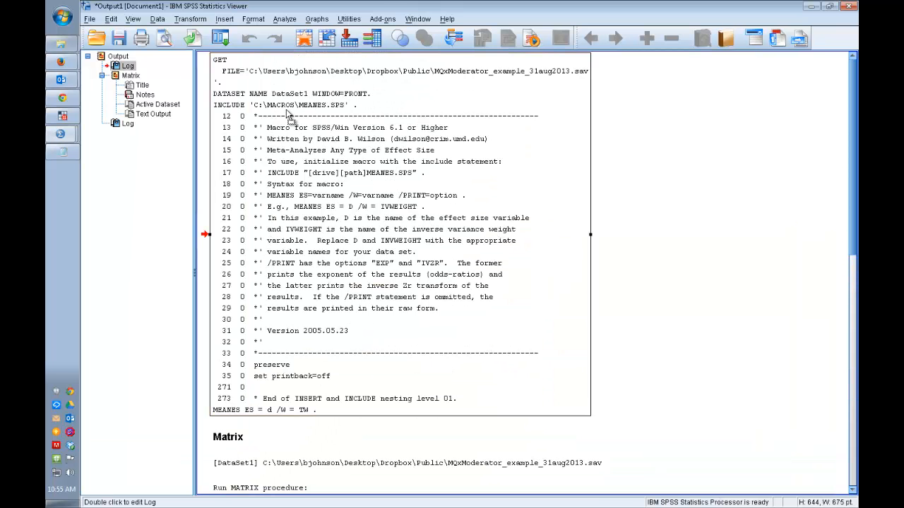
pyautogui.doubleClick(360, 109)
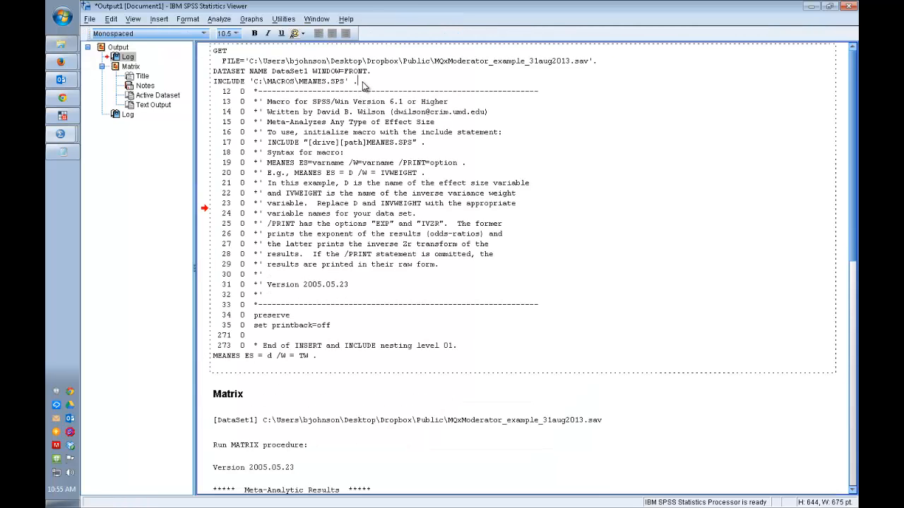
pyautogui.moveTo(363, 85); pyautogui.dragTo(206, 85)
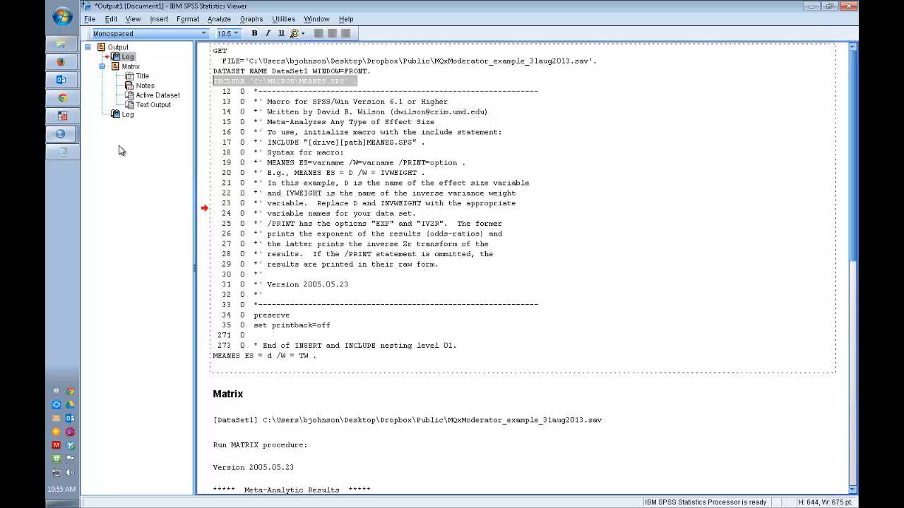
pyautogui.click(311, 20)
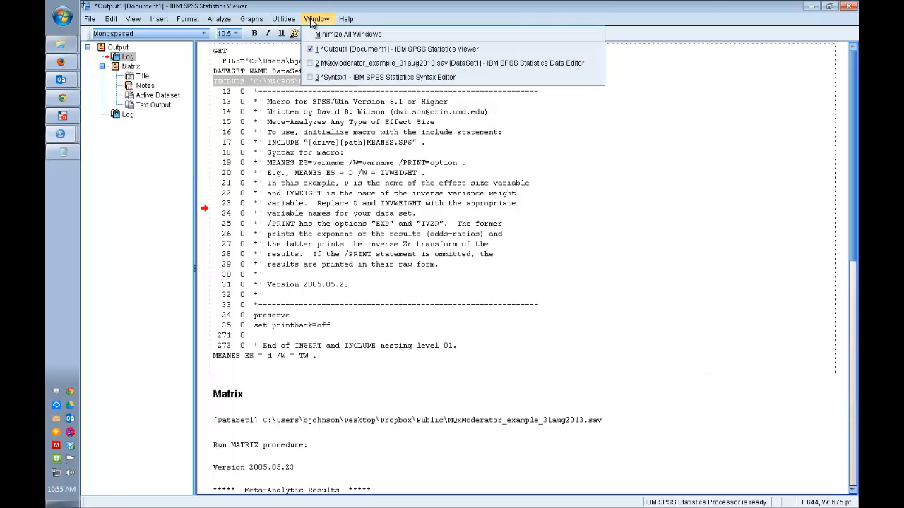
pyautogui.click(413, 79)
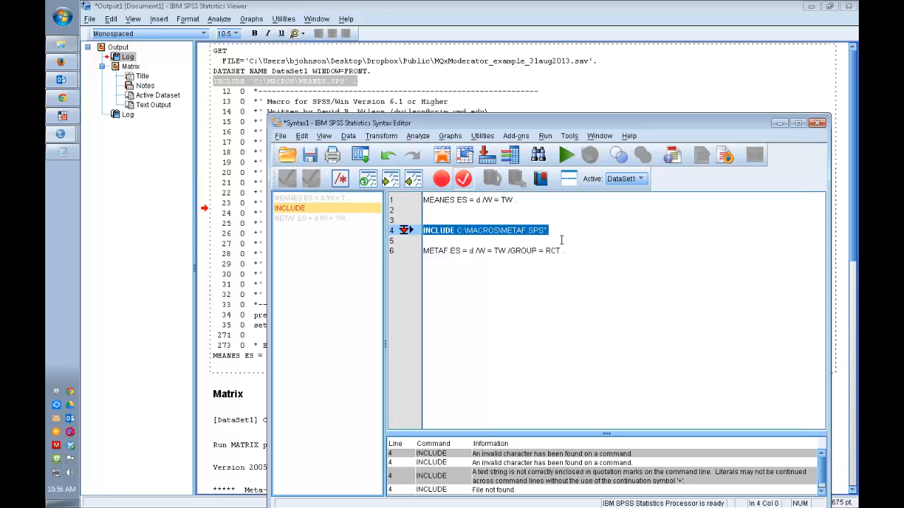
# Step: Change the macro file name in the pasted INCLUDE line from MEANES.SPS to METAF.SPS
pyautogui.moveTo(492, 230); pyautogui.dragTo(541, 230)
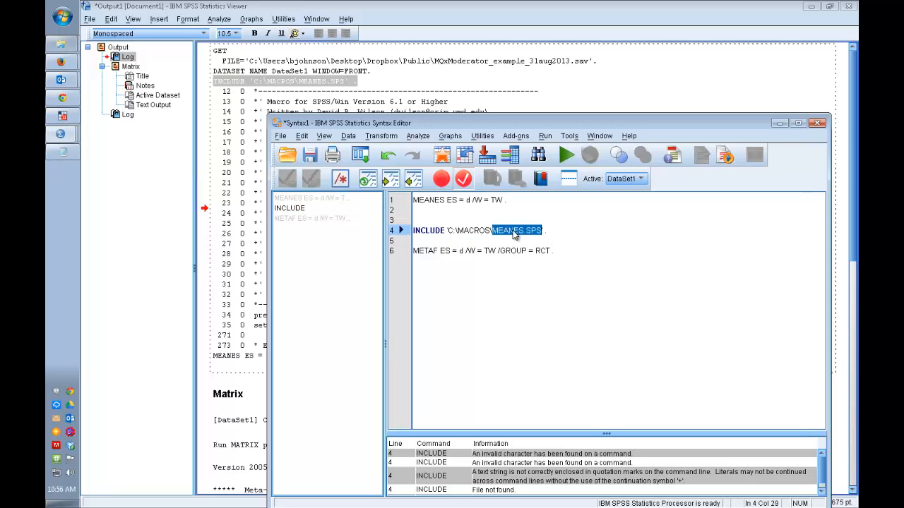
pyautogui.click(523, 230)
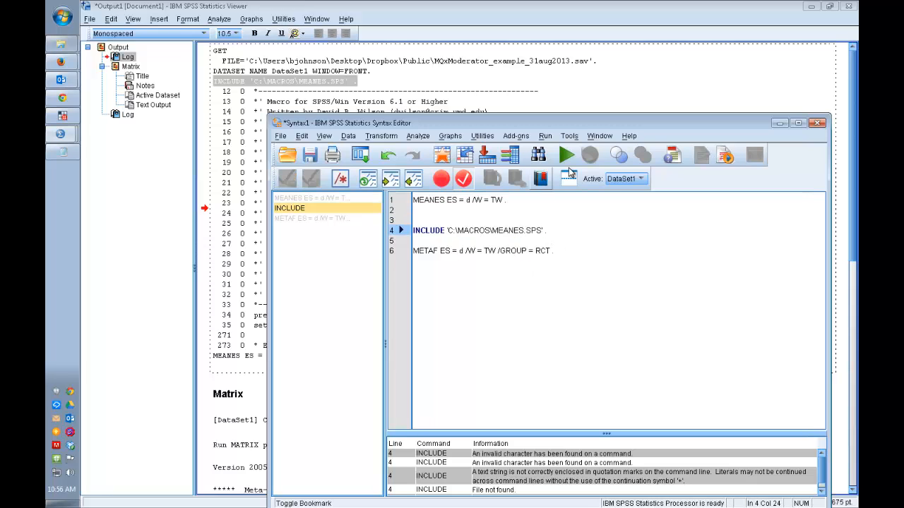
pyautogui.press('BackSpace')
pyautogui.press('BackSpace')
pyautogui.press('BackSpace')
pyautogui.press('BackSpace')
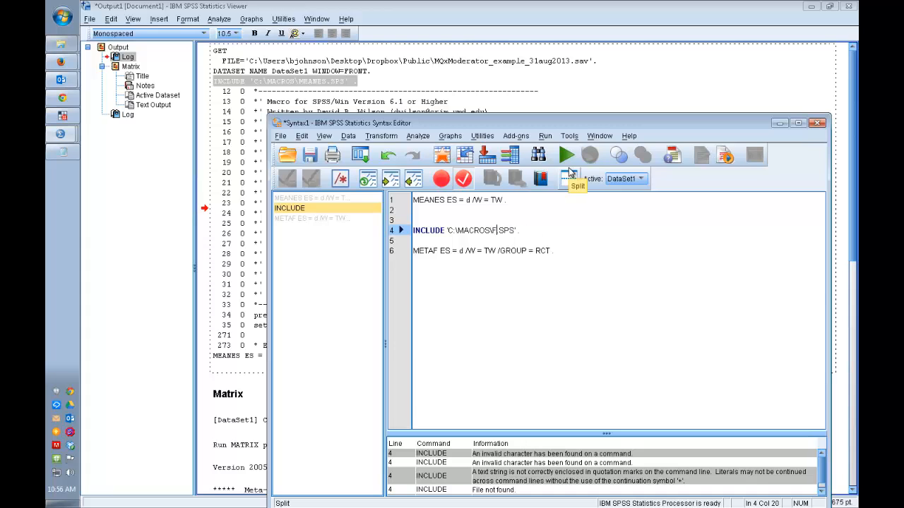
pyautogui.write('TAF')
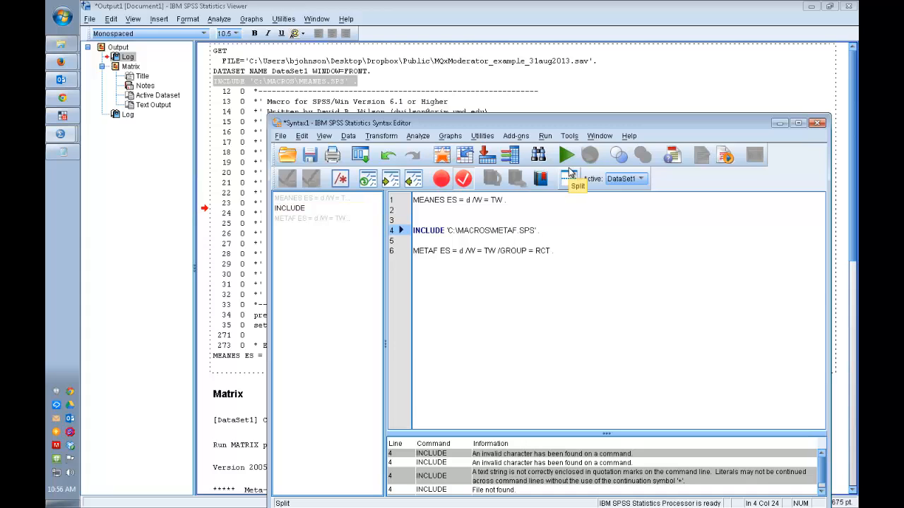
pyautogui.press('Down')
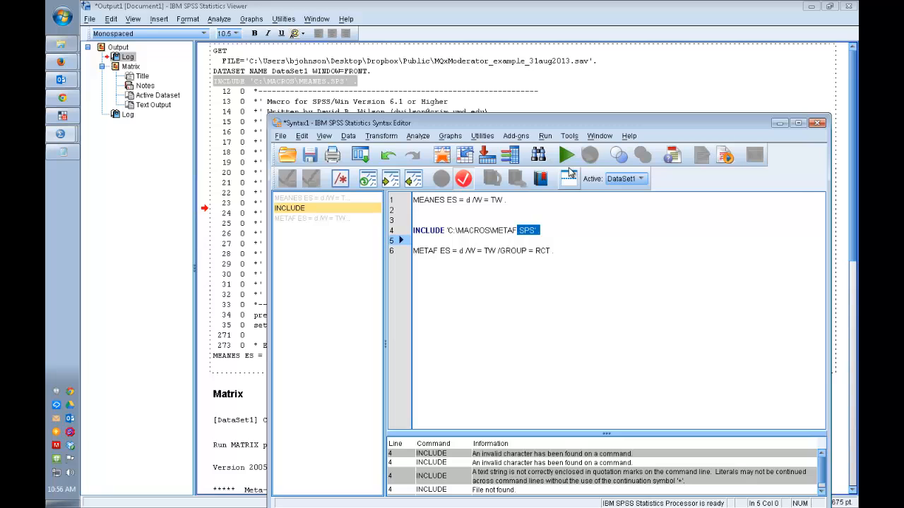
# Step: Run only the line INCLUDE 'C:\MACROS\METAF.SPS' . and check its log at the end of the output
pyautogui.moveTo(557, 232); pyautogui.dragTo(455, 223)
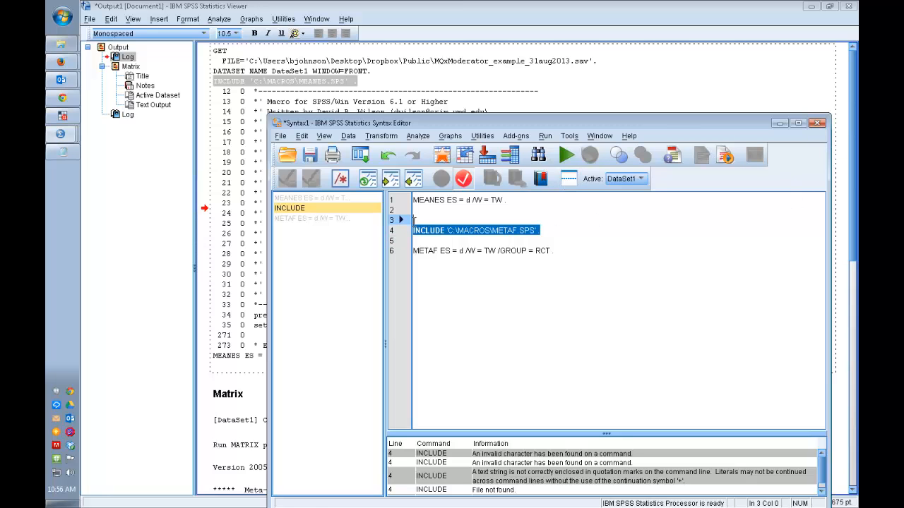
pyautogui.click(565, 158)
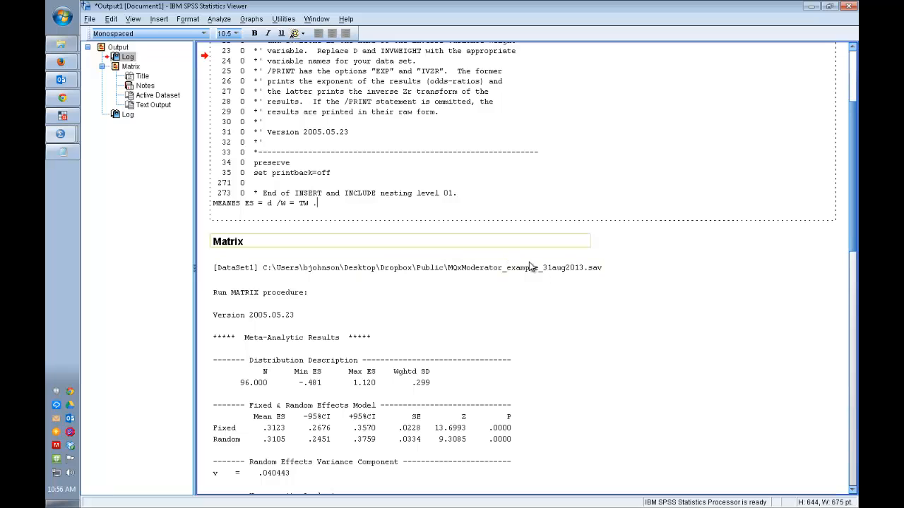
pyautogui.moveTo(852, 225); pyautogui.dragTo(852, 460)
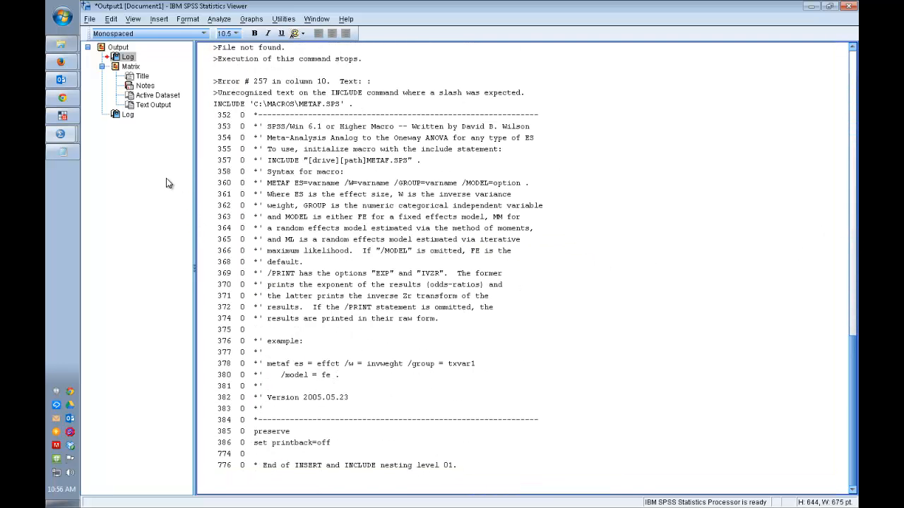
# Step: Run only the METAF ES = d /W = TW /GROUP = RCT . line from the Syntax1 editor and view its output in full
pyautogui.click(809, 8)
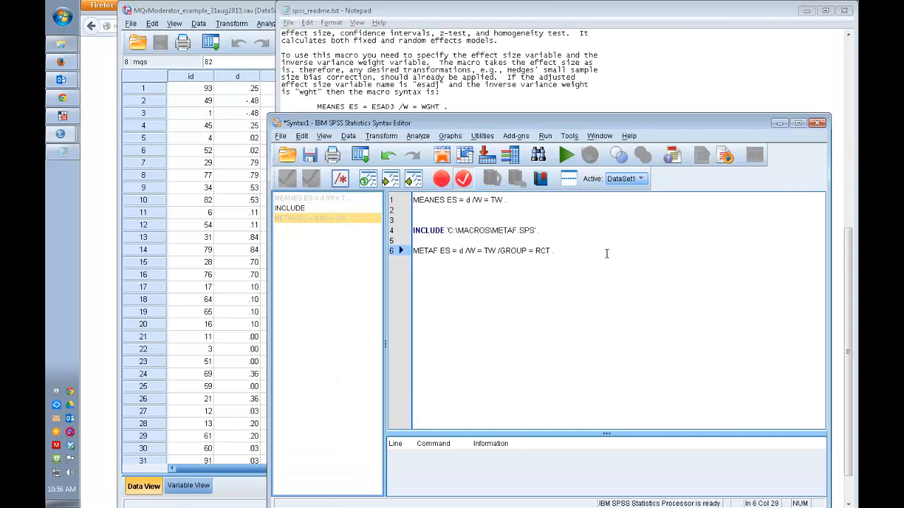
pyautogui.moveTo(543, 252); pyautogui.dragTo(402, 250)
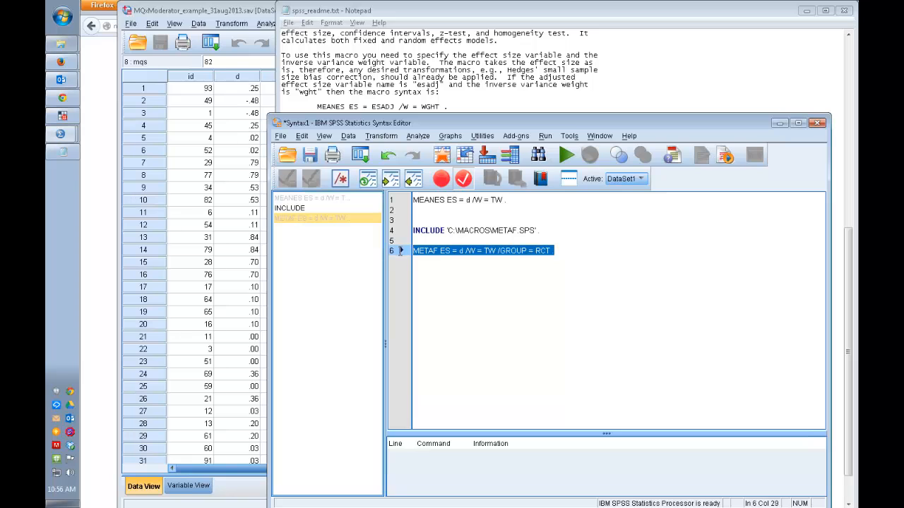
pyautogui.click(567, 157)
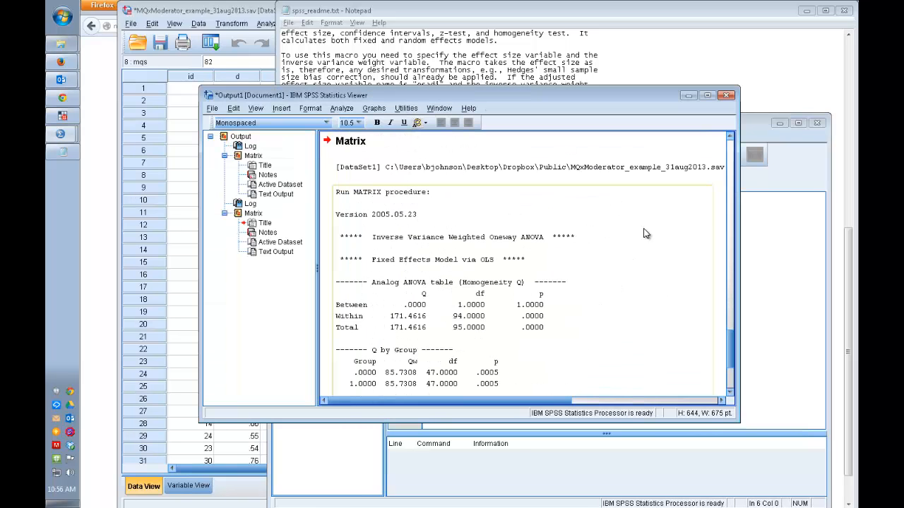
pyautogui.click(706, 96)
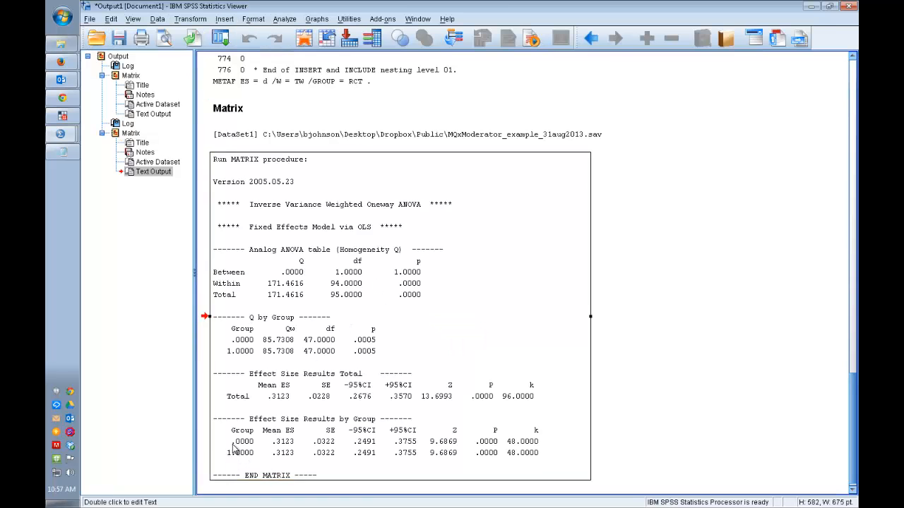
# Step: Examine the METAF results by RCT group and compare them with the homogeneity analysis in the earlier MEANES output
pyautogui.click(227, 455)
pyautogui.doubleClick(227, 454)
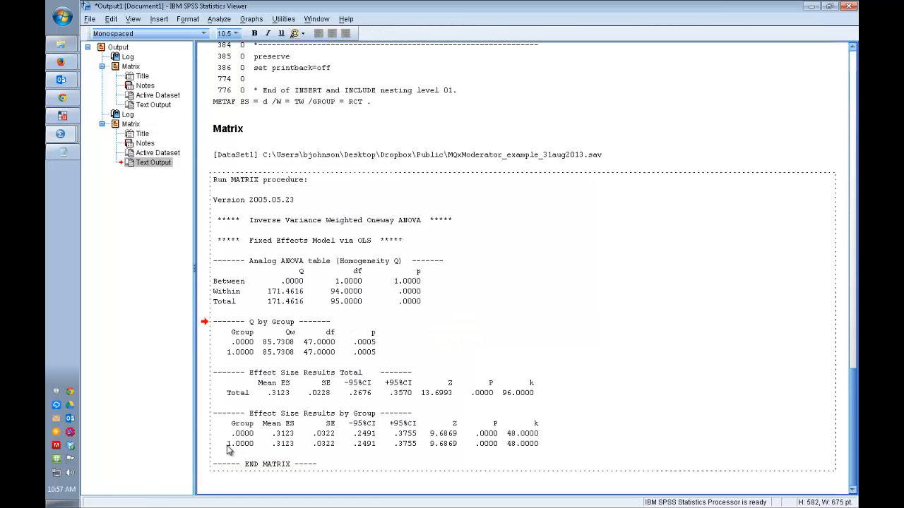
pyautogui.doubleClick(227, 446)
pyautogui.click(254, 444)
pyautogui.scroll(15, 423, 317)
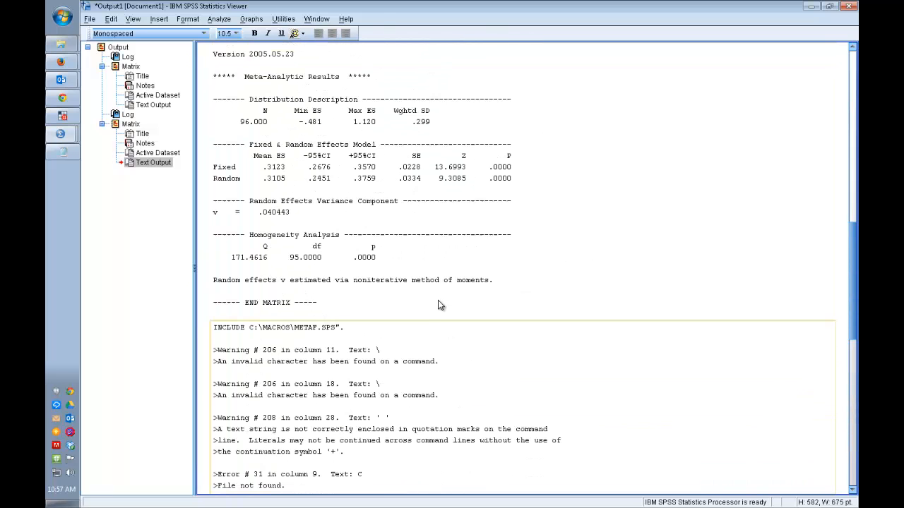
pyautogui.scroll(3, 437, 304)
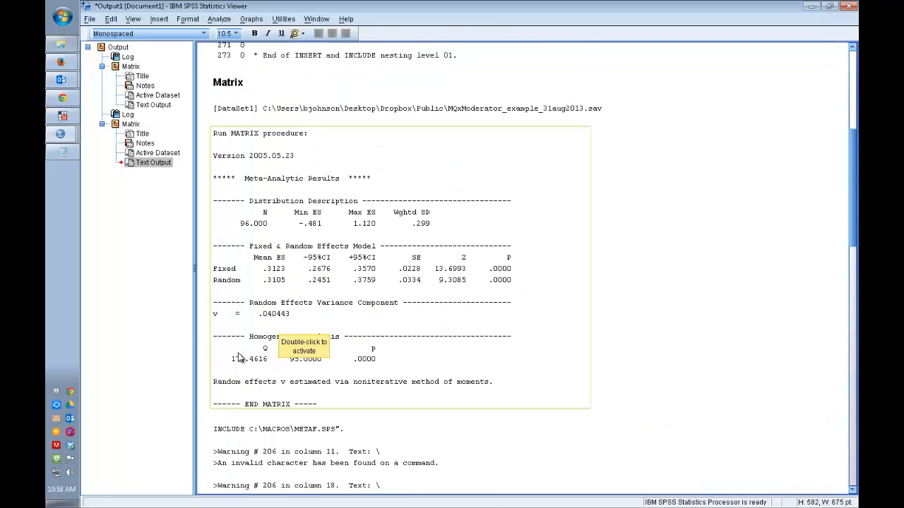
pyautogui.scroll(-20, 396, 360)
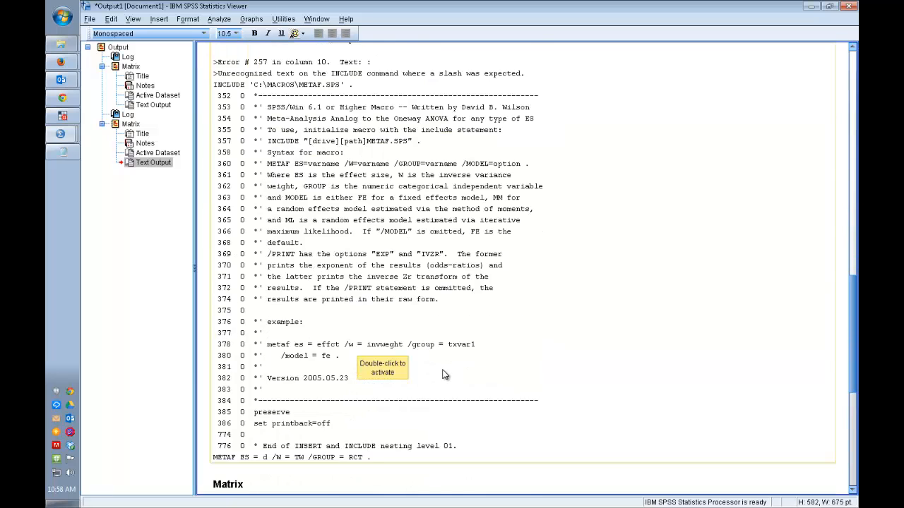
pyautogui.scroll(-2, 416, 363)
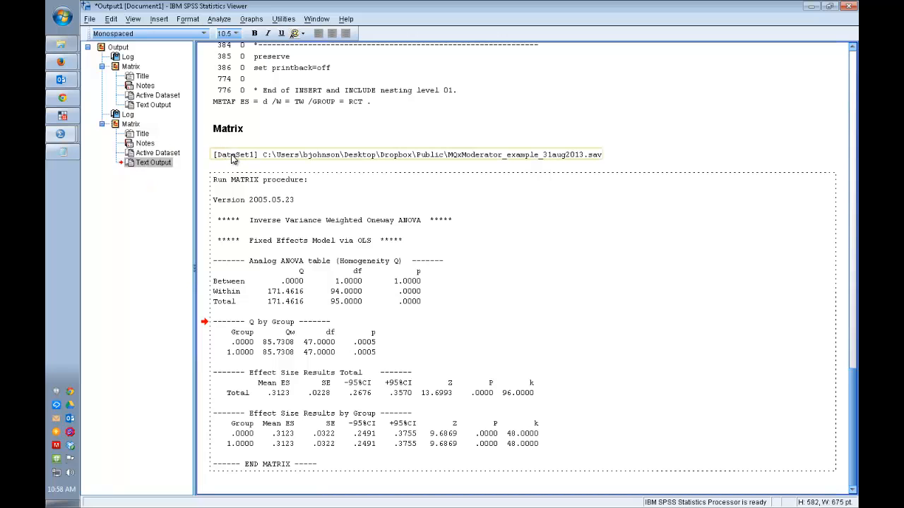
# Step: Read the warning about running all three macros at the end of spss_readme.txt in Notepad and copy that passage
pyautogui.click(61, 136)
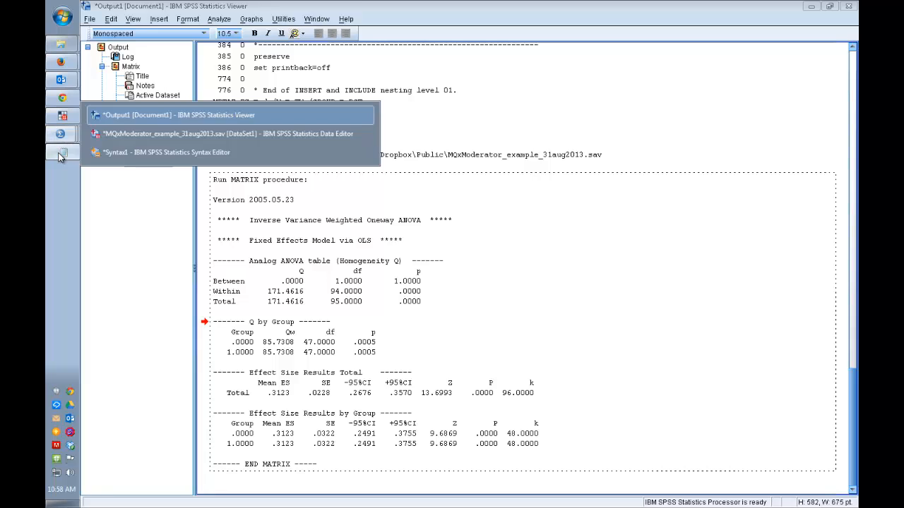
pyautogui.click(62, 152)
pyautogui.click(675, 259)
pyautogui.scroll(-2, 692, 269)
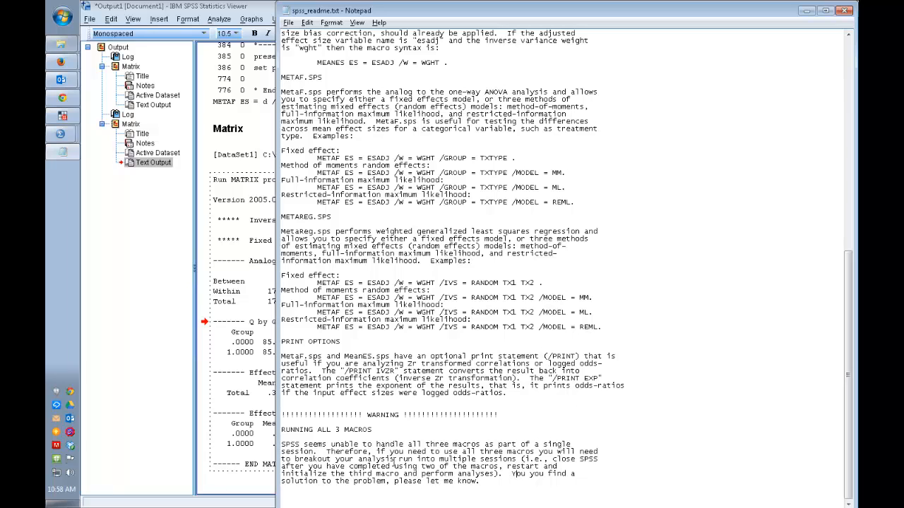
pyautogui.moveTo(488, 481); pyautogui.dragTo(245, 402)
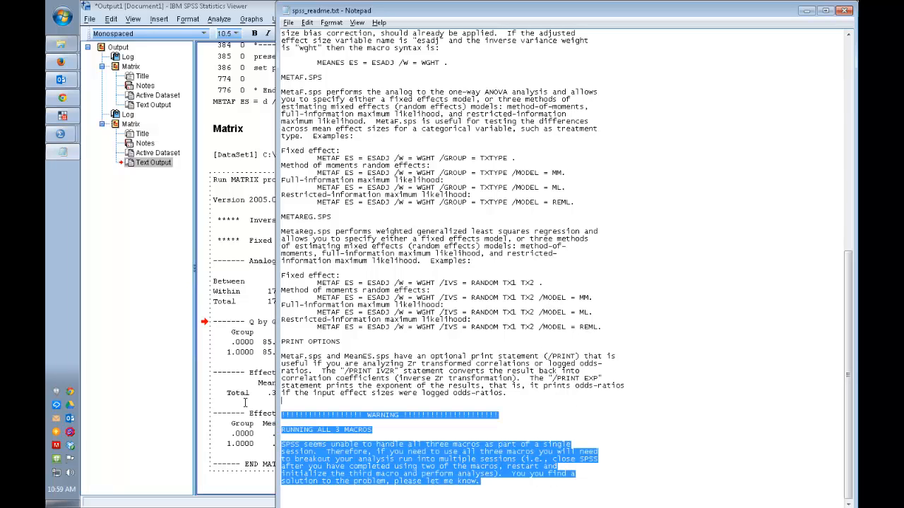
pyautogui.click(144, 218)
# Step: Paste the copied readme warning about running all three macros below the METAF command in the Syntax1 editor
pyautogui.click(411, 19)
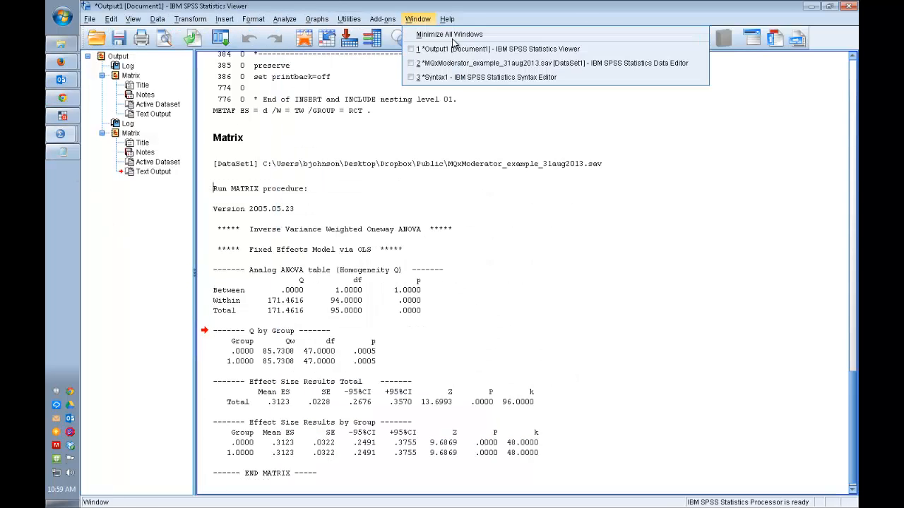
pyautogui.click(468, 78)
pyautogui.click(601, 353)
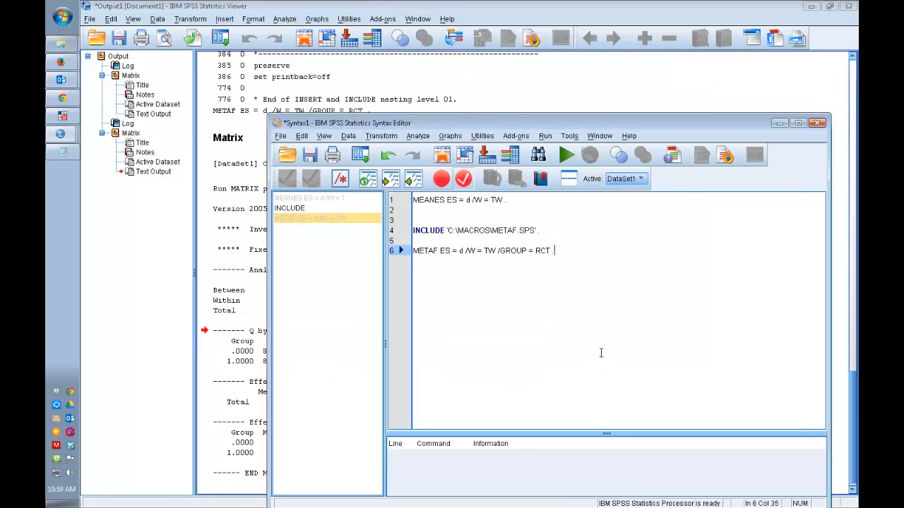
pyautogui.press('Return')
pyautogui.hotkey('ctrl', 'v')
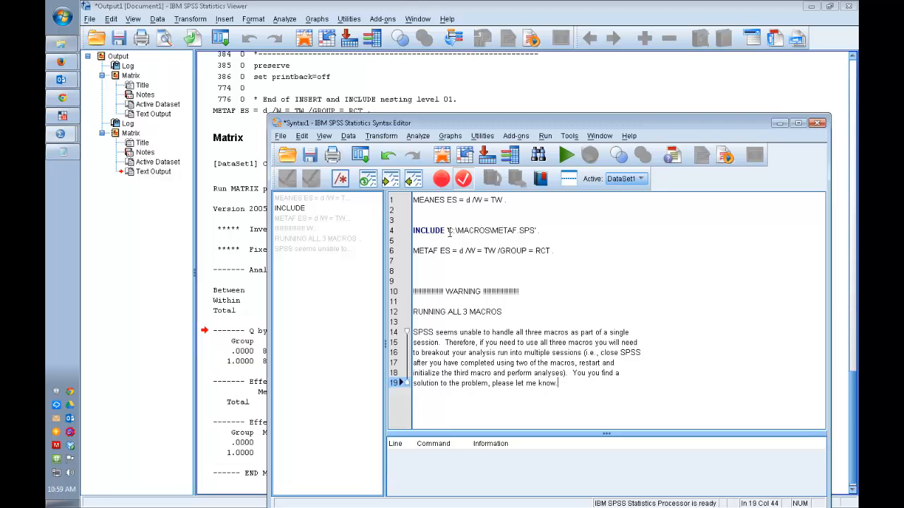
# Step: Copy the line INCLUDE 'C:\MACROS\METAF.SPS' . and paste it on line 8 in place of the warning text
pyautogui.moveTo(449, 231); pyautogui.dragTo(417, 227)
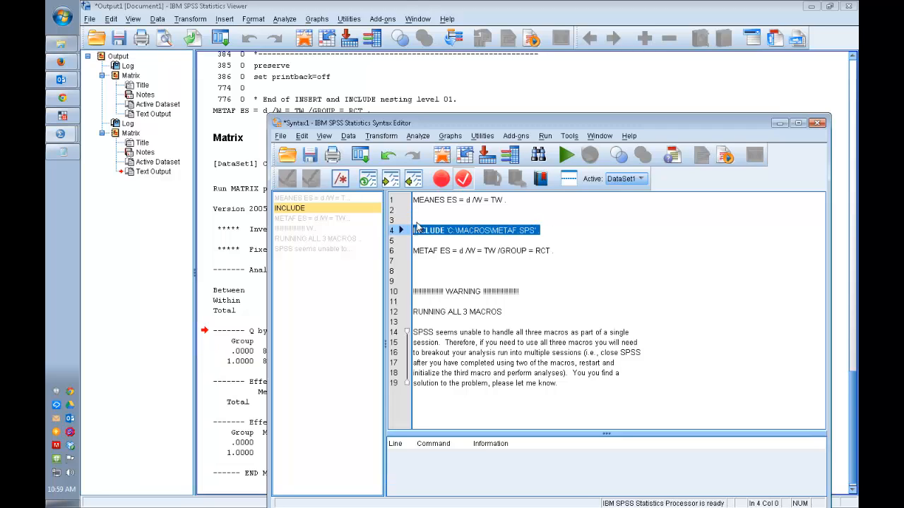
pyautogui.click(508, 268)
pyautogui.moveTo(614, 373); pyautogui.dragTo(662, 452)
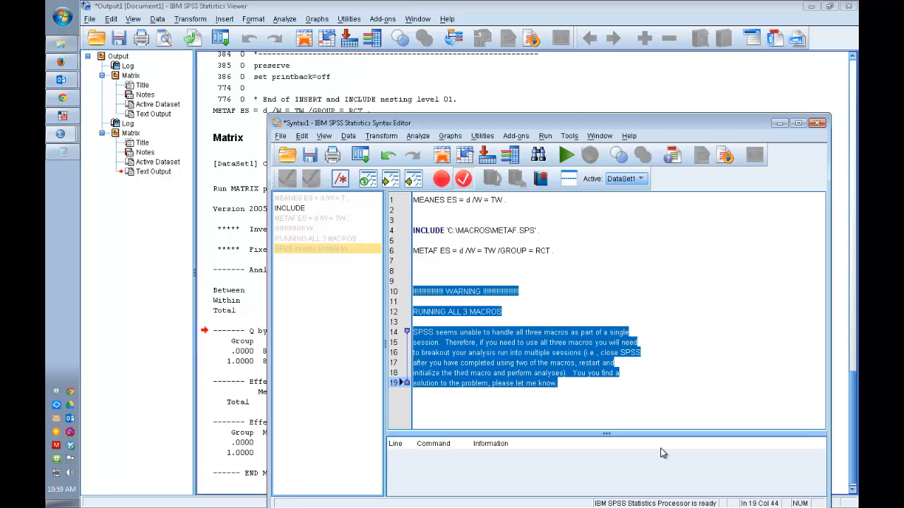
pyautogui.press('Delete')
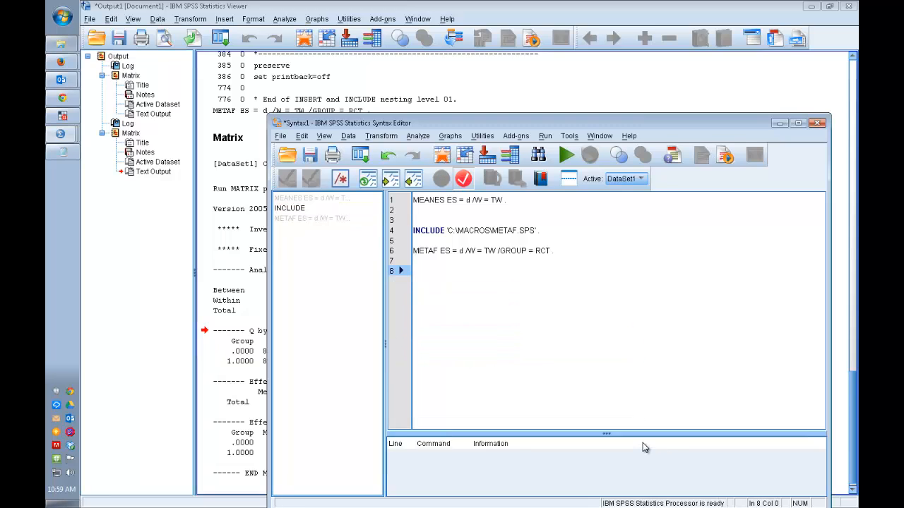
pyautogui.write("INCLUDE 'C:\\MACROS\\METAF.SPS'.")
# Step: Change the macro file name in the INCLUDE line on line 8 to METAREG.SPS
pyautogui.click(516, 272)
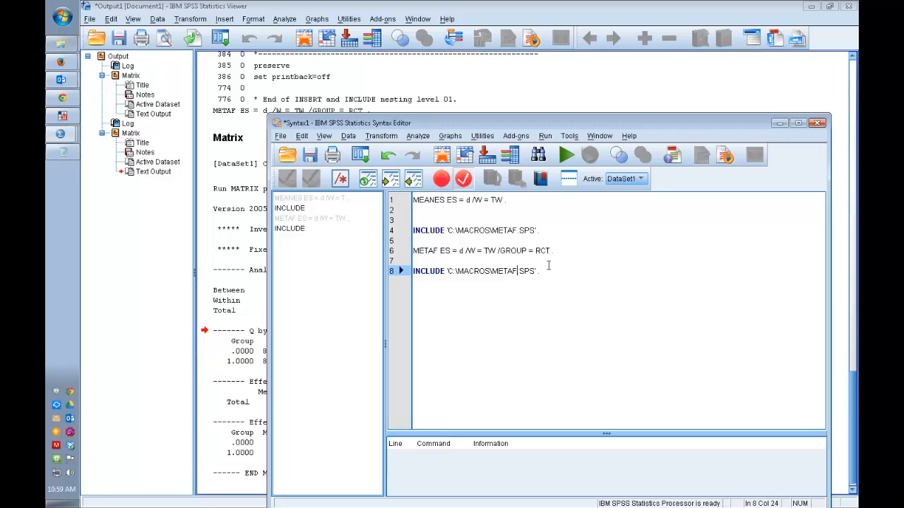
pyautogui.press('BackSpace')
pyautogui.write('REG')
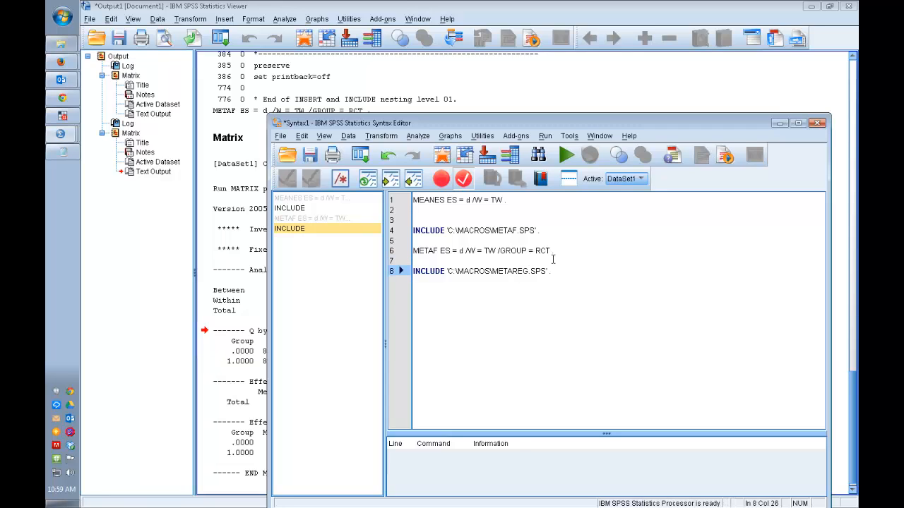
# Step: Run only the line INCLUDE 'C:\MACROS\METAREG.SPS' . and check its log at the end of the output
pyautogui.press('Home')
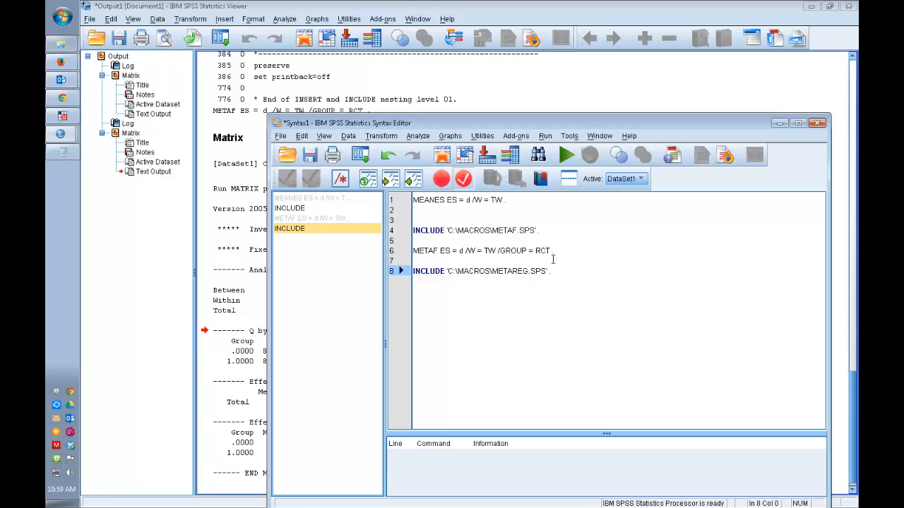
pyautogui.press('Right')
pyautogui.hotkey('shift', 'End')
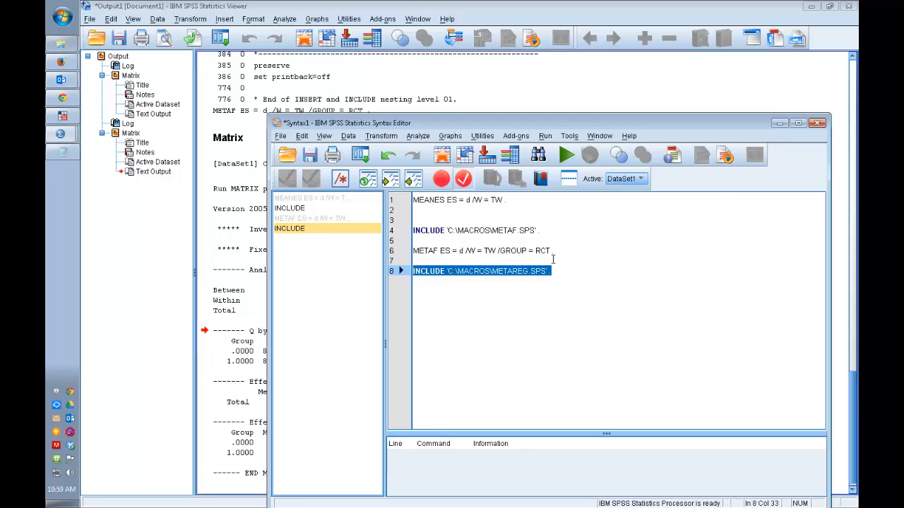
pyautogui.click(572, 159)
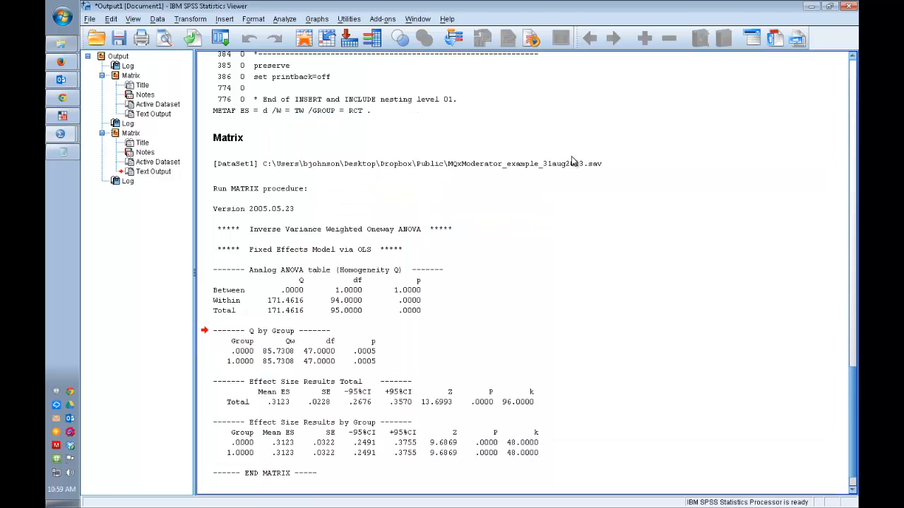
pyautogui.click(853, 452)
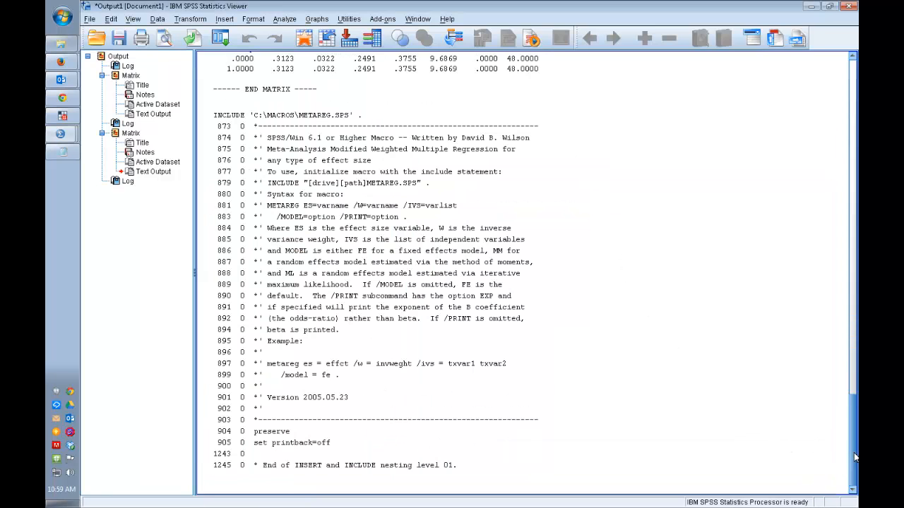
pyautogui.click(832, 349)
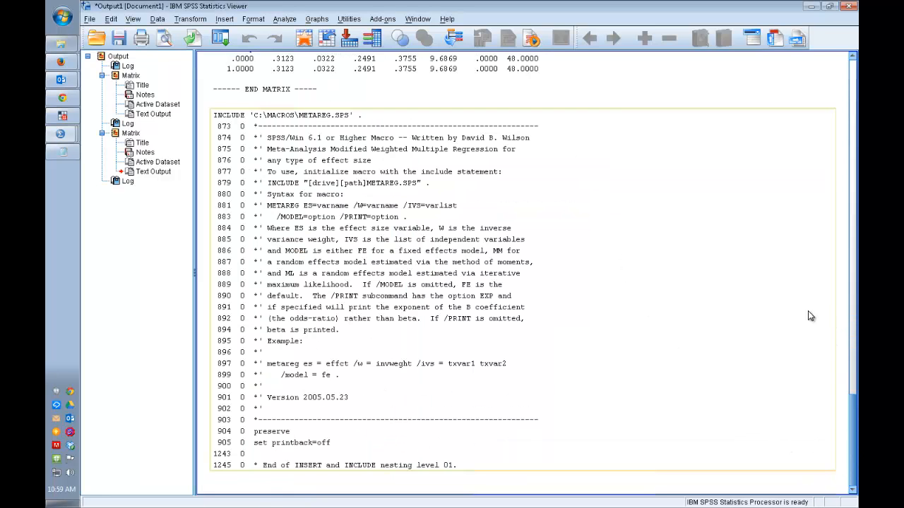
# Step: Copy the METAF ES = d /W = TW /GROUP = RCT . command and paste it on line 10 of the Syntax1 editor
pyautogui.hotkey('alt', 'Tab')
pyautogui.click(563, 267)
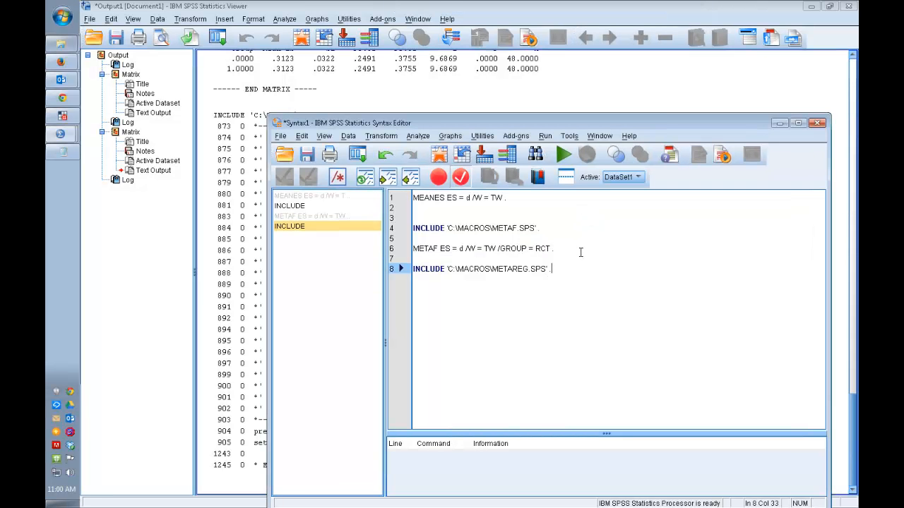
pyautogui.moveTo(555, 249); pyautogui.dragTo(407, 251)
pyautogui.hotkey('ctrl', 'c')
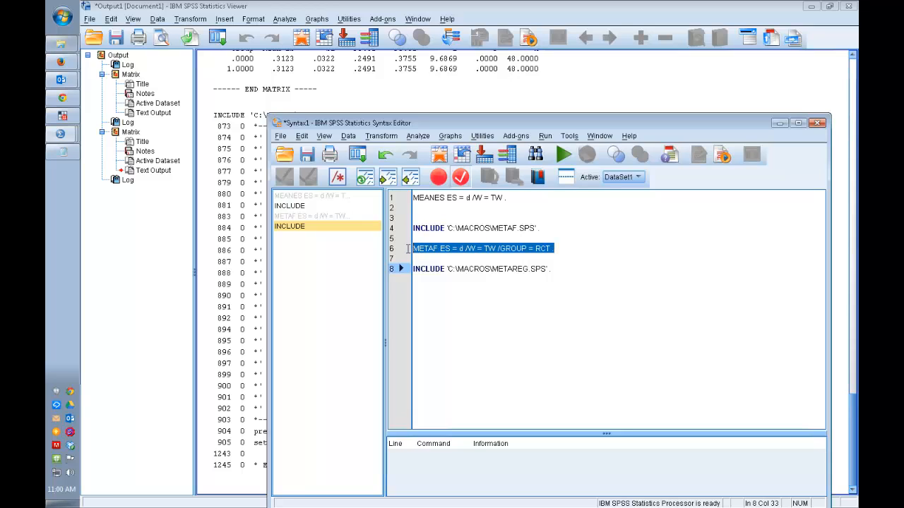
pyautogui.click(502, 269)
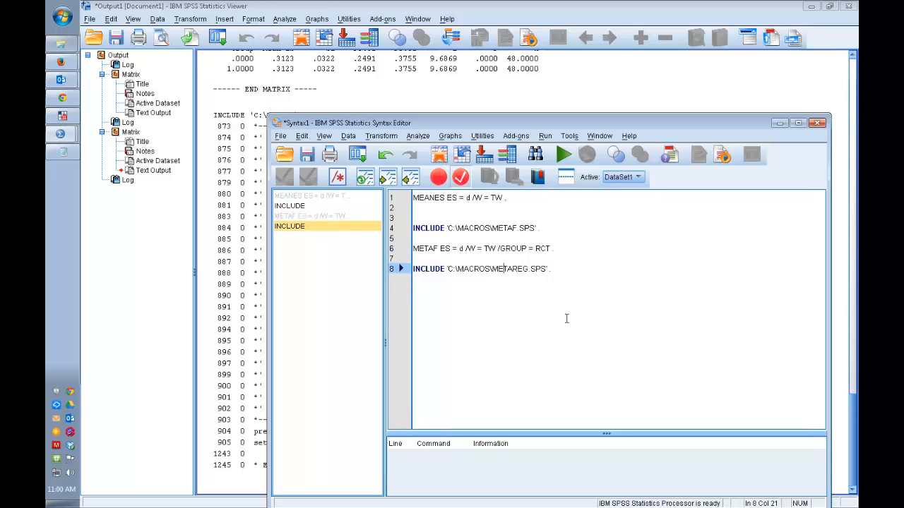
pyautogui.click(586, 283)
pyautogui.press('Return')
pyautogui.press('Return')
pyautogui.hotkey('ctrl', 'v')
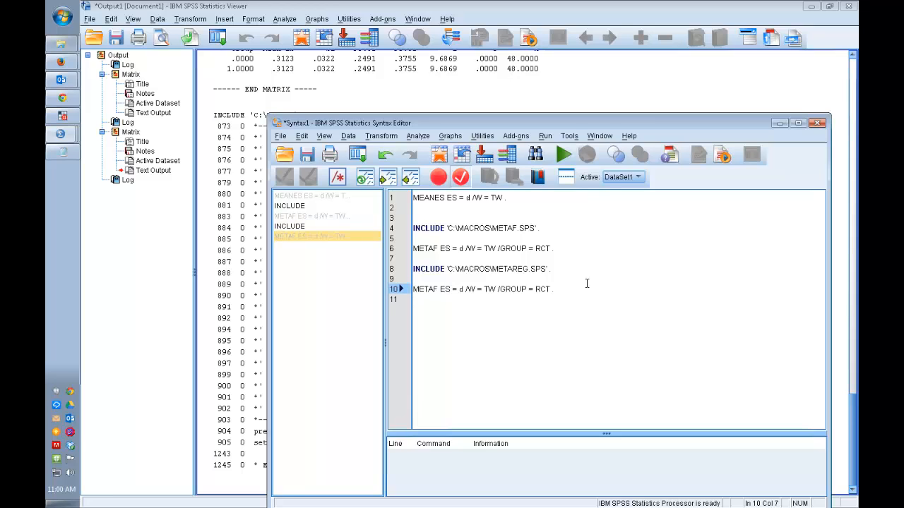
# Step: Change the command name on line 10 to METAREG and place the cursor just before GROUP
pyautogui.press('BackSpace')
pyautogui.write('REG')
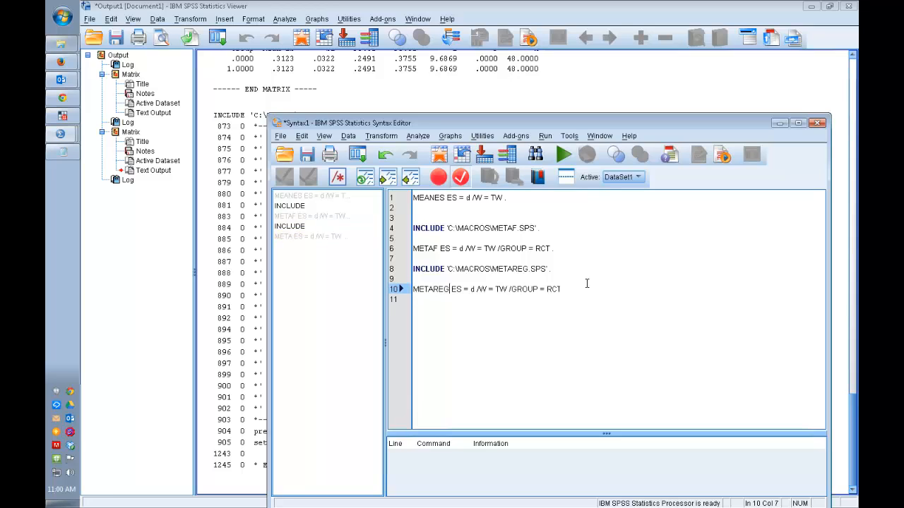
pyautogui.press('Right')
pyautogui.press('Right')
pyautogui.press('Right')
pyautogui.press('Right')
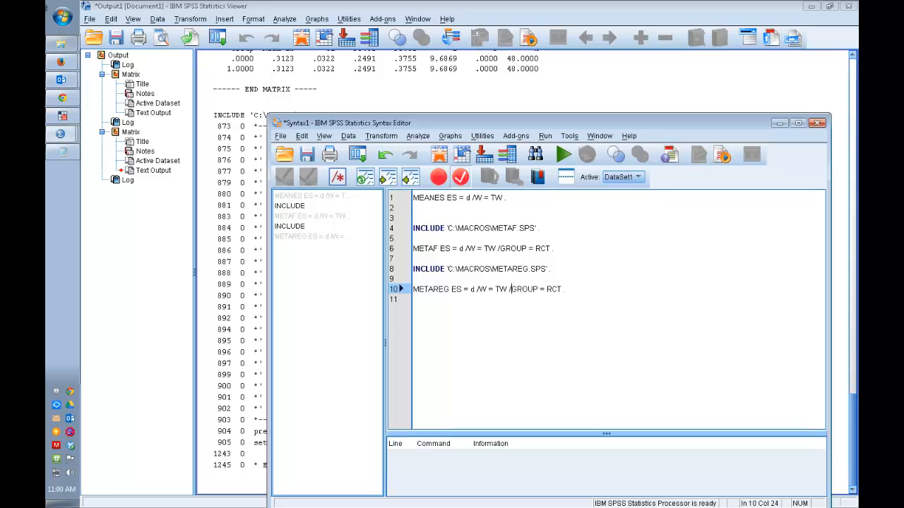
# Step: Check the fixed effect METAREG example in spss_readme.txt for the independent variables syntax and return to the Syntax1 editor
pyautogui.click(62, 152)
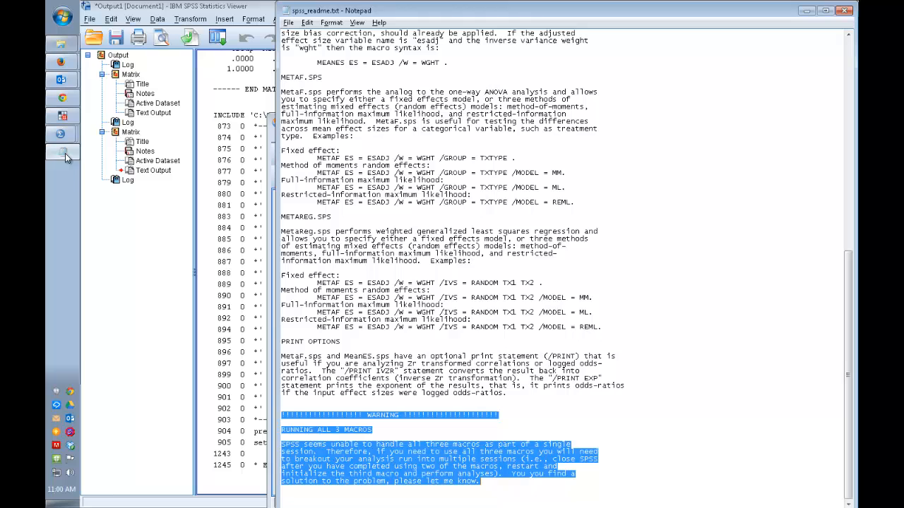
pyautogui.click(484, 334)
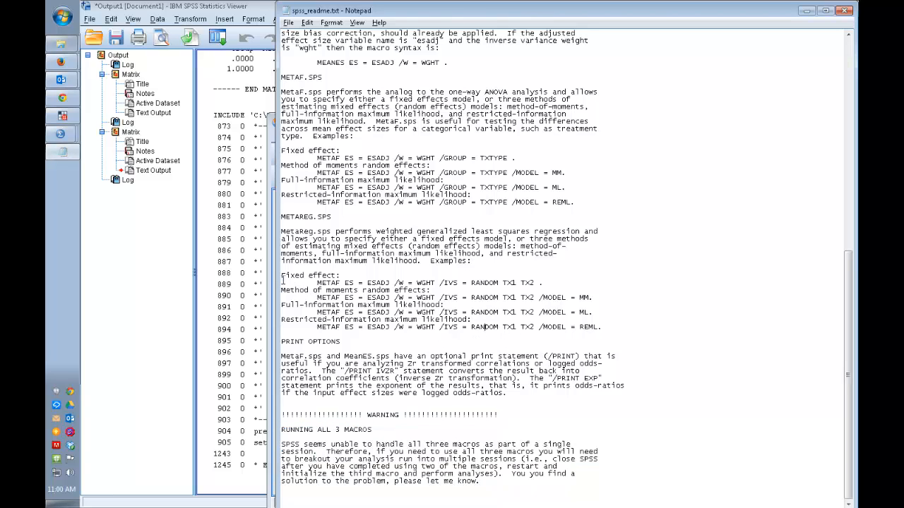
pyautogui.moveTo(317, 282); pyautogui.dragTo(396, 281)
pyautogui.moveTo(526, 280); pyautogui.dragTo(545, 282)
pyautogui.hotkey('ctrl', 'c')
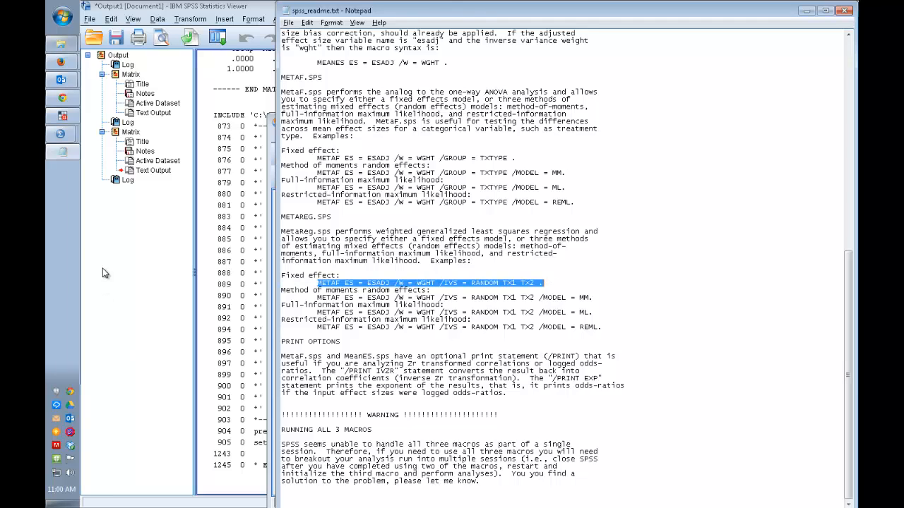
pyautogui.click(62, 155)
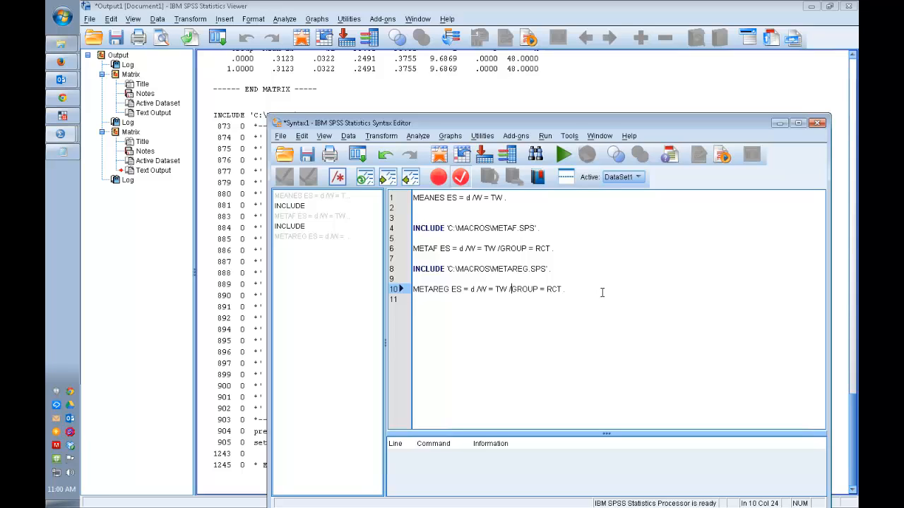
# Step: Paste the copied readme example on line 12 of the syntax and change its command name to METAREG
pyautogui.press('Down')
pyautogui.press('Return')
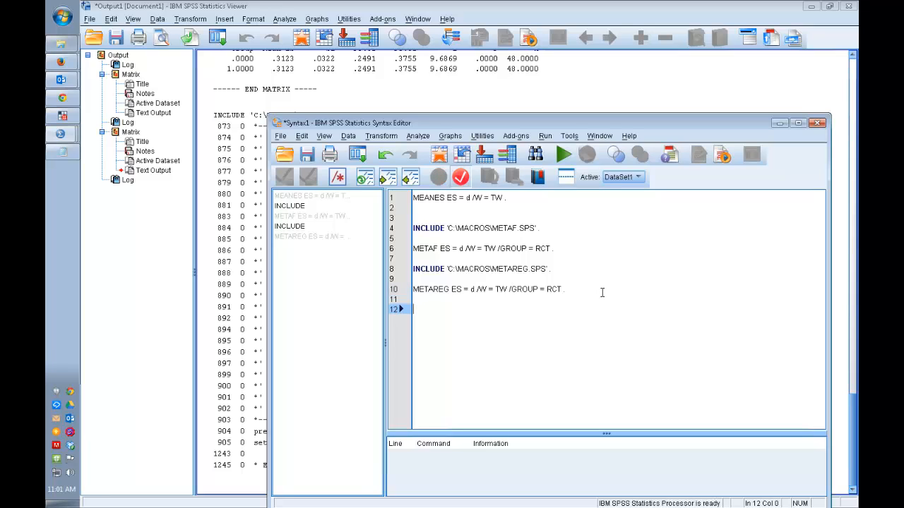
pyautogui.hotkey('ctrl', 'v')
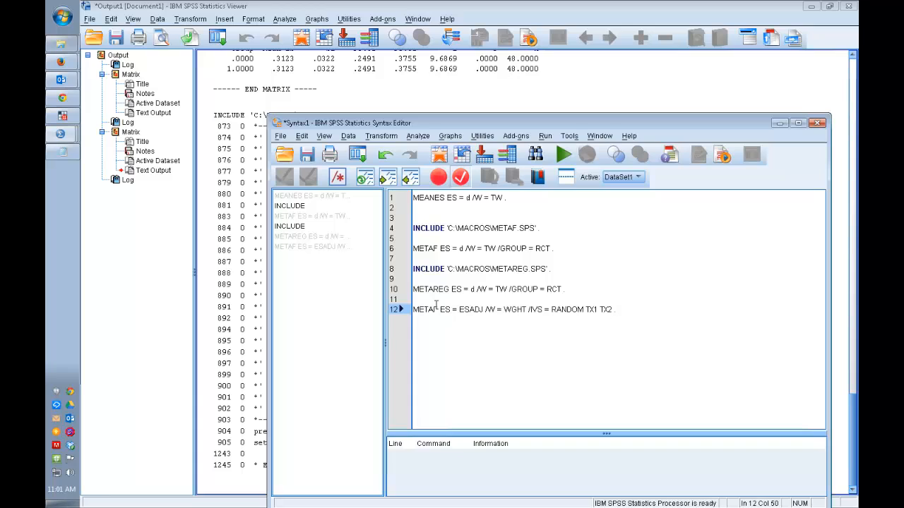
pyautogui.click(436, 305)
pyautogui.write('RE')
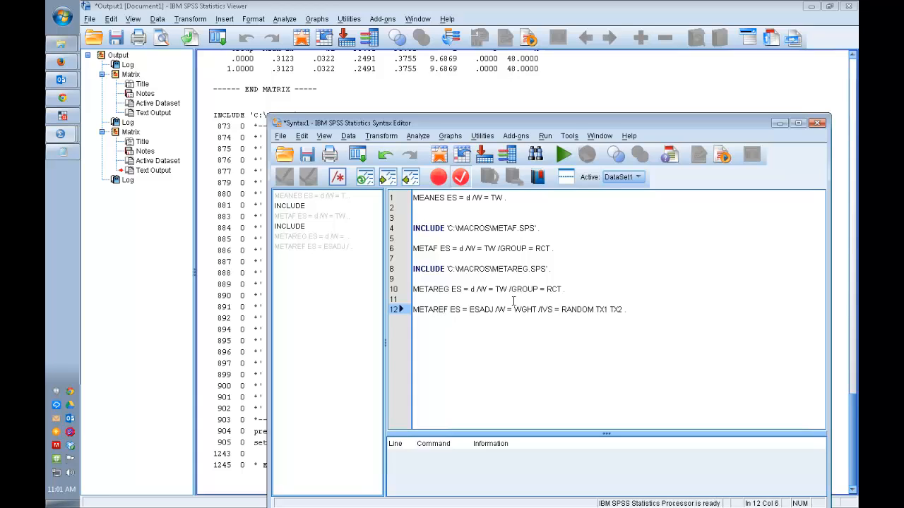
pyautogui.write('G')
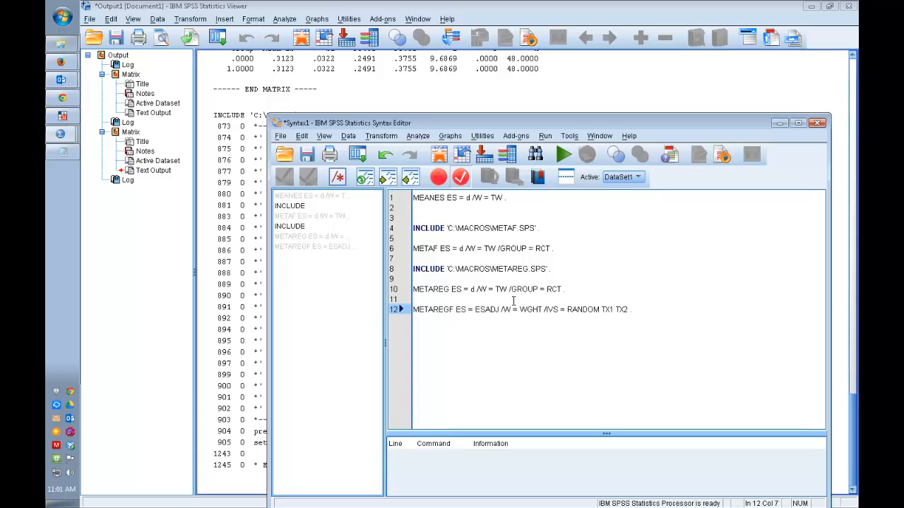
pyautogui.press('Delete')
# Step: Edit the line 12 command to read METAREG ES = d /W = TW /IVS = RCT
pyautogui.doubleClick(478, 306)
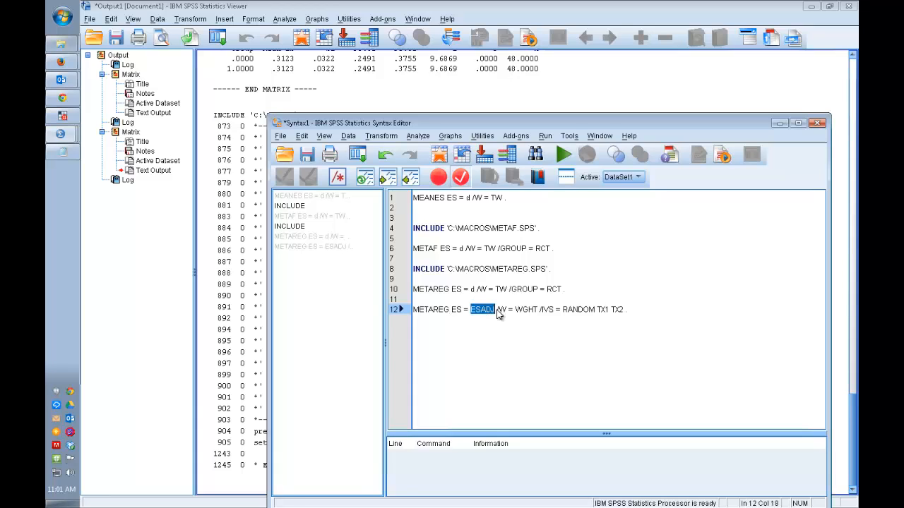
pyautogui.write('d')
pyautogui.doubleClick(516, 311)
pyautogui.write('TW')
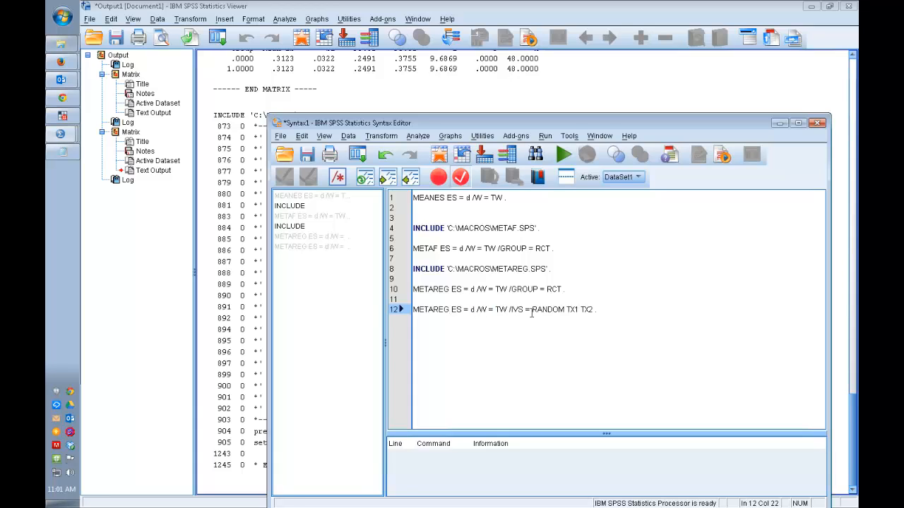
pyautogui.moveTo(531, 310); pyautogui.dragTo(595, 312)
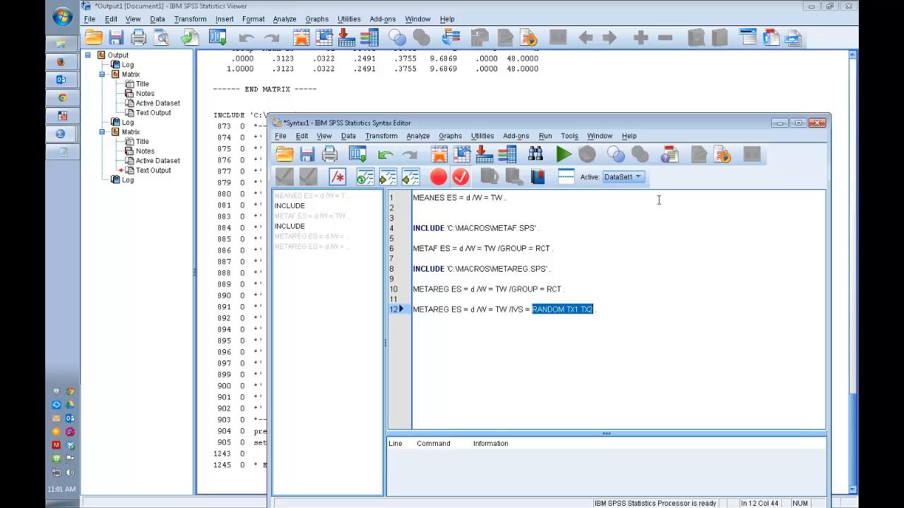
pyautogui.write('R')
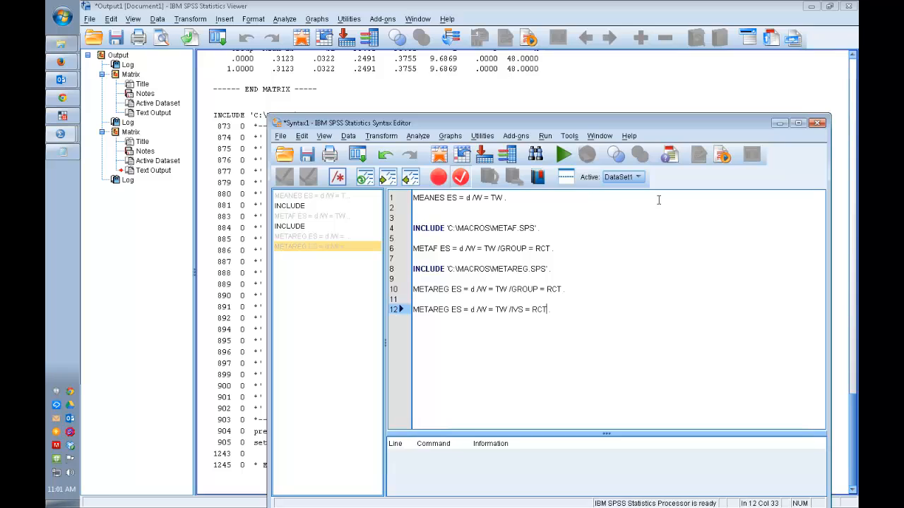
# Step: Dismiss the low-battery notice and delete the METAREG line containing /GROUP = RCT so the /IVS version moves up to line 10
pyautogui.press('Up')
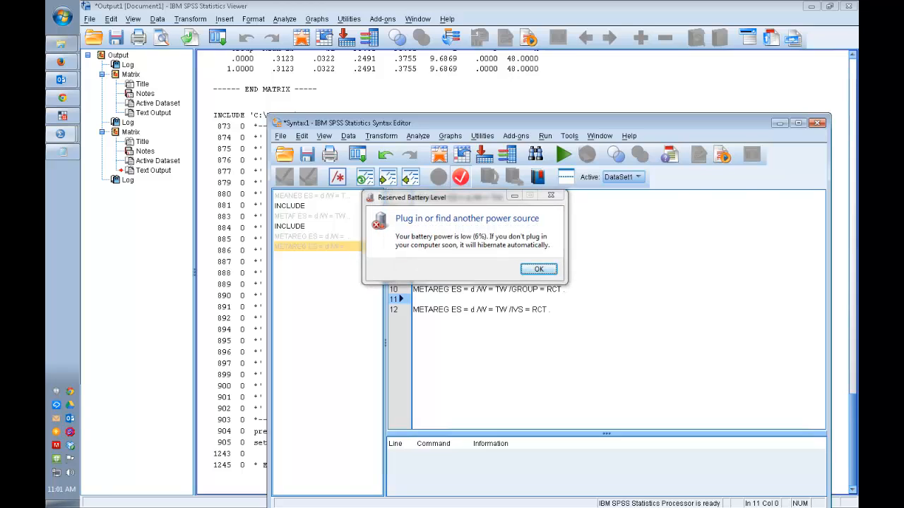
pyautogui.press('Return')
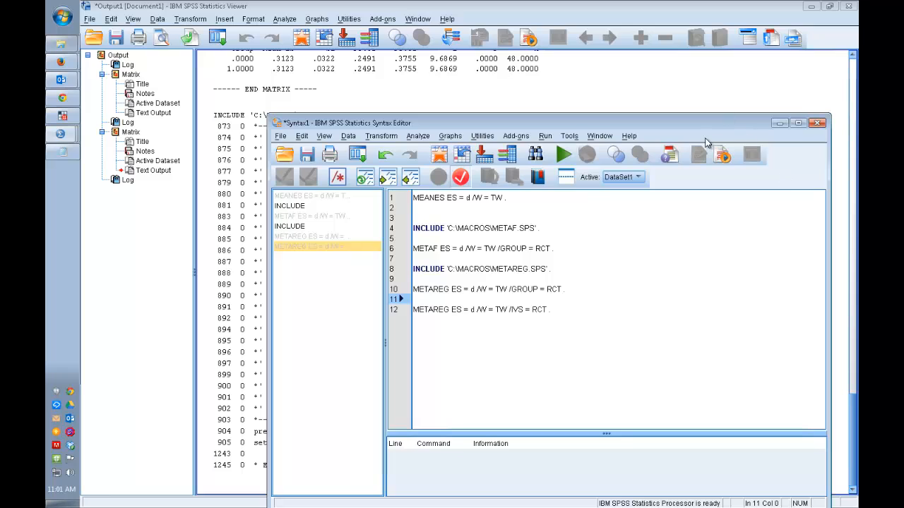
pyautogui.hotkey('ctrl', 'r')
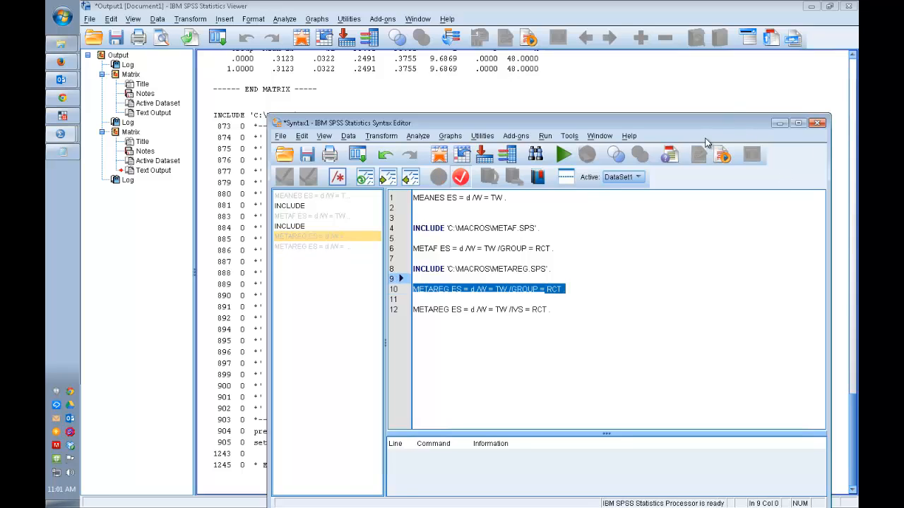
pyautogui.press('Delete')
pyautogui.hotkey('ctrl', 'r')
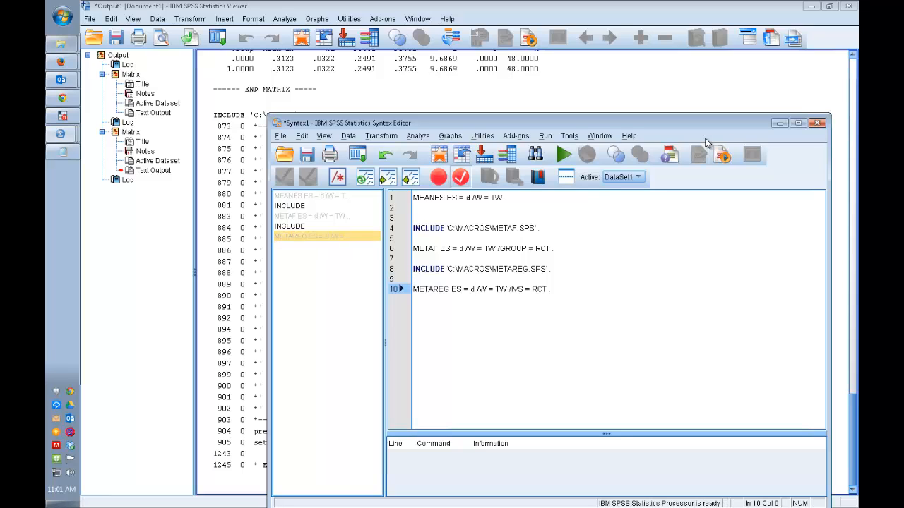
# Step: Try to run only the METAREG ES = d /W = TW /IVS = RCT . line and close the output viewer without saving
pyautogui.hotkey('ctrl', 'shift', 'Right')
pyautogui.hotkey('ctrl', 'shift', 'Right')
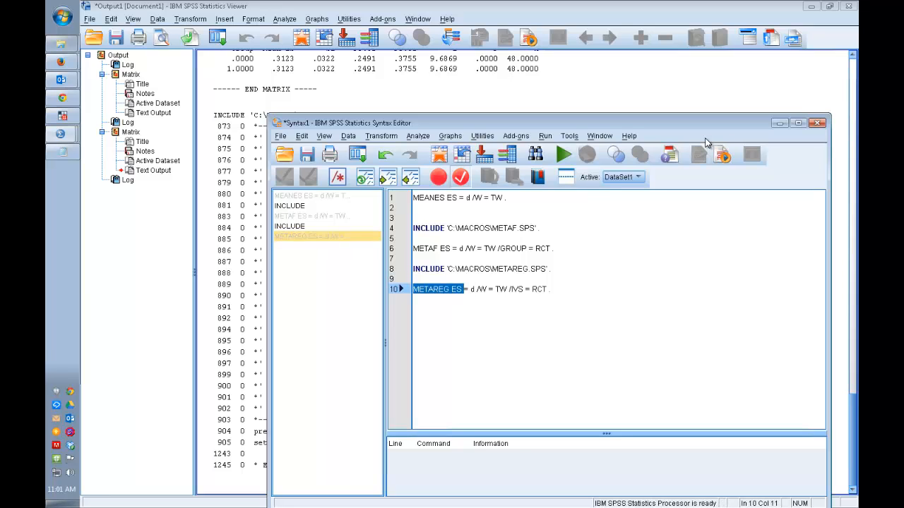
pyautogui.hotkey('shift', 'End')
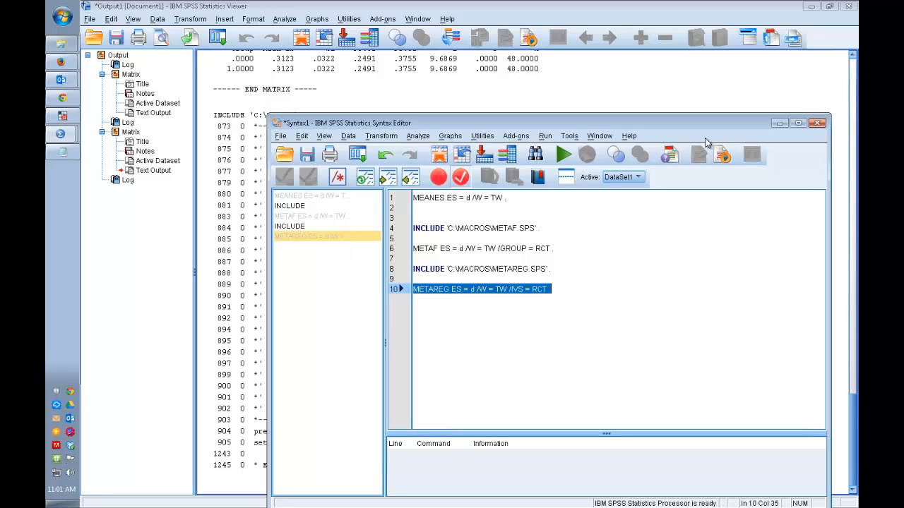
pyautogui.click(564, 155)
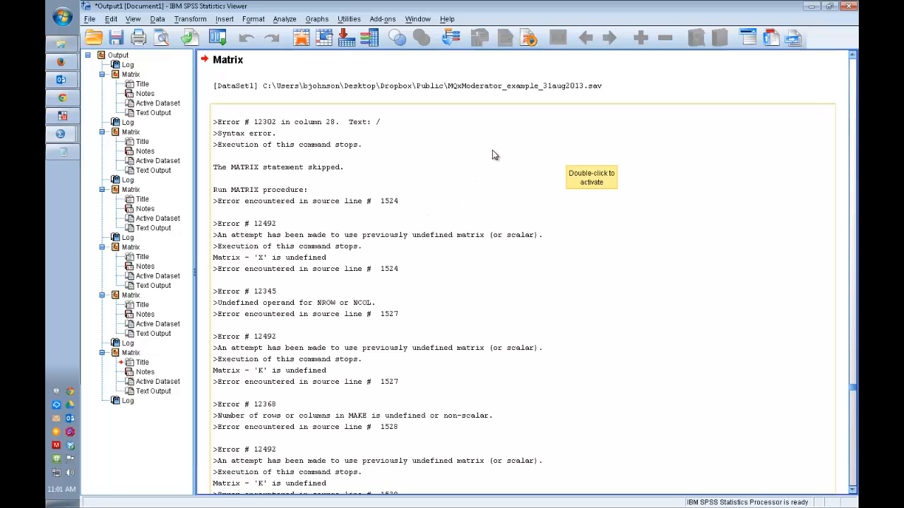
pyautogui.click(850, 6)
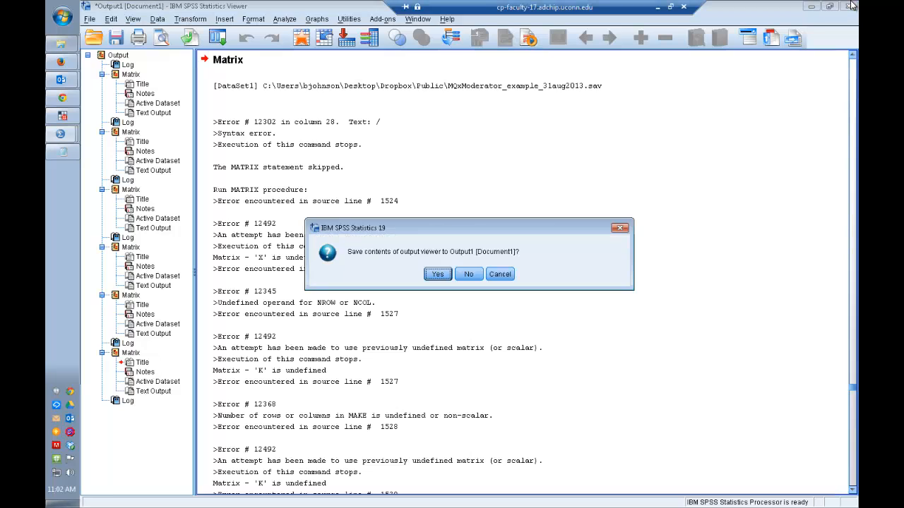
pyautogui.click(467, 274)
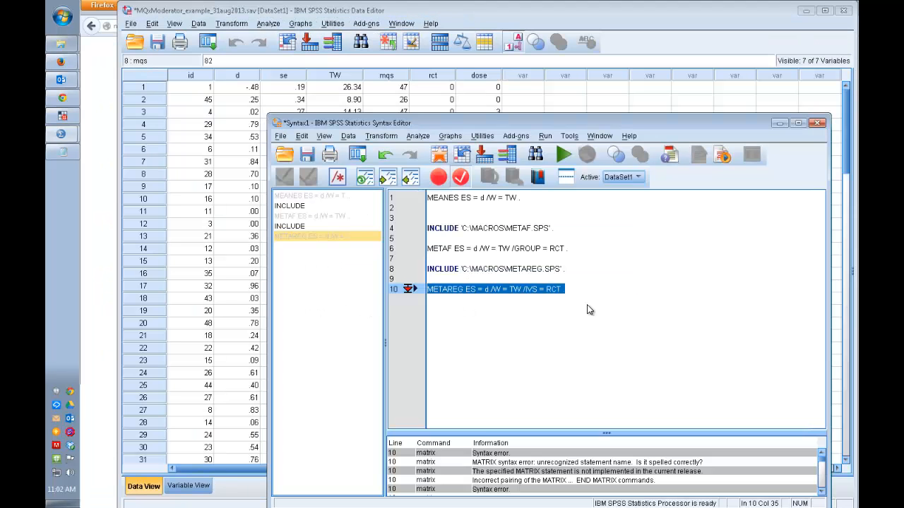
# Step: Save the syntax file to the Desktop under the name Syntax1
pyautogui.click(601, 305)
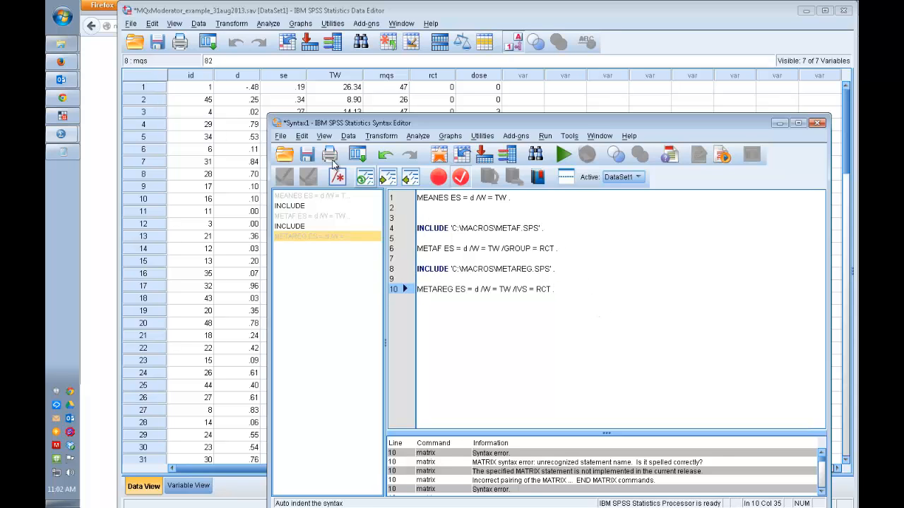
pyautogui.click(307, 155)
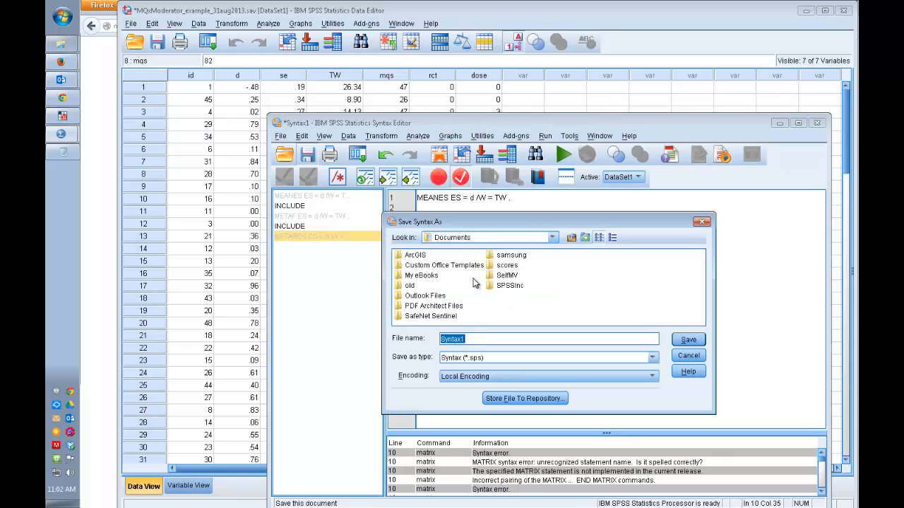
pyautogui.click(553, 238)
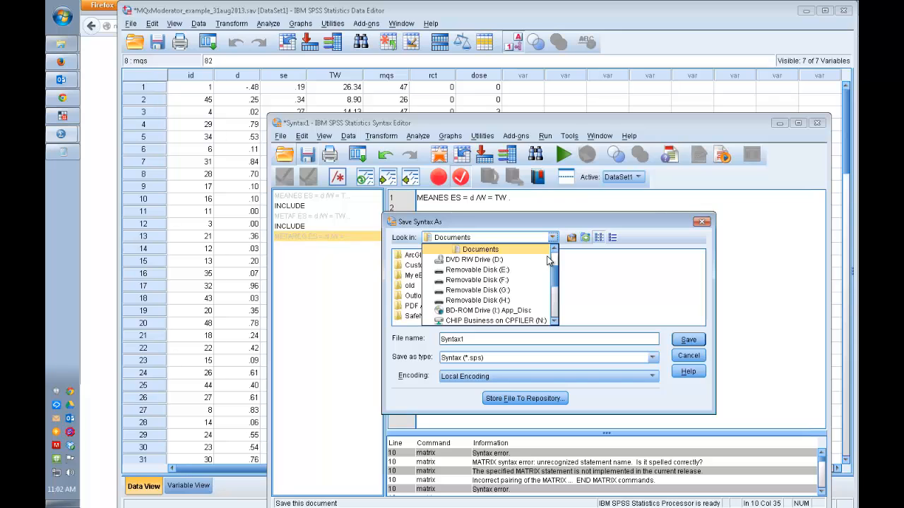
pyautogui.scroll(2, 555, 260)
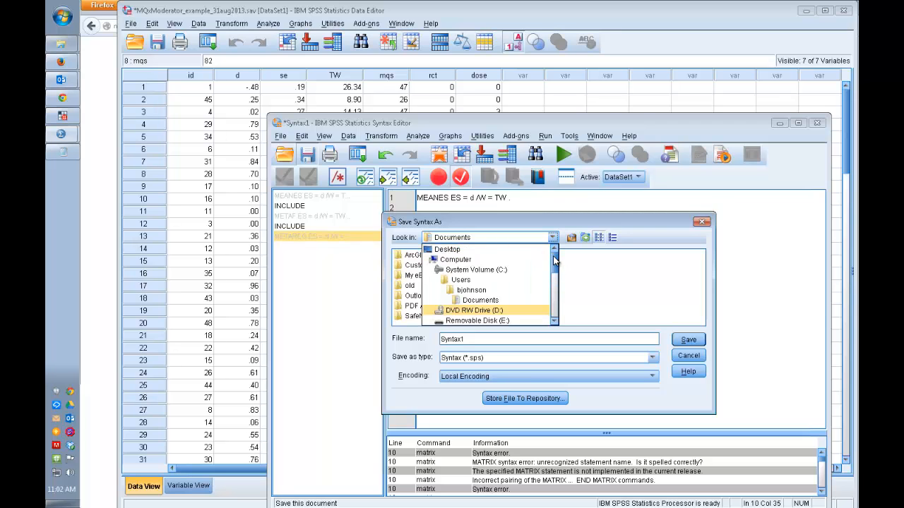
pyautogui.click(480, 250)
pyautogui.click(506, 339)
pyautogui.press('Return')
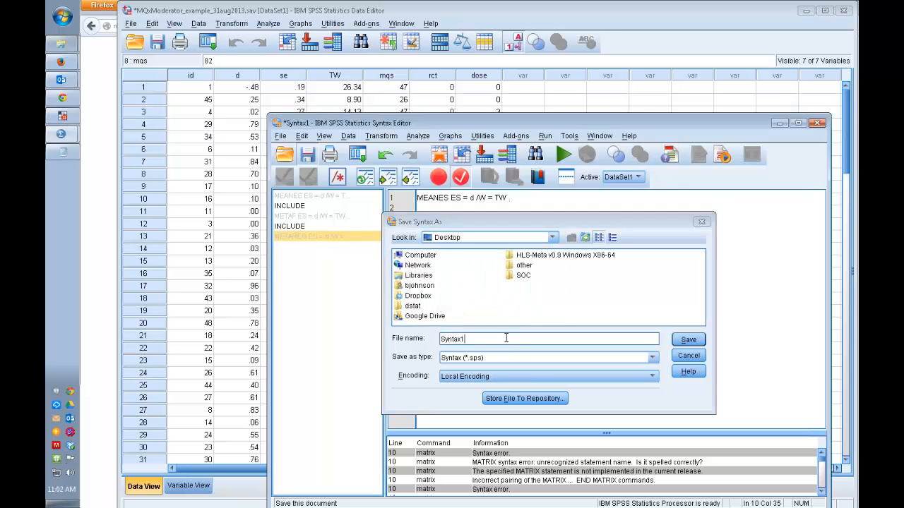
# Step: Close the syntax editor and the data editor, saving the changes to the MQxModerator_example_31aug2013.sav dataset
pyautogui.click(816, 123)
pyautogui.click(845, 13)
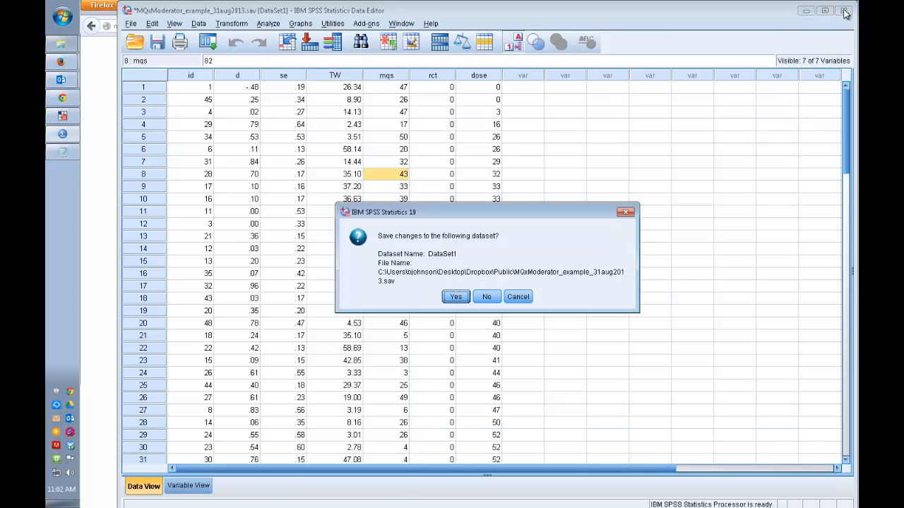
pyautogui.click(456, 297)
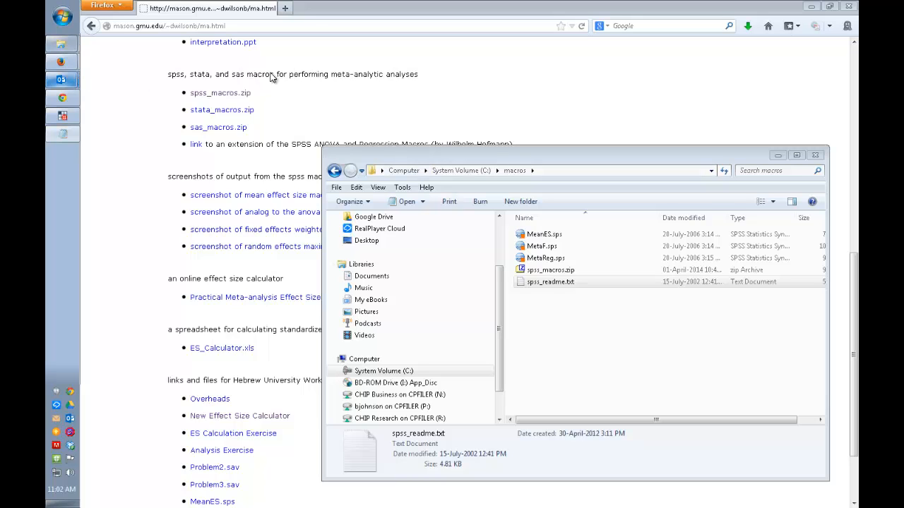
# Step: Minimize the browser and reopen the MQxModerator_example_31aug2013.sav dataset in SPSS from its folder
pyautogui.click(811, 6)
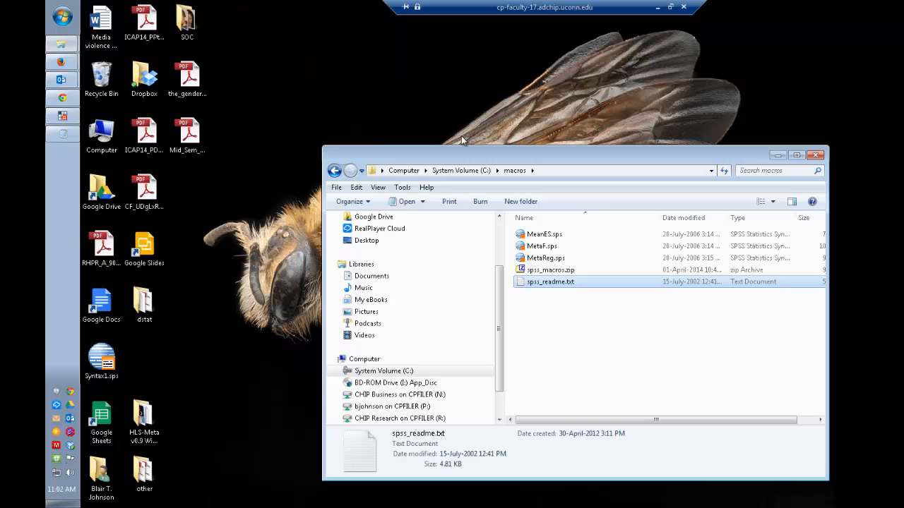
pyautogui.click(70, 46)
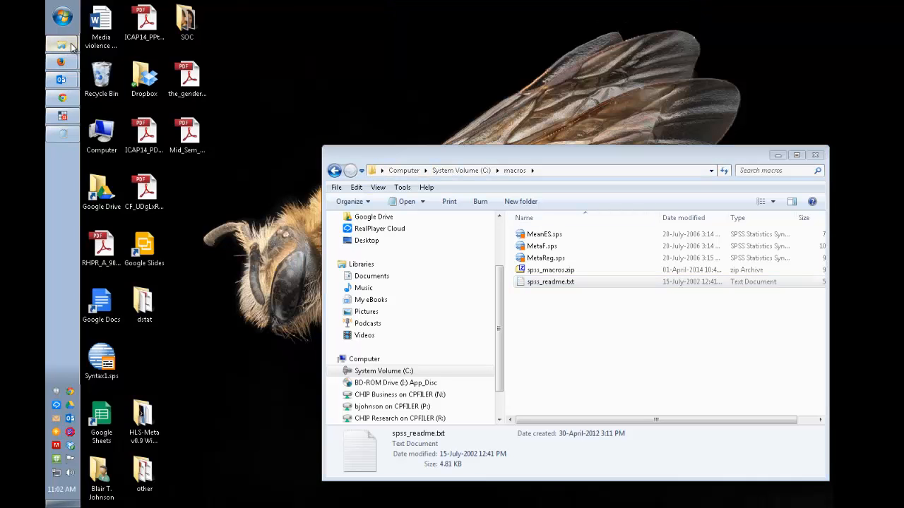
pyautogui.click(113, 52)
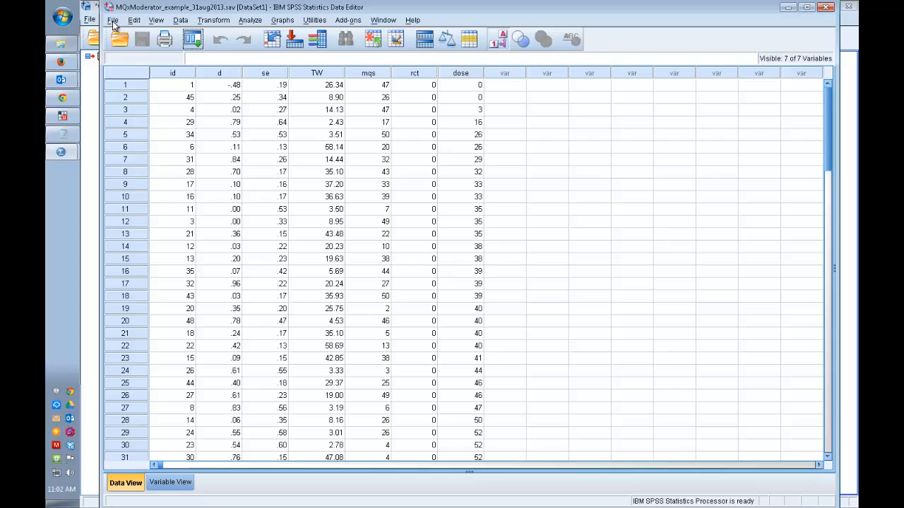
# Step: Open the recently used Syntax1.sps file from the Desktop
pyautogui.click(113, 21)
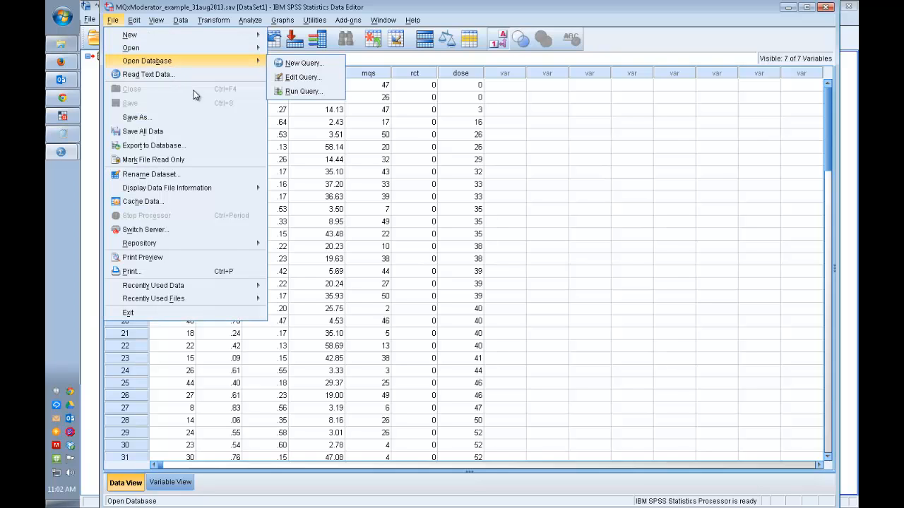
pyautogui.moveTo(256, 300)
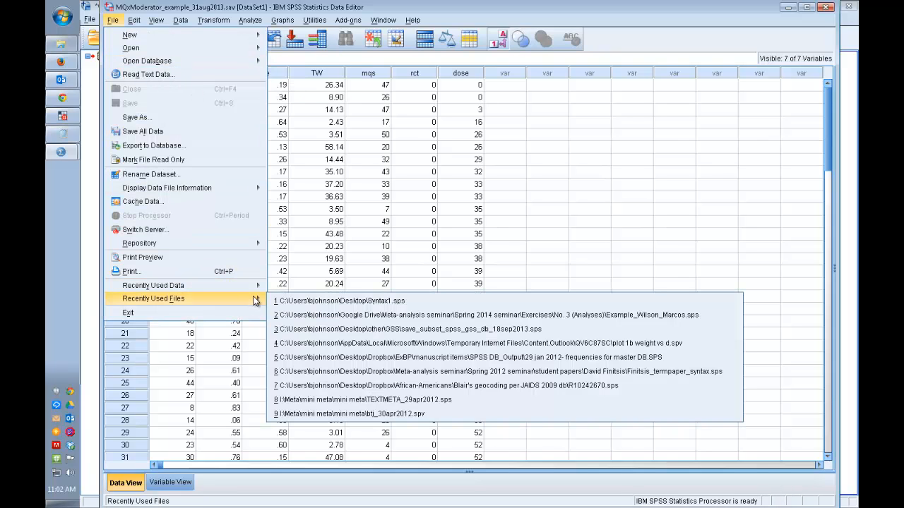
pyautogui.click(348, 302)
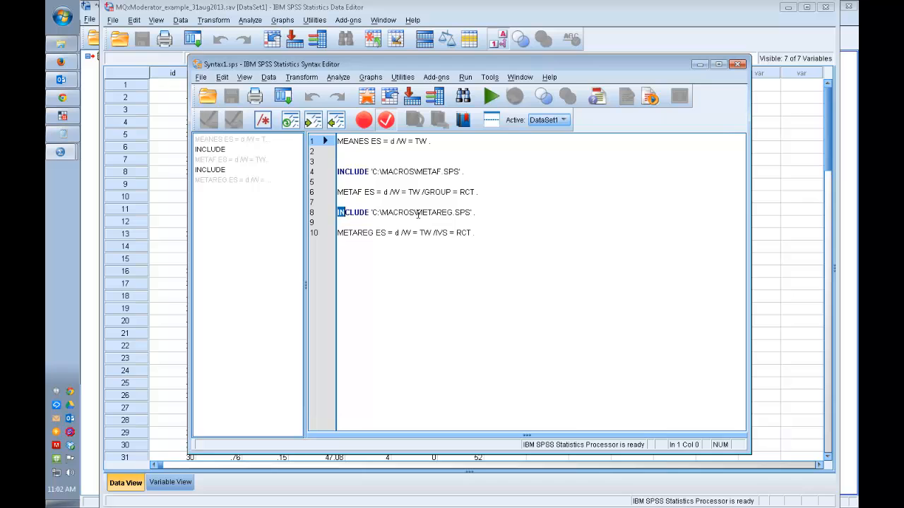
# Step: Run the INCLUDE 'C:\MACROS\METAREG.SPS' . line on its own, followed by only the METAREG ES = d /W = TW /IVS = RCT . line
pyautogui.moveTo(338, 212); pyautogui.dragTo(477, 220)
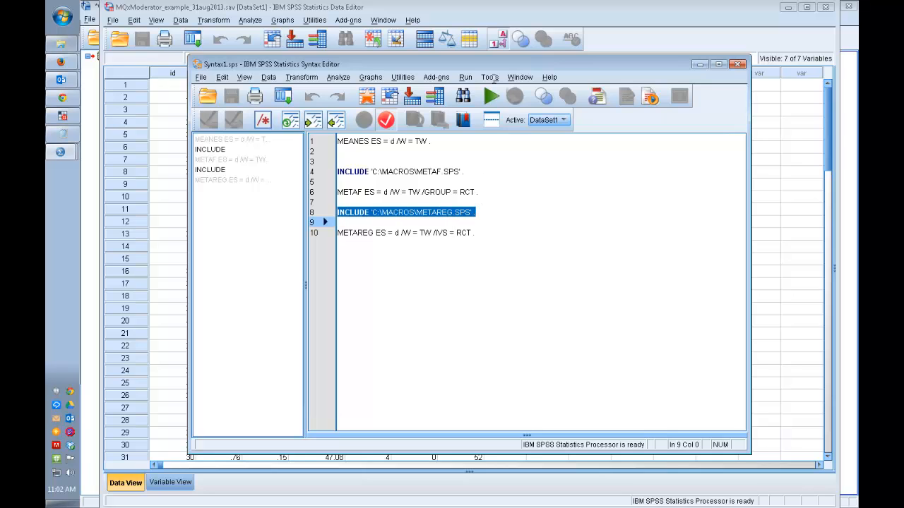
pyautogui.click(490, 96)
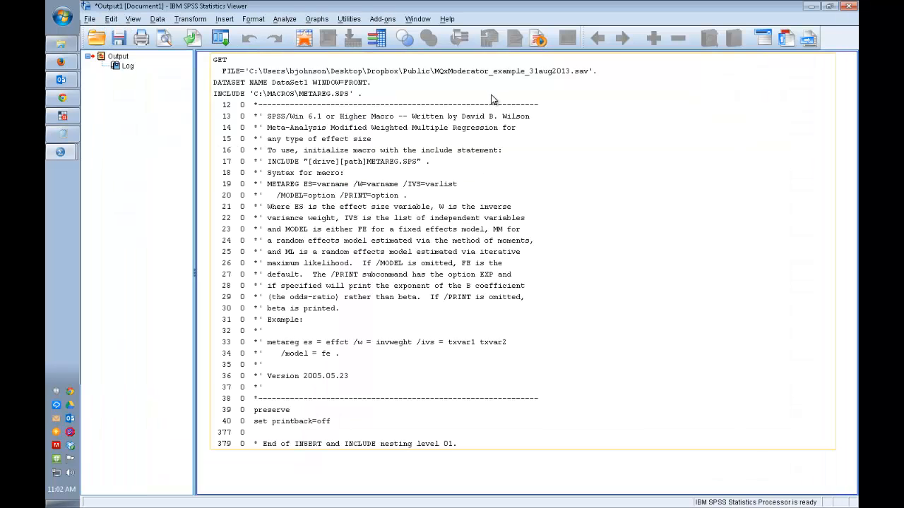
pyautogui.hotkey('alt', 'Tab')
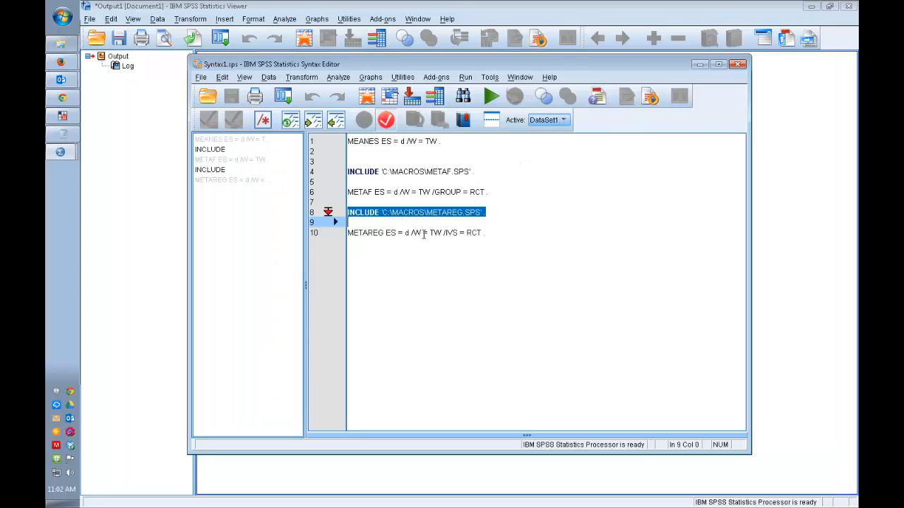
pyautogui.moveTo(495, 234); pyautogui.dragTo(342, 226)
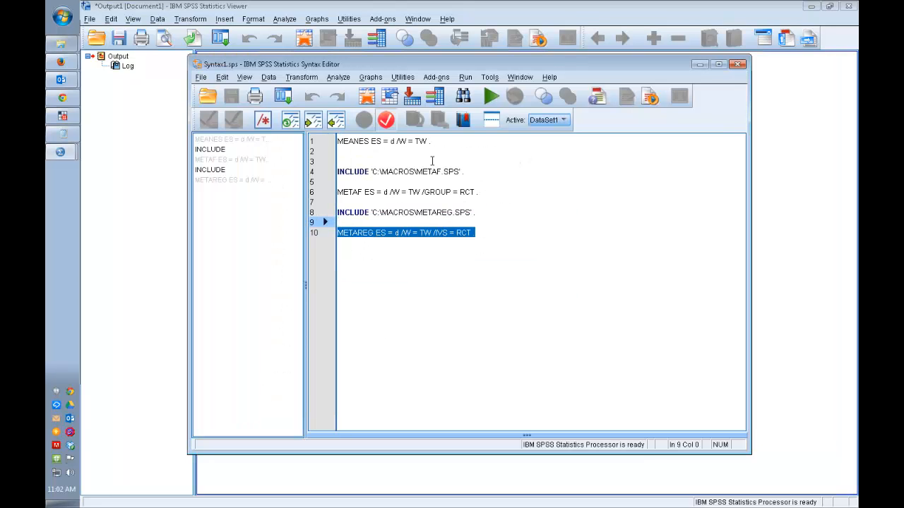
pyautogui.click(490, 97)
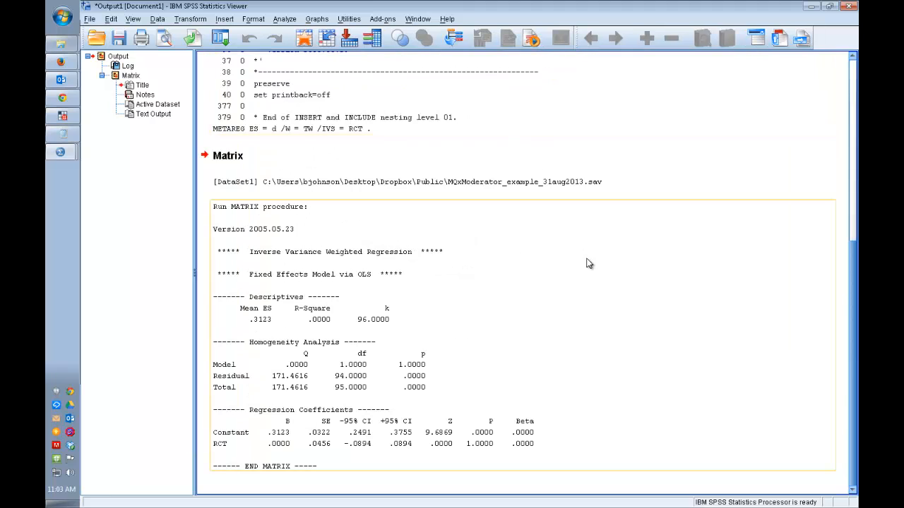
# Step: Examine the Model row of the homogeneity analysis and the RCT coefficient row in the METAREG output
pyautogui.click(309, 366)
pyautogui.doubleClick(308, 366)
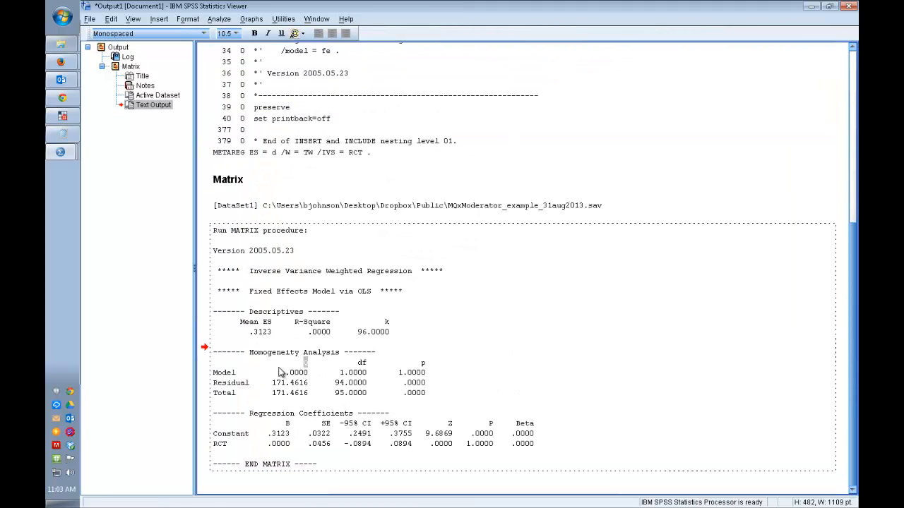
pyautogui.moveTo(297, 372); pyautogui.dragTo(439, 374)
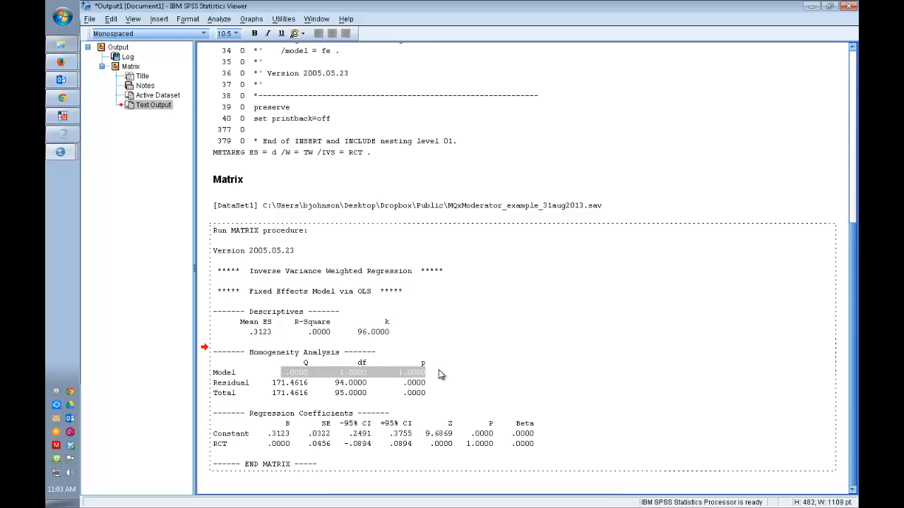
pyautogui.click(439, 372)
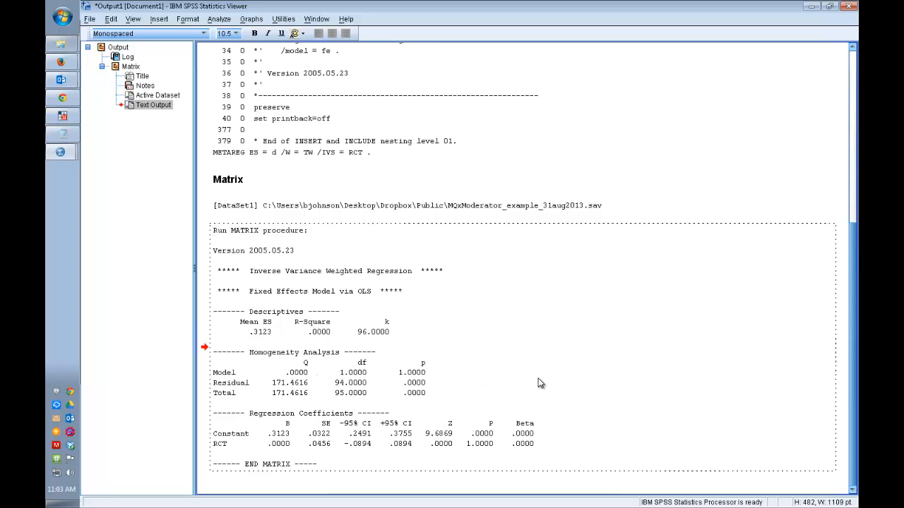
pyautogui.tripleClick(535, 443)
pyautogui.click(553, 436)
# Step: Add the line METAREG ES = d /W = TW /IVS = DOSE . below the RCT line in Syntax1.sps
pyautogui.click(60, 135)
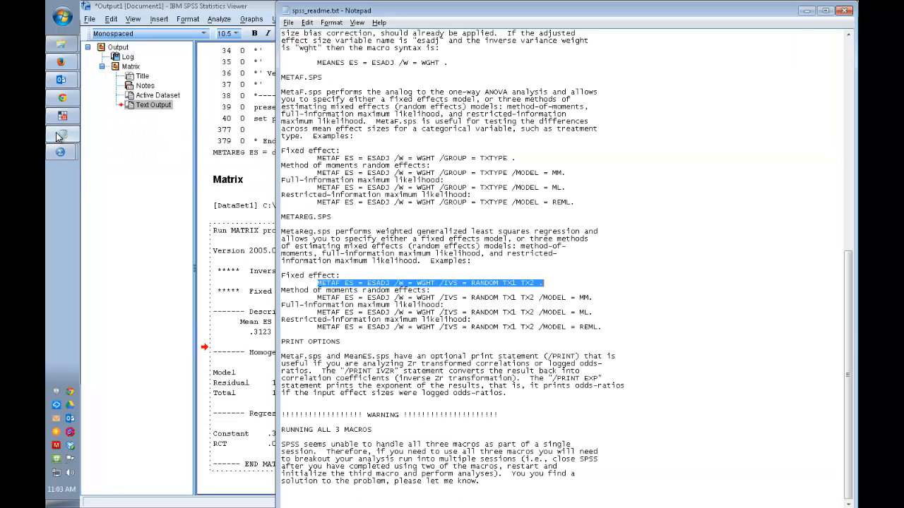
pyautogui.click(60, 136)
pyautogui.click(60, 151)
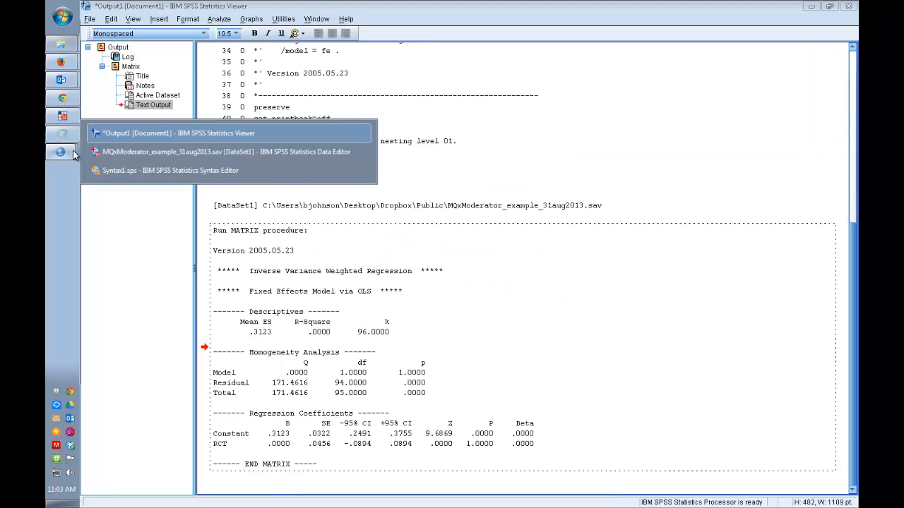
pyautogui.click(134, 174)
pyautogui.moveTo(504, 237); pyautogui.dragTo(300, 233)
pyautogui.hotkey('ctrl', 'c')
pyautogui.click(530, 298)
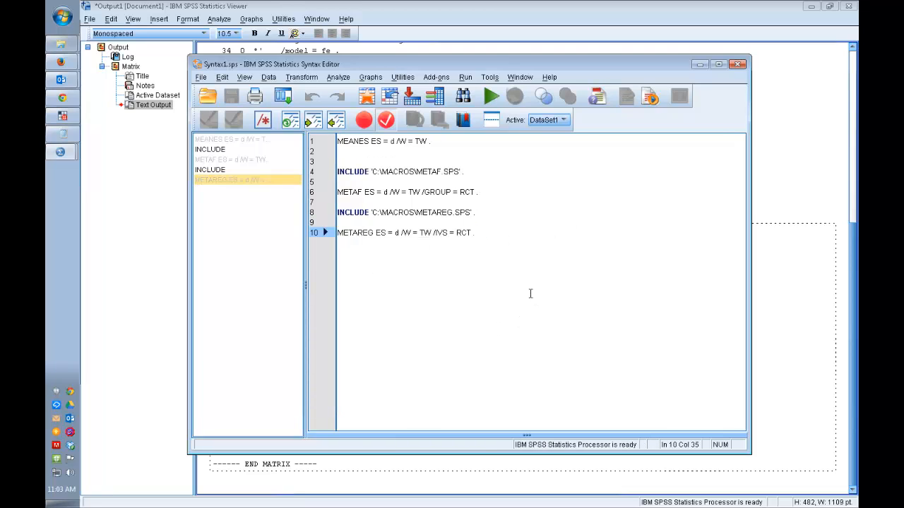
pyautogui.press('Return')
pyautogui.hotkey('ctrl', 'v')
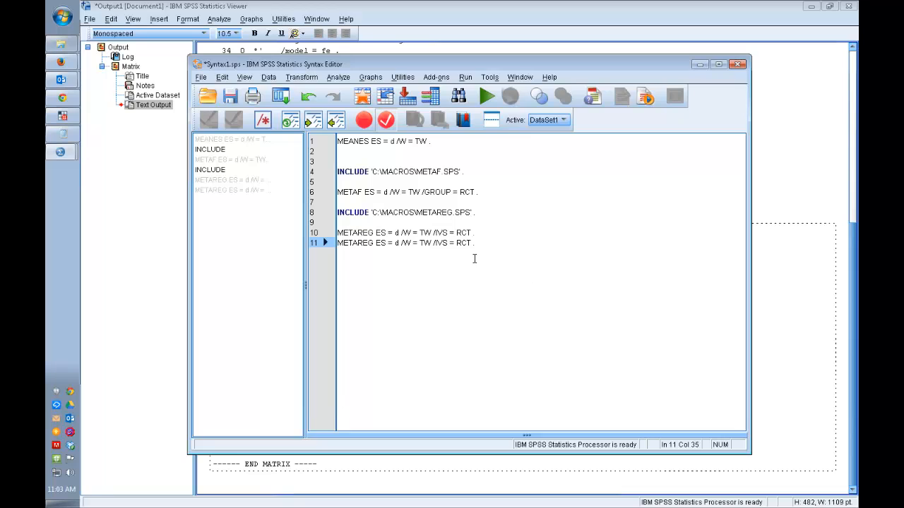
pyautogui.doubleClick(467, 243)
pyautogui.write('DOSE')
# Step: Run only the METAREG ES = d /W = TW /IVS = DOSE . line
pyautogui.press('Up')
pyautogui.press('Home')
pyautogui.hotkey('shift', 'Down')
pyautogui.press('Down')
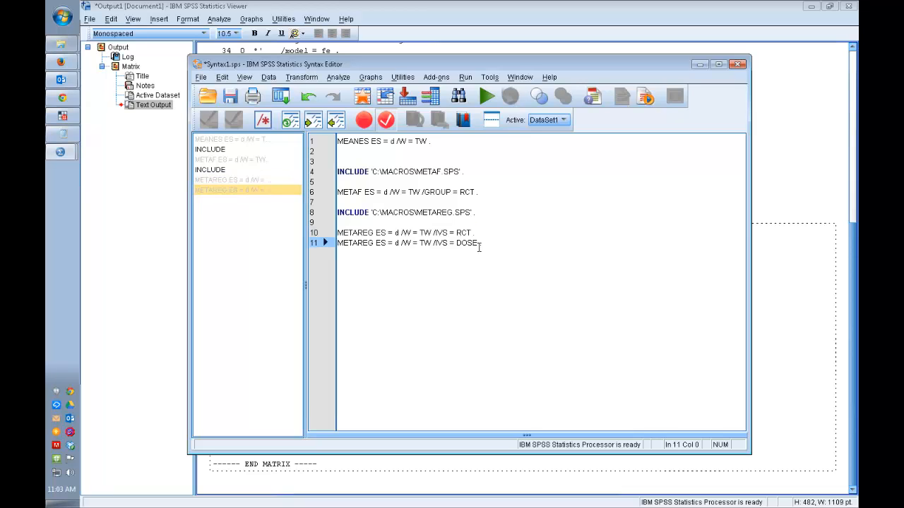
pyautogui.hotkey('shift', 'End')
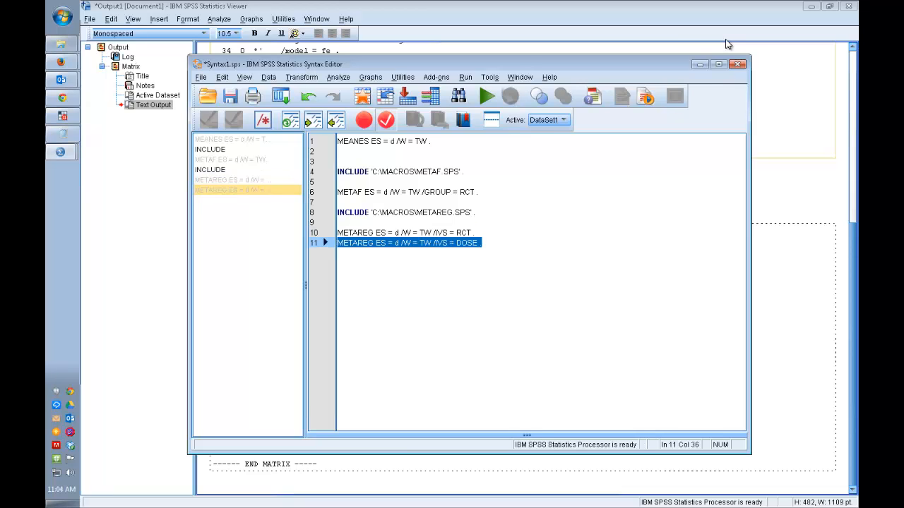
pyautogui.click(486, 96)
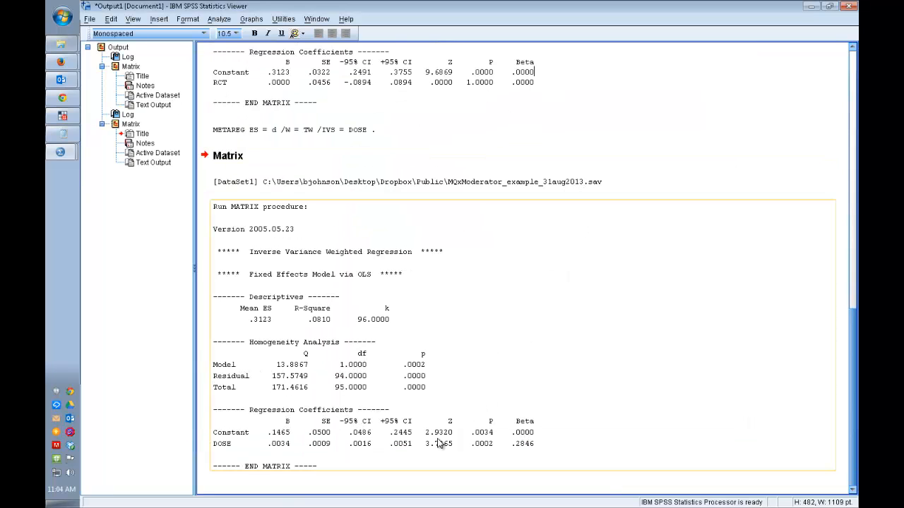
# Step: Examine the model Q, the DOSE coefficient and its p value, and the residual homogeneity row in the DOSE regression output
pyautogui.doubleClick(280, 447)
pyautogui.doubleClick(290, 373)
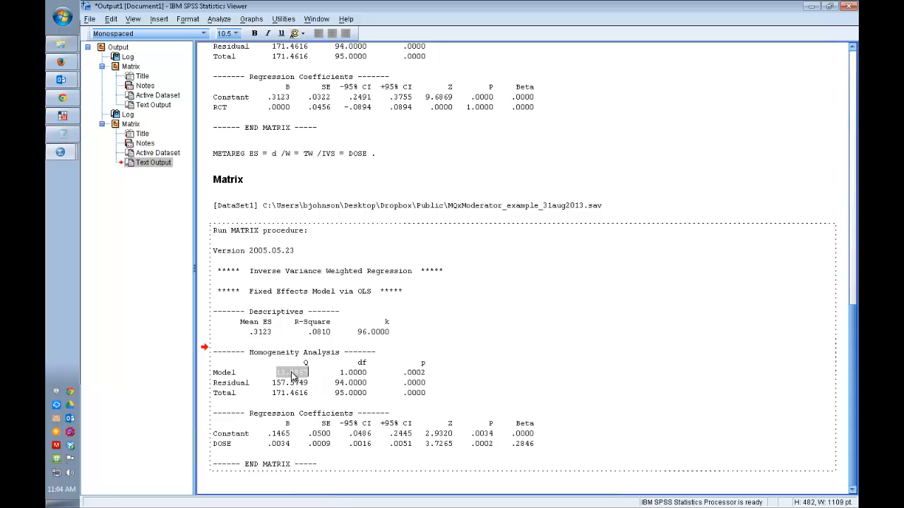
pyautogui.click(362, 372)
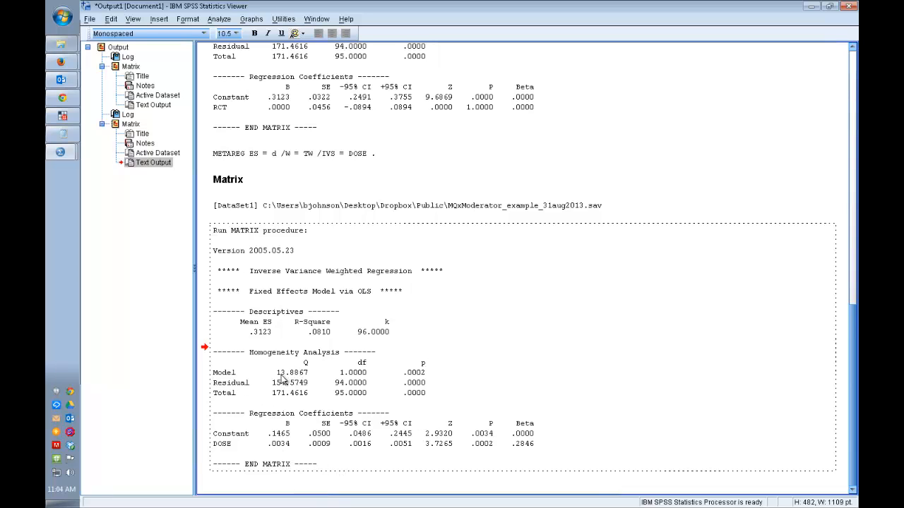
pyautogui.click(477, 444)
pyautogui.moveTo(468, 444); pyautogui.dragTo(491, 444)
pyautogui.click(501, 446)
pyautogui.moveTo(293, 443); pyautogui.dragTo(205, 445)
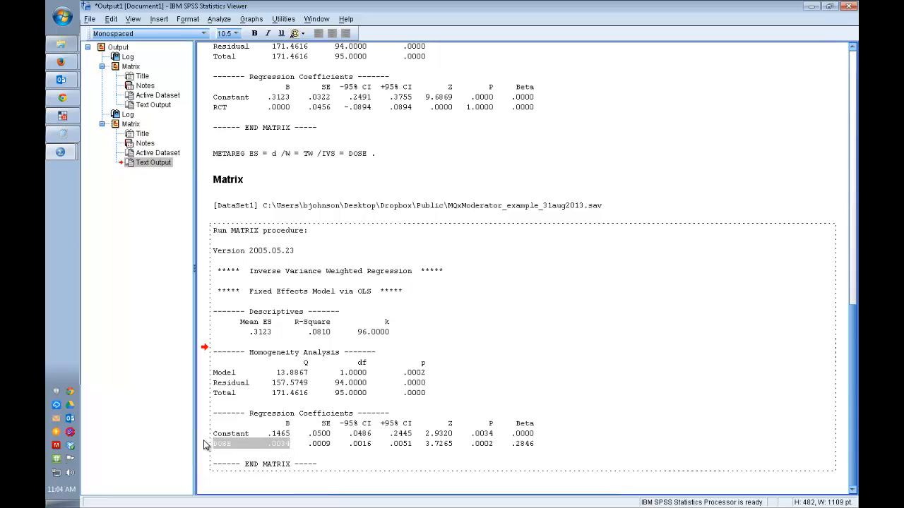
pyautogui.click(473, 462)
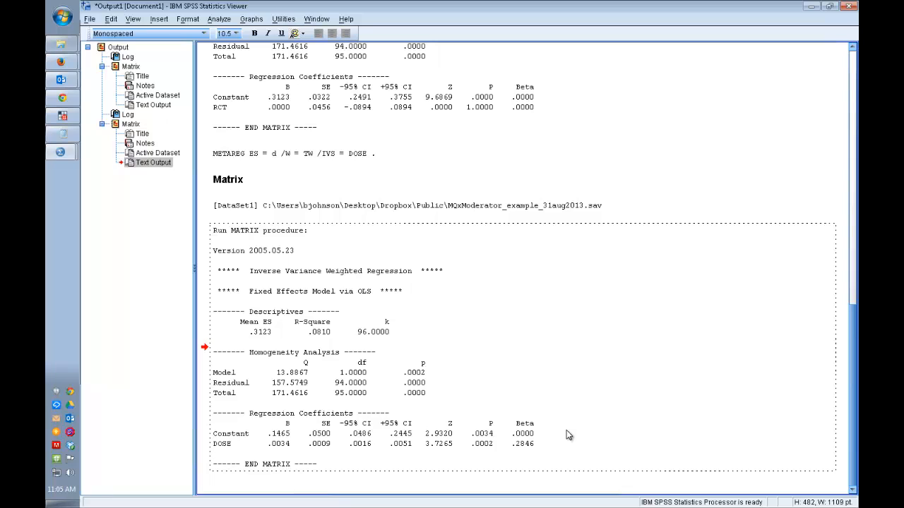
pyautogui.doubleClick(416, 384)
pyautogui.click(421, 383)
pyautogui.moveTo(426, 384); pyautogui.dragTo(191, 384)
pyautogui.click(437, 373)
# Step: Add the line METAREG ES = d /W = TW /IVS = DOSE MQS . at the end of Syntax1.sps and run only that line
pyautogui.click(61, 134)
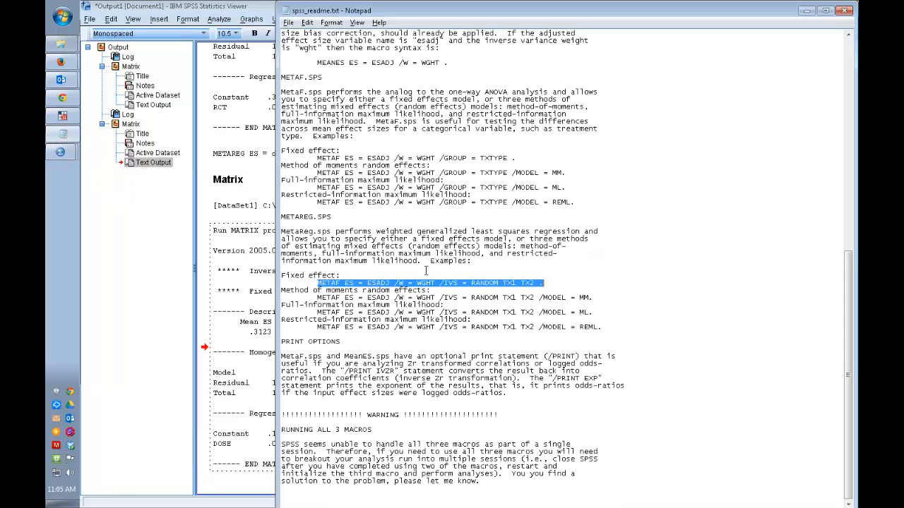
pyautogui.moveTo(61, 152)
pyautogui.click(198, 168)
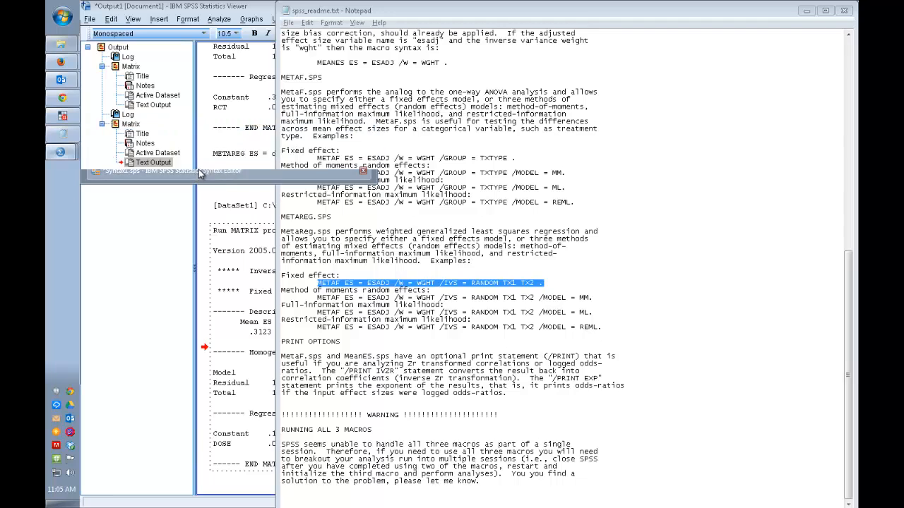
pyautogui.click(482, 243)
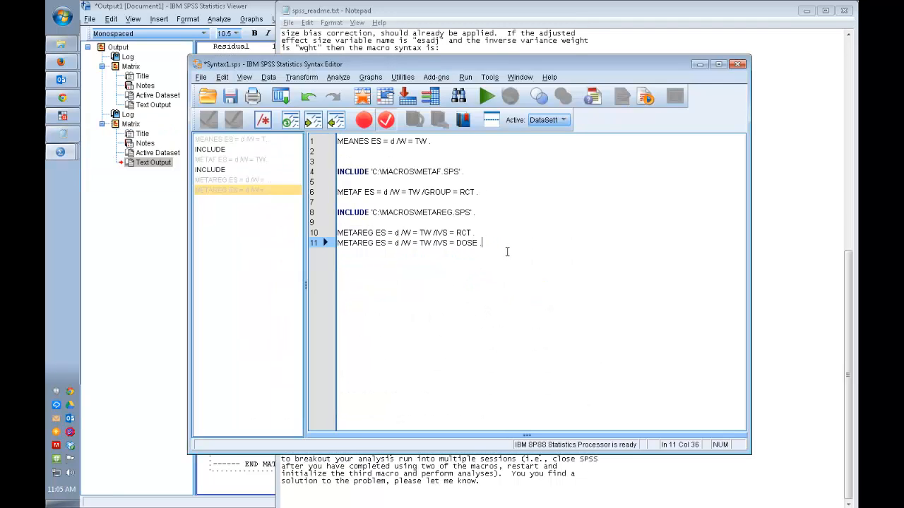
pyautogui.press('Return')
pyautogui.write('METAREG ES = d /W = TW /VS = RCT .')
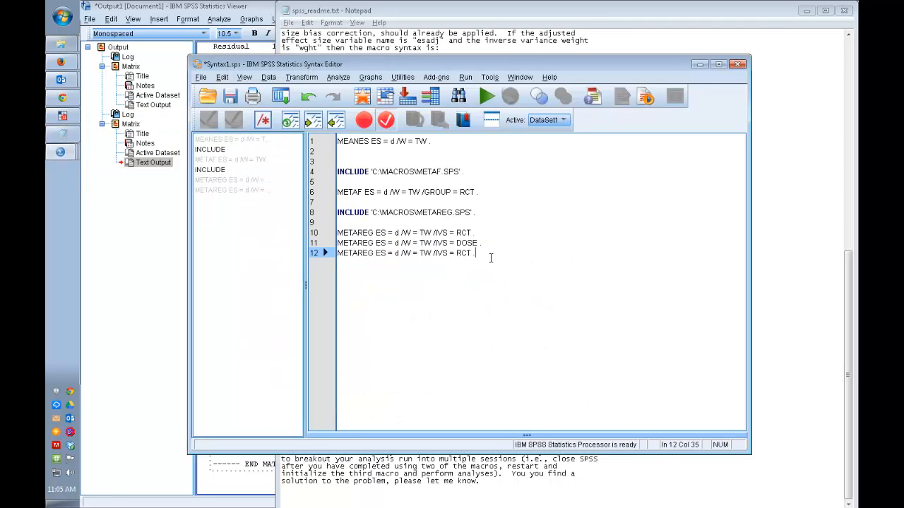
pyautogui.doubleClick(466, 253)
pyautogui.write('DOSE')
pyautogui.press('Delete')
pyautogui.press('Delete')
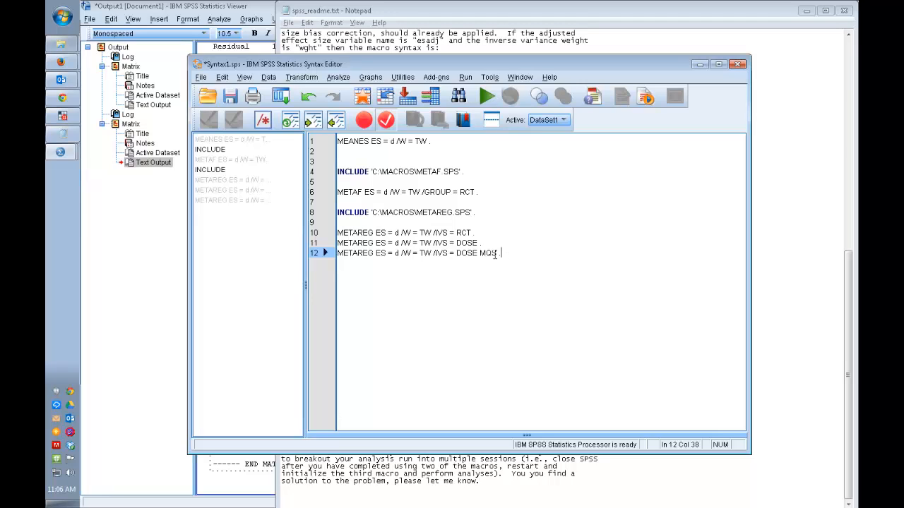
pyautogui.moveTo(496, 253); pyautogui.dragTo(337, 253)
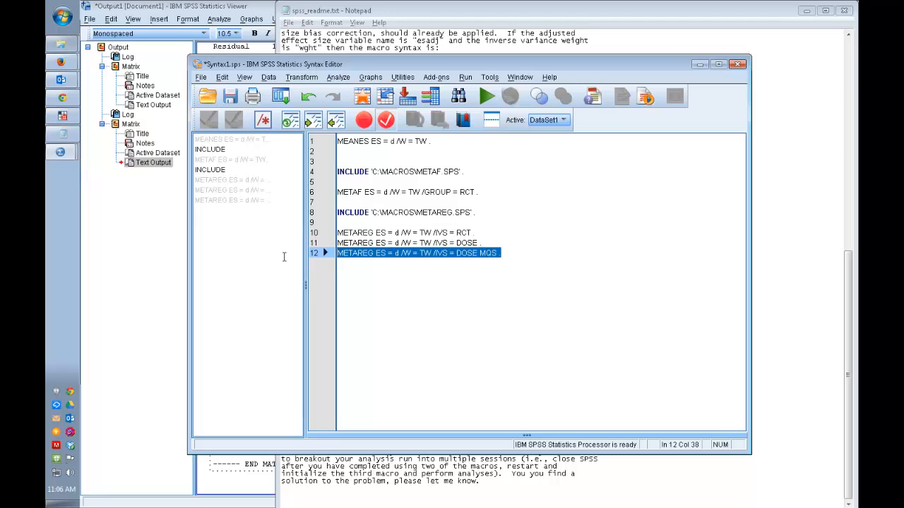
pyautogui.click(486, 97)
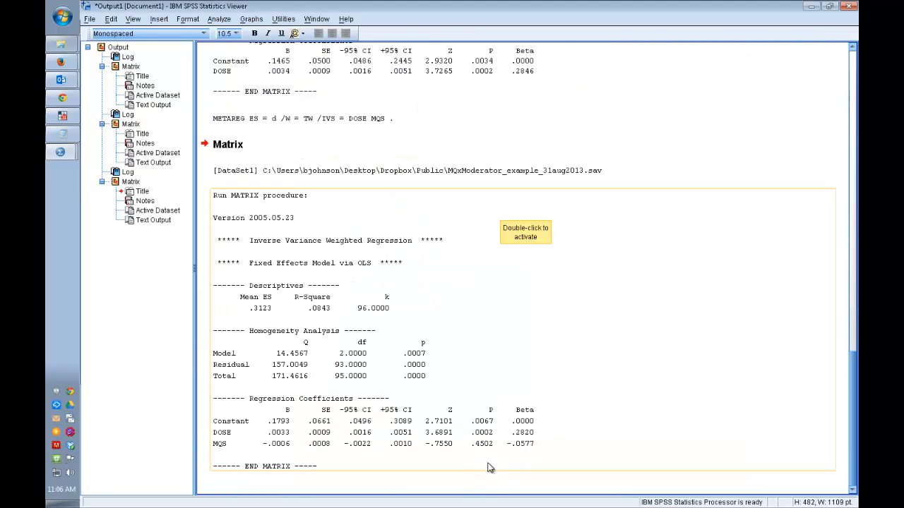
# Step: Examine the regression coefficients for DOSE and MQS in the newest METAREG output
pyautogui.click(372, 452)
pyautogui.doubleClick(371, 451)
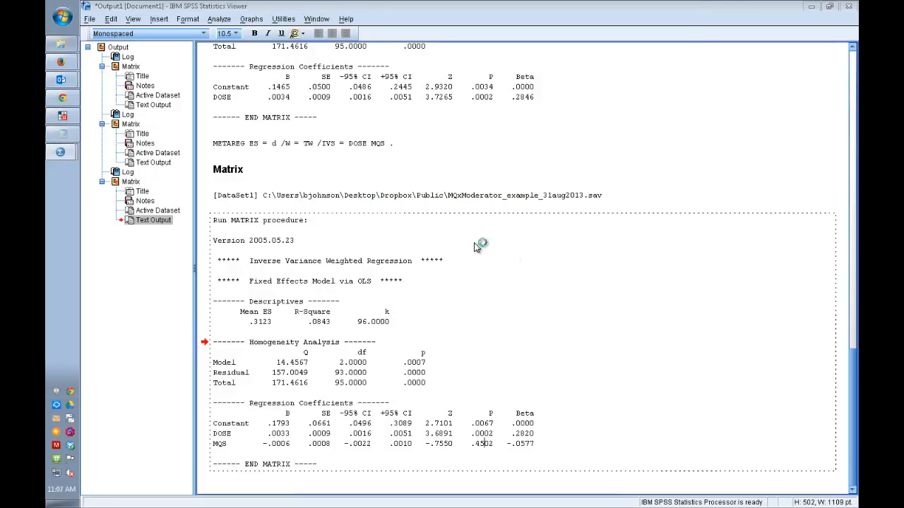
pyautogui.moveTo(475, 247); pyautogui.dragTo(48, 170)
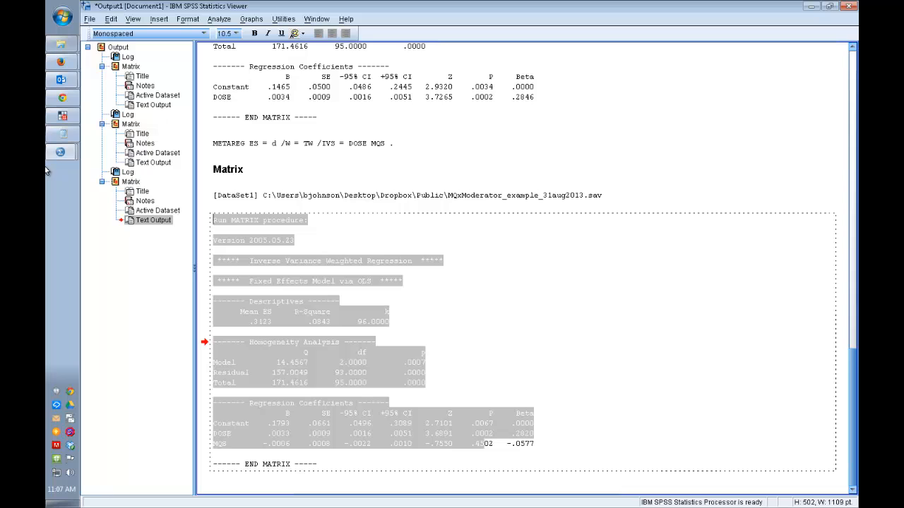
# Step: Copy MODEL = REML. from the restricted-information maximum likelihood example under METAREG.SPS in spss_readme.txt
pyautogui.click(75, 132)
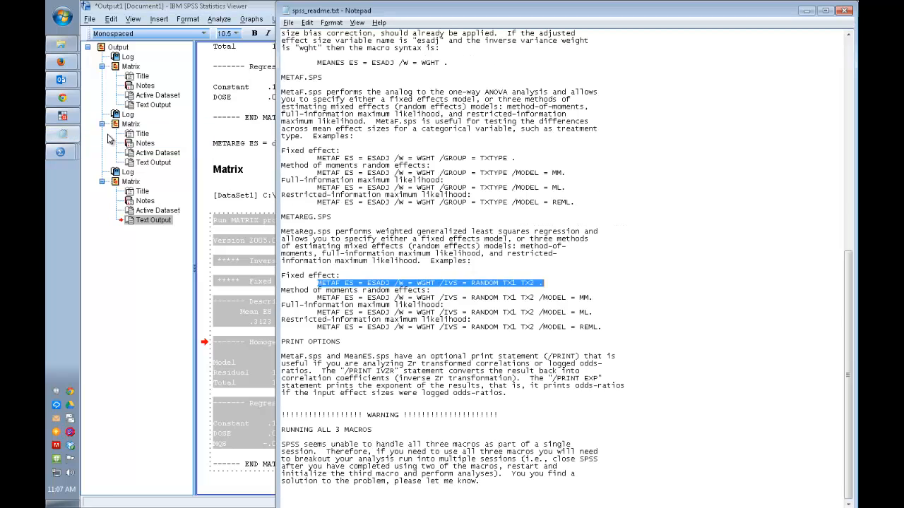
pyautogui.click(441, 282)
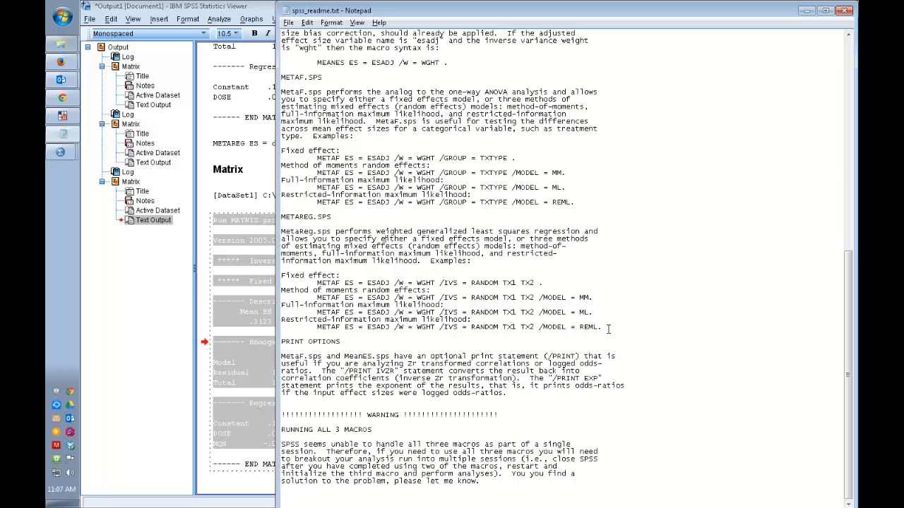
pyautogui.moveTo(605, 327); pyautogui.dragTo(545, 325)
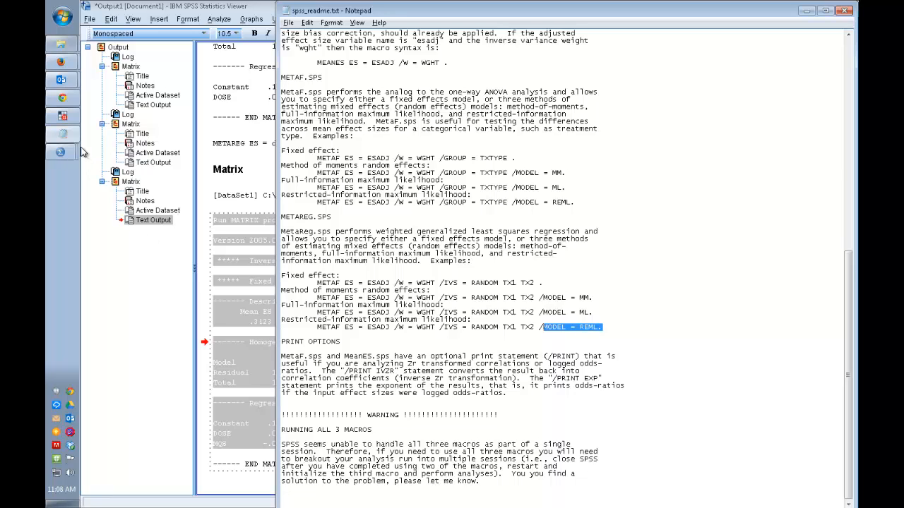
pyautogui.click(63, 135)
# Step: Append MODEL = REML. to the DOSE MQS METAREG line in Syntax1.sps, keeping the line's closing period
pyautogui.click(56, 154)
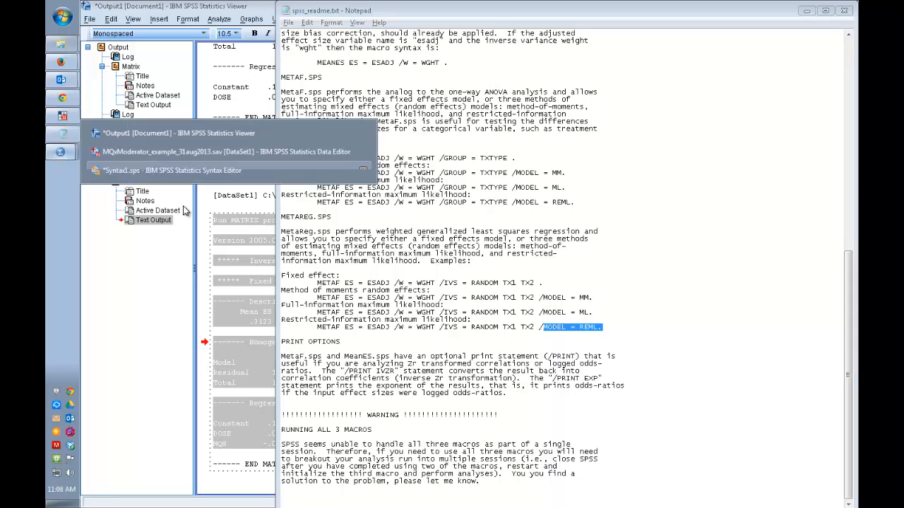
pyautogui.click(175, 171)
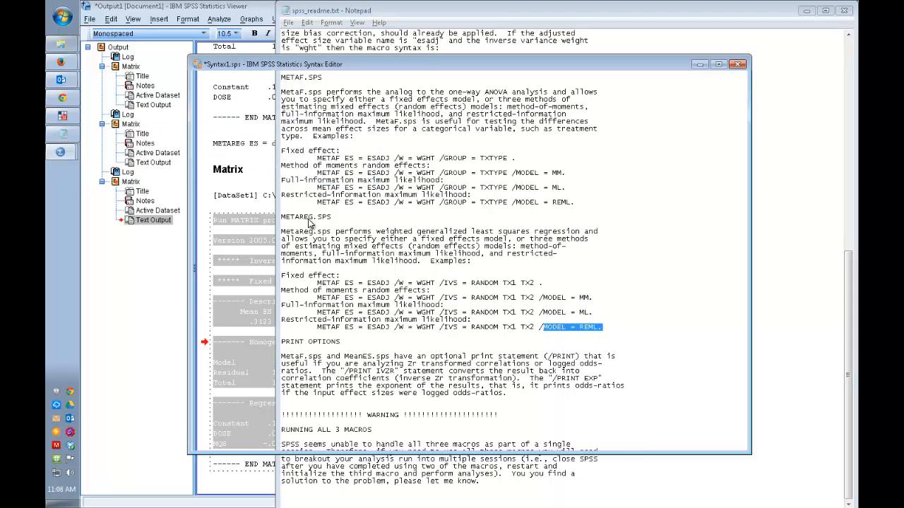
pyautogui.click(515, 262)
pyautogui.click(520, 251)
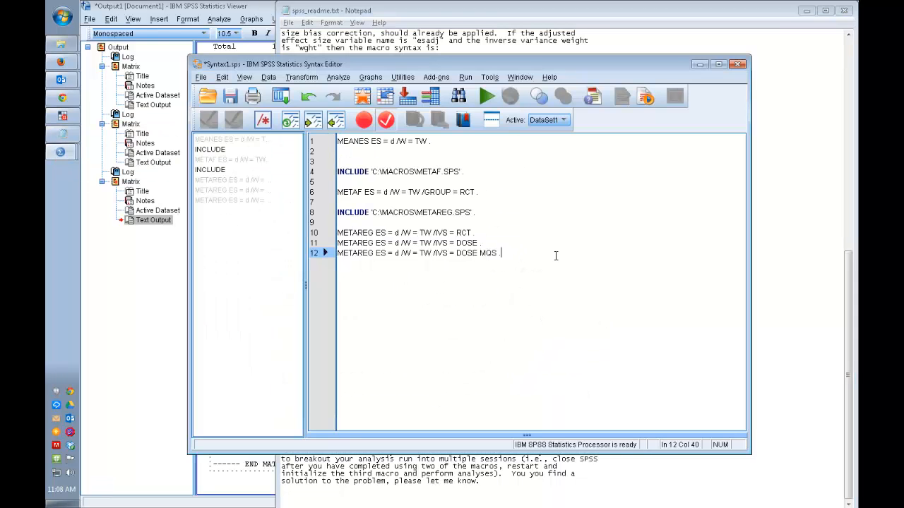
pyautogui.press('BackSpace')
pyautogui.write('MODEL = REML.')
pyautogui.hotkey('ctrl', 'z')
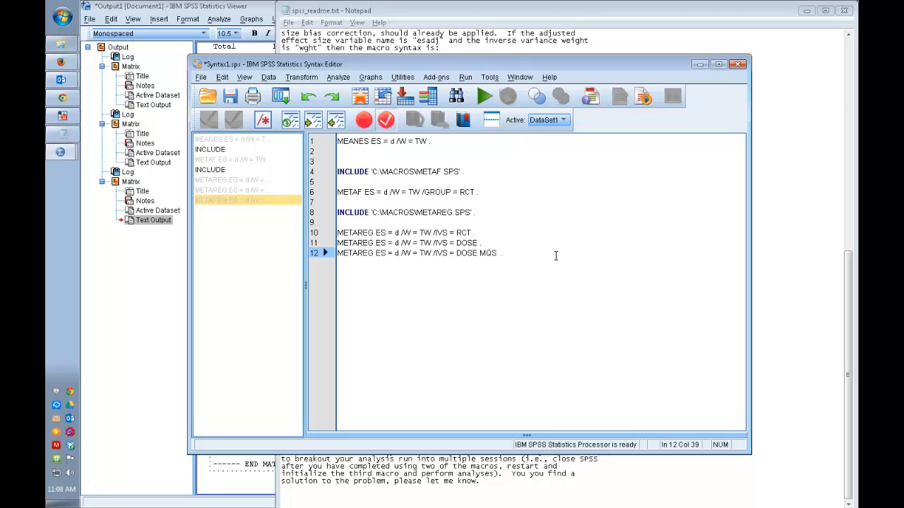
pyautogui.hotkey('ctrl', 'y')
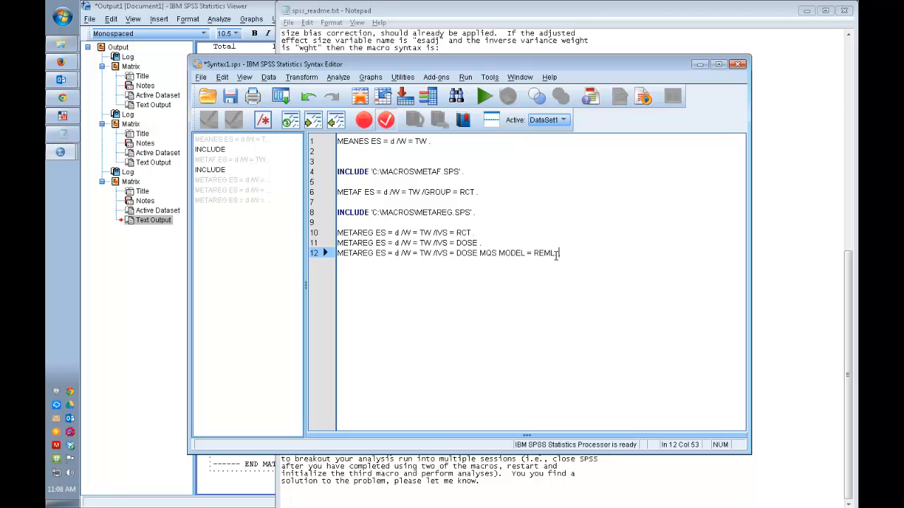
# Step: Insert a slash between MQS and MODEL = REML. in the last METAREG line and run only that line
pyautogui.press('Up')
pyautogui.press('Home')
pyautogui.hotkey('ctrl', 'r')
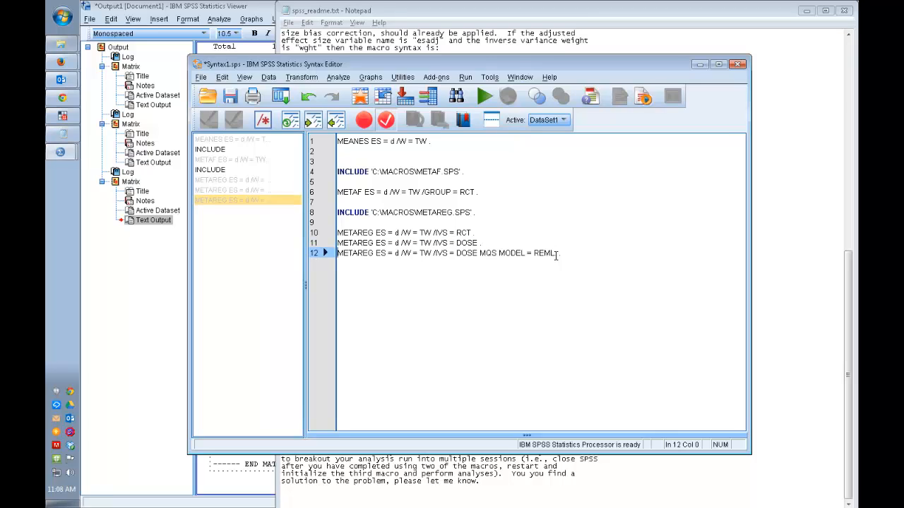
pyautogui.hotkey('shift', 'End')
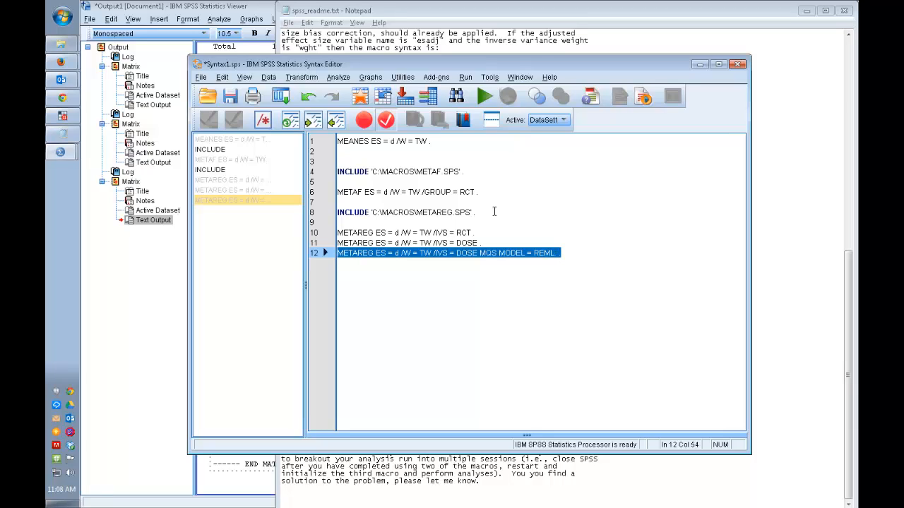
pyautogui.click(499, 253)
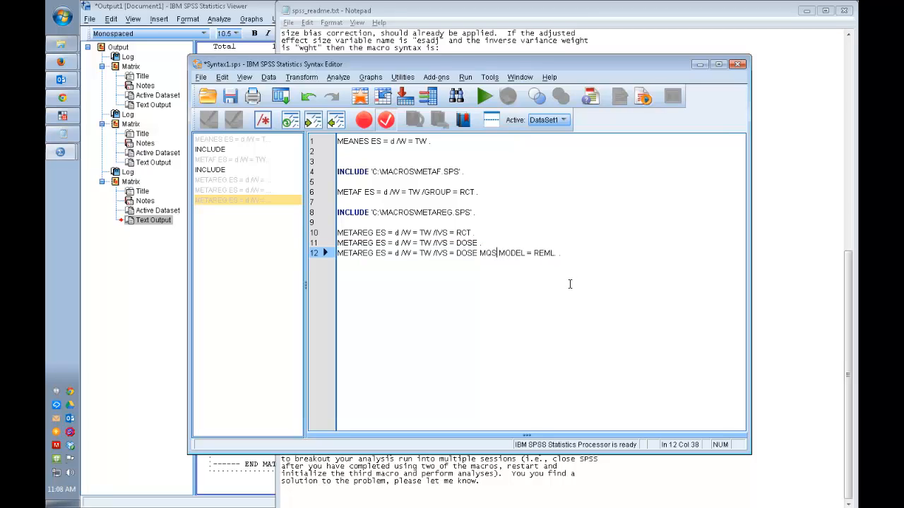
pyautogui.write('/')
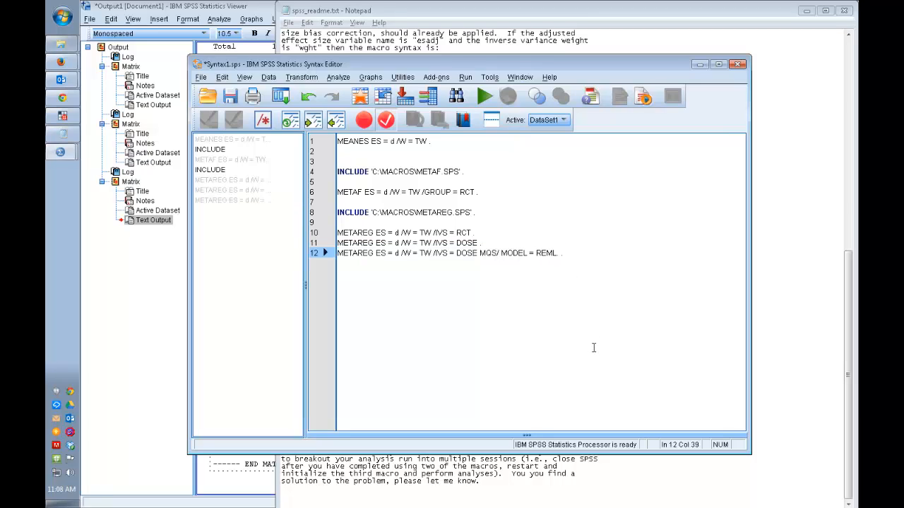
pyautogui.moveTo(562, 253); pyautogui.dragTo(318, 255)
pyautogui.click(484, 96)
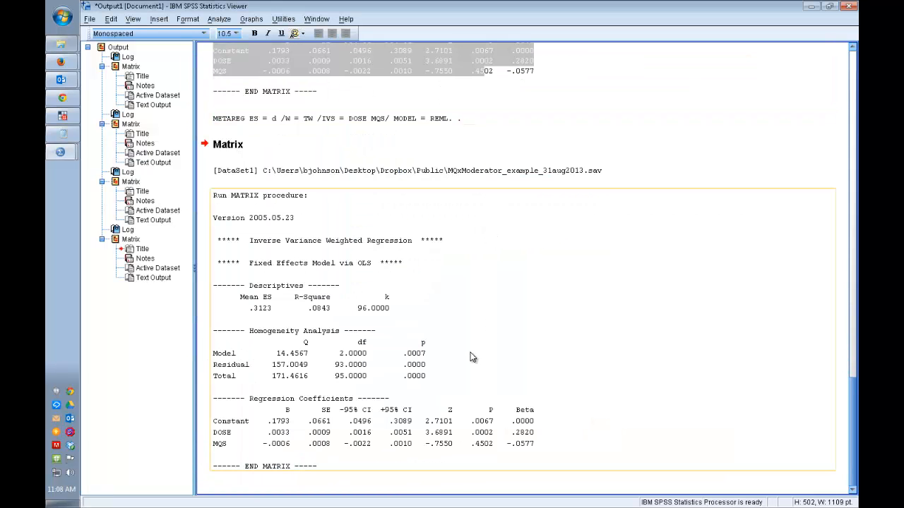
# Step: Examine the model heading in the newest METAREG output and compare it with the echoed REML command above
pyautogui.doubleClick(288, 235)
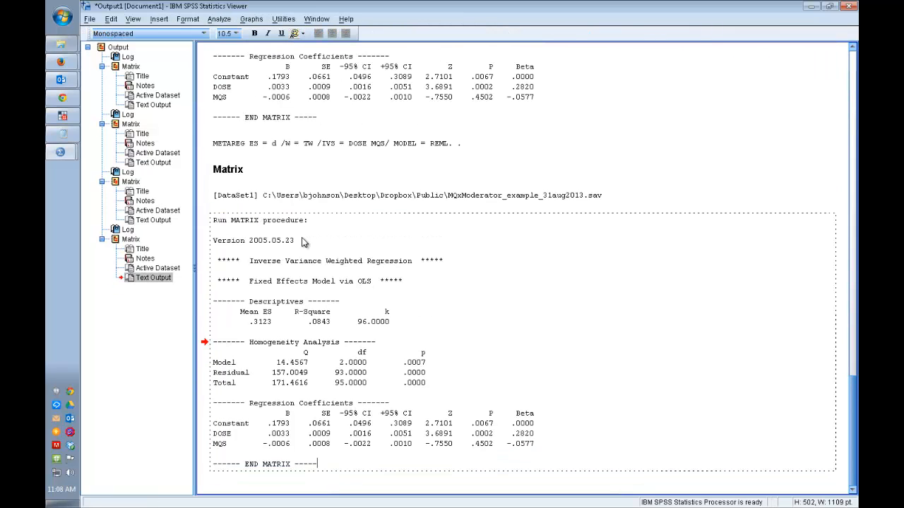
pyautogui.tripleClick(260, 263)
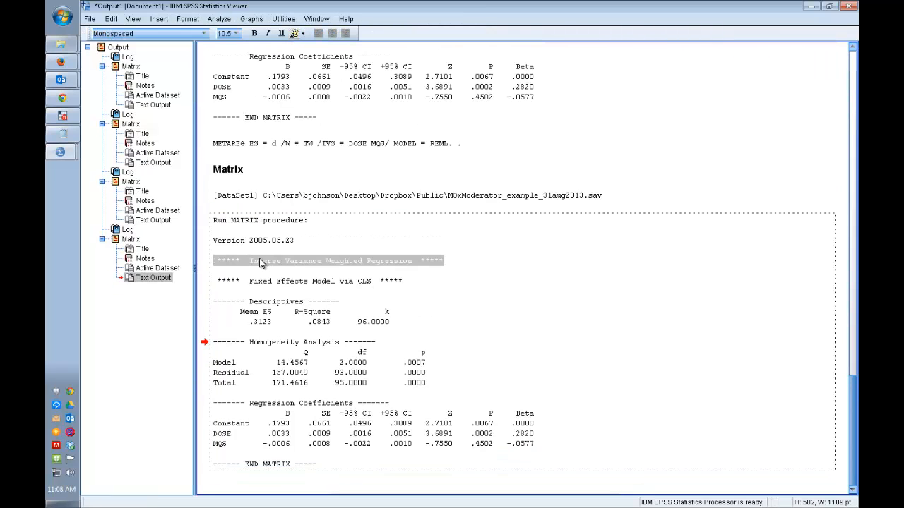
pyautogui.click(341, 261)
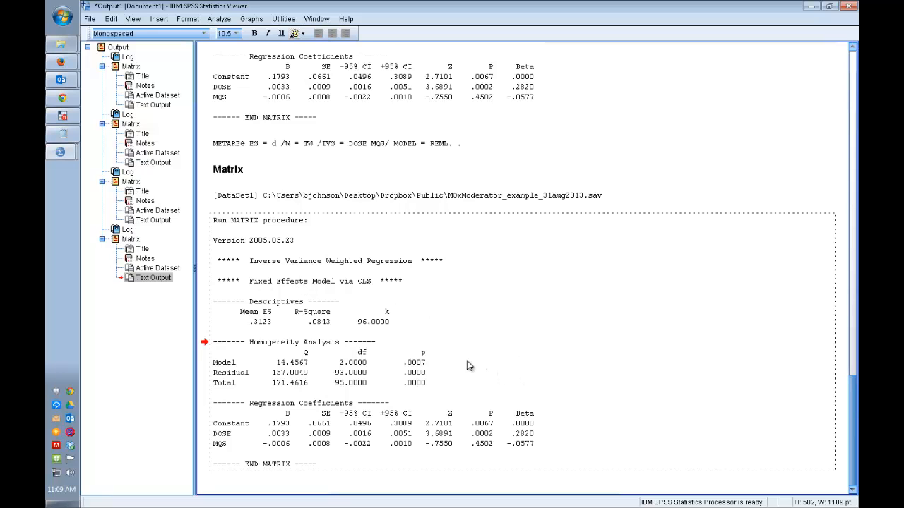
pyautogui.scroll(5, 440, 351)
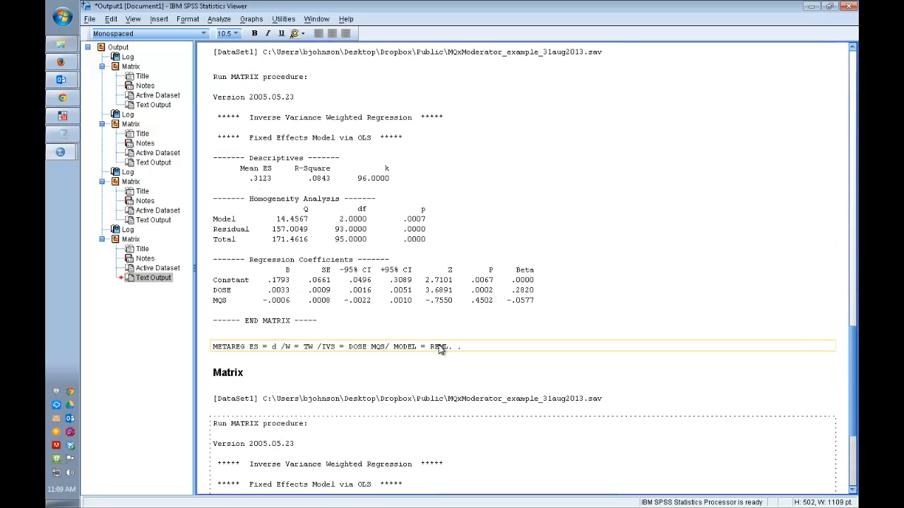
pyautogui.scroll(-5, 438, 351)
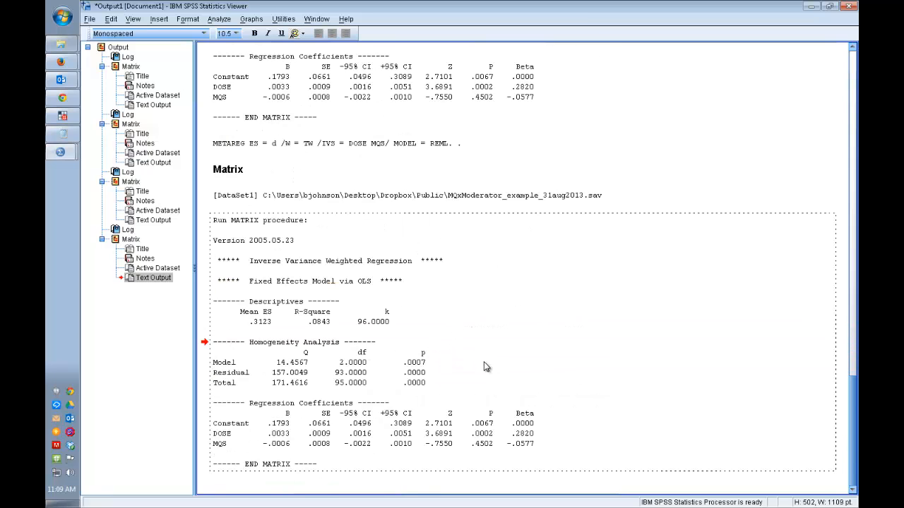
# Step: Switch to spss_readme.txt and copy the whole restricted-information maximum likelihood example line under METAREG.SPS
pyautogui.hotkey('alt', 'Tab')
pyautogui.hotkey('alt', 'Tab')
pyautogui.hotkey('alt', 'Tab')
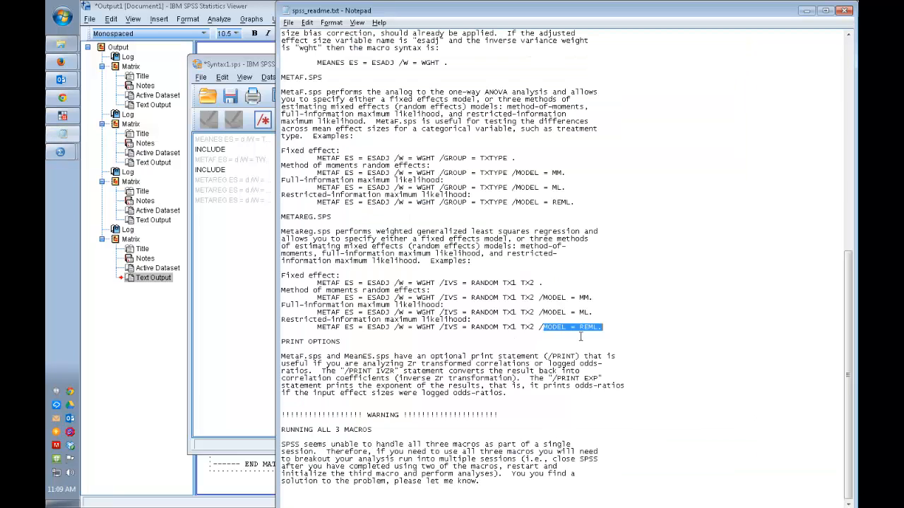
pyautogui.click(581, 337)
pyautogui.moveTo(607, 329); pyautogui.dragTo(453, 315)
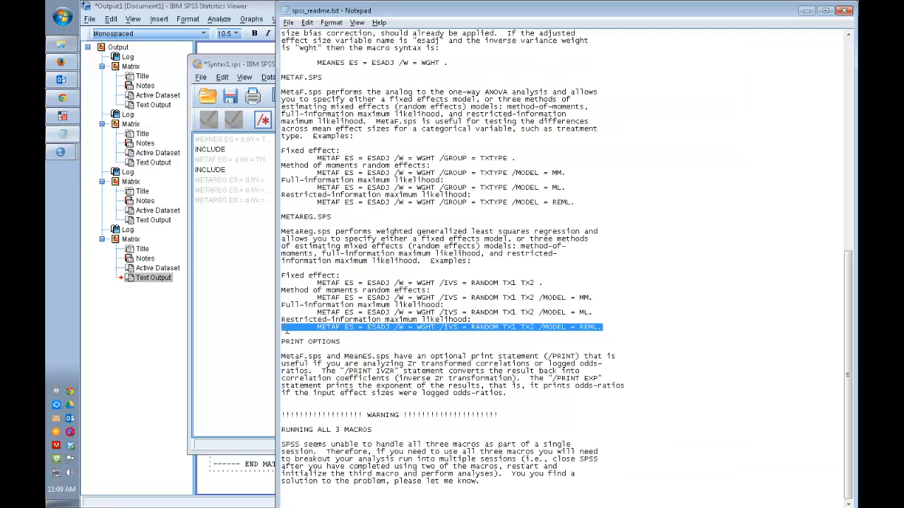
pyautogui.moveTo(286, 330); pyautogui.dragTo(309, 326)
# Step: Paste the copied REML example into Syntax1.sps below the last METAREG line, leaving a blank line between them
pyautogui.moveTo(60, 139)
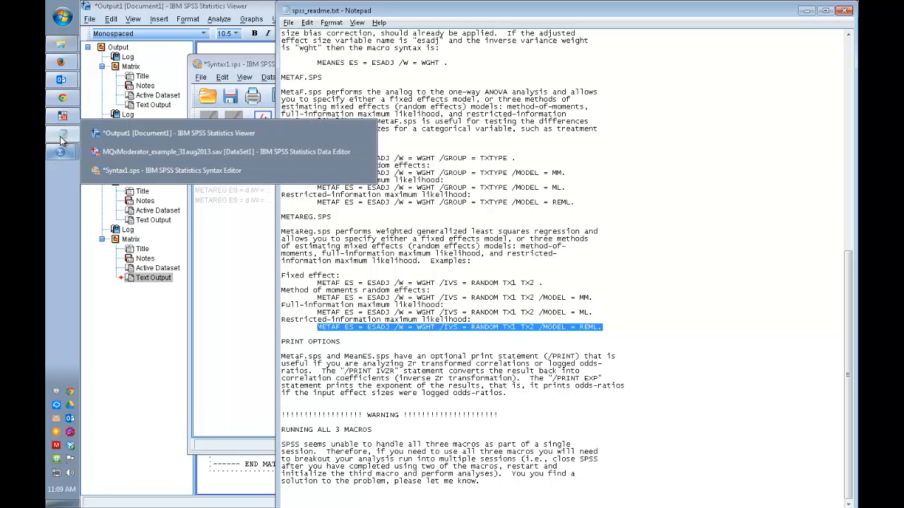
pyautogui.click(158, 171)
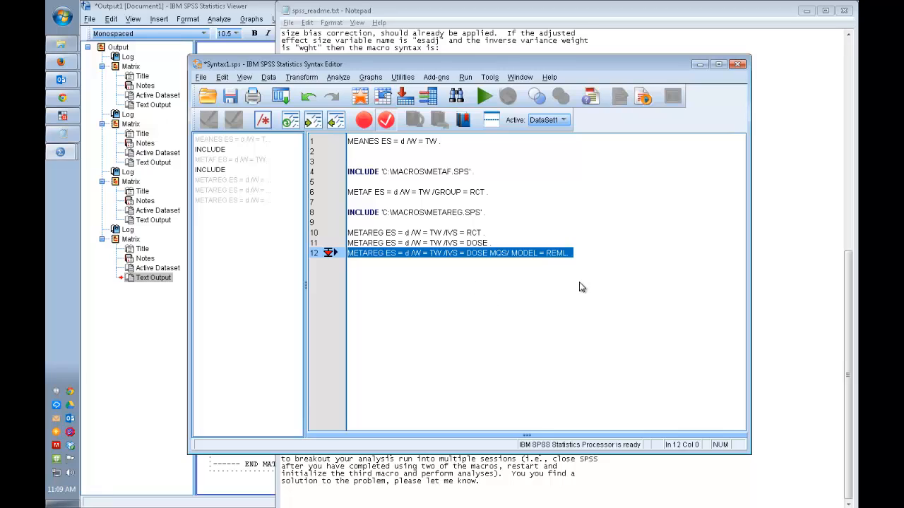
pyautogui.click(586, 300)
pyautogui.press('Return')
pyautogui.write('METAF ES = ESADJ /W = WGHT /IVS = RANDOM TX1 TX2 /MODEL = REML .')
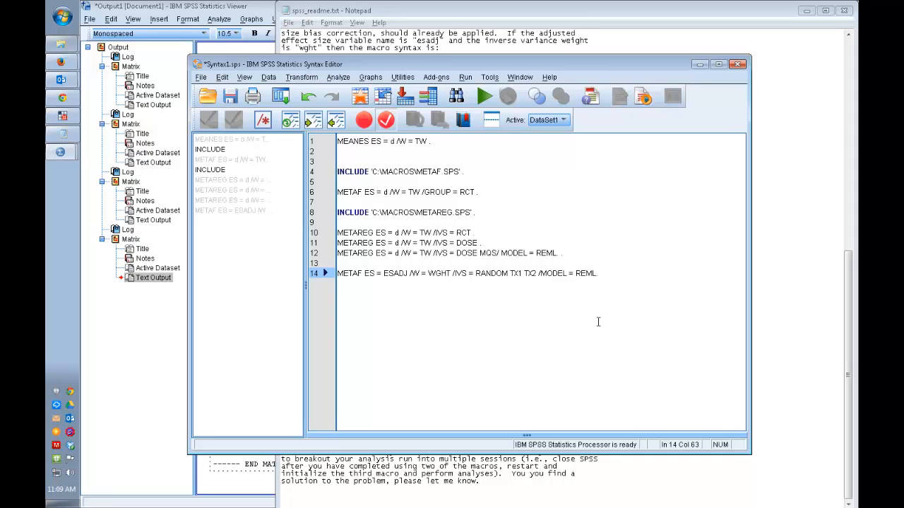
# Step: Replace the predictors RANDOM TX1 TX2 with DOSE MQS in the pasted line
pyautogui.press('Left')
pyautogui.press('Left')
pyautogui.press('Left')
pyautogui.press('Left')
pyautogui.press('Left')
pyautogui.hotkey('ctrl', 'shift', 'Left')
pyautogui.hotkey('ctrl', 'shift', 'Left')
pyautogui.hotkey('ctrl', 'shift', 'Left')
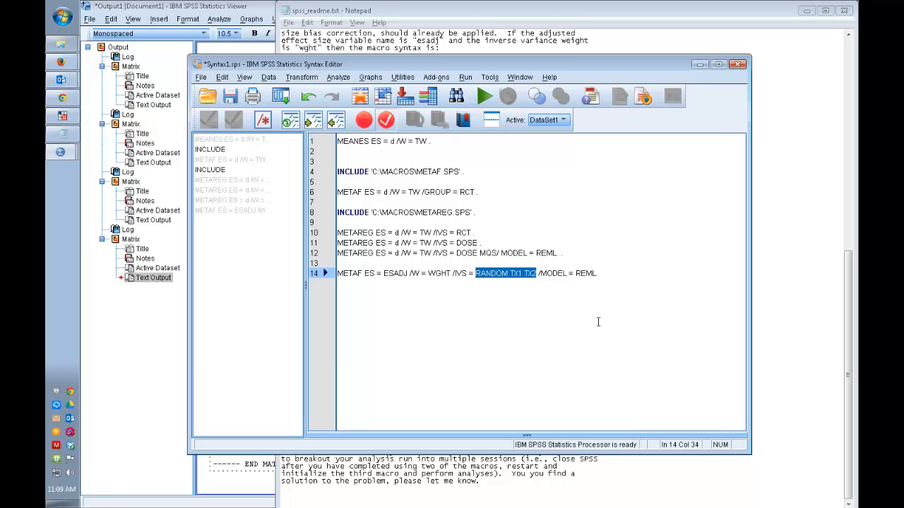
pyautogui.write('DOSE ')
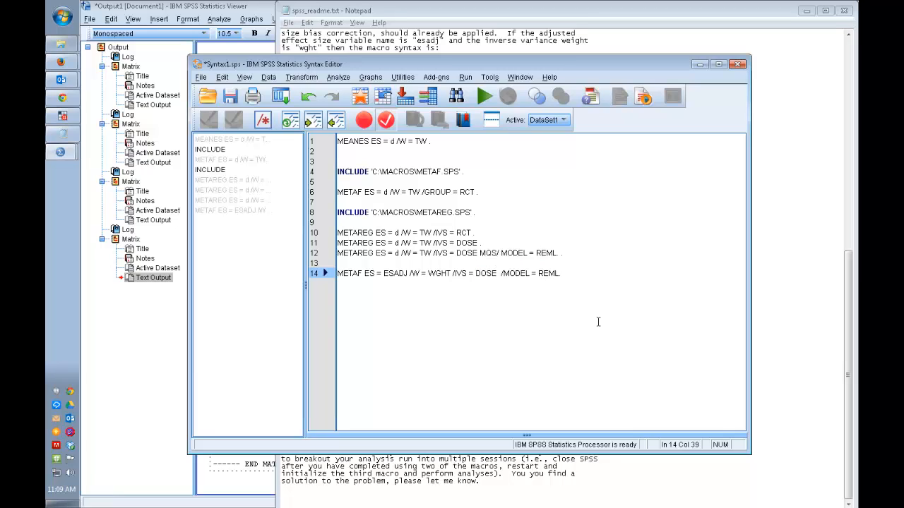
pyautogui.write('MQS')
# Step: Set the pasted line's weight variable to TW and its effect size variable to d
pyautogui.press('Left')
pyautogui.press('Left')
pyautogui.press('Left')
pyautogui.press('Left')
pyautogui.press('Left')
pyautogui.press('Left')
pyautogui.press('Left')
pyautogui.press('Left')
pyautogui.press('Left')
pyautogui.press('Left')
pyautogui.hotkey('ctrl', 'shift', 'Left')
pyautogui.write('TW')
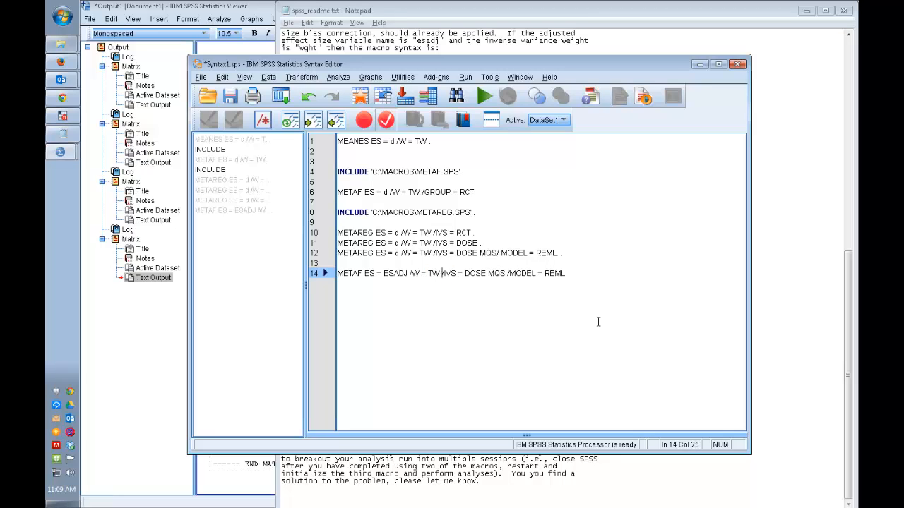
pyautogui.press('Left')
pyautogui.press('Left')
pyautogui.press('Left')
pyautogui.press('Left')
pyautogui.hotkey('ctrl', 'shift', 'Left')
pyautogui.write('d')
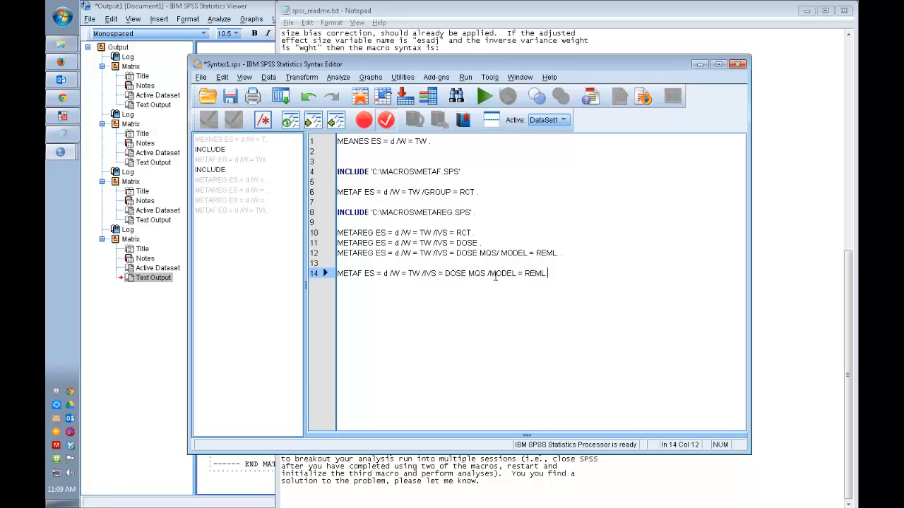
# Step: Change METAF to METAREG in the pasted line and run only that line
pyautogui.moveTo(548, 274); pyautogui.dragTo(308, 272)
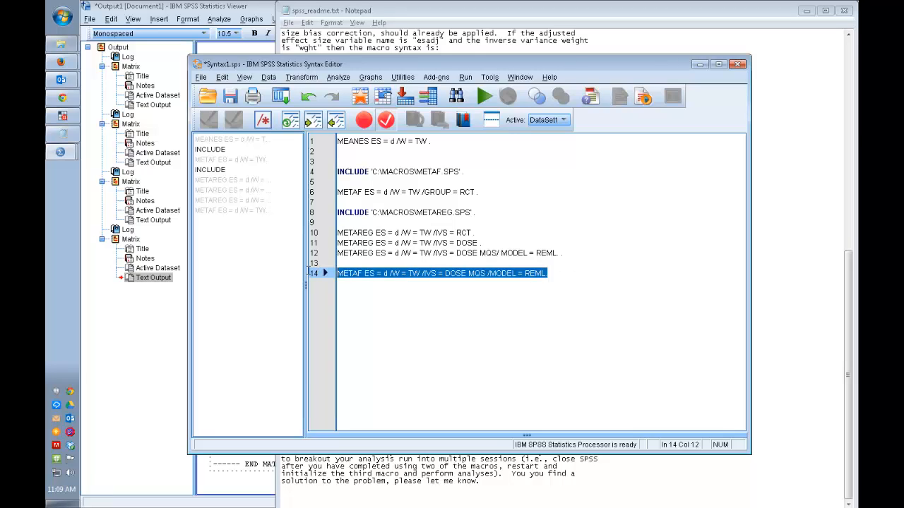
pyautogui.click(361, 273)
pyautogui.press('Delete')
pyautogui.write('REG')
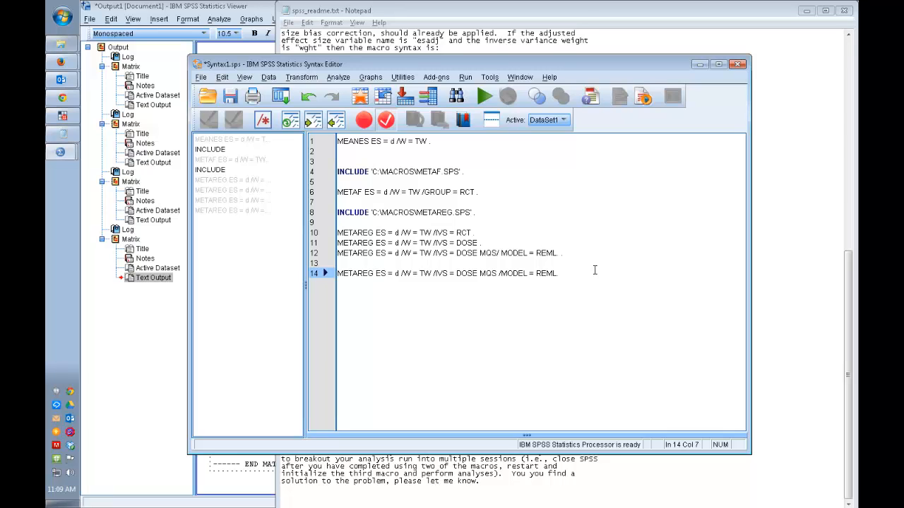
pyautogui.moveTo(561, 273); pyautogui.dragTo(331, 274)
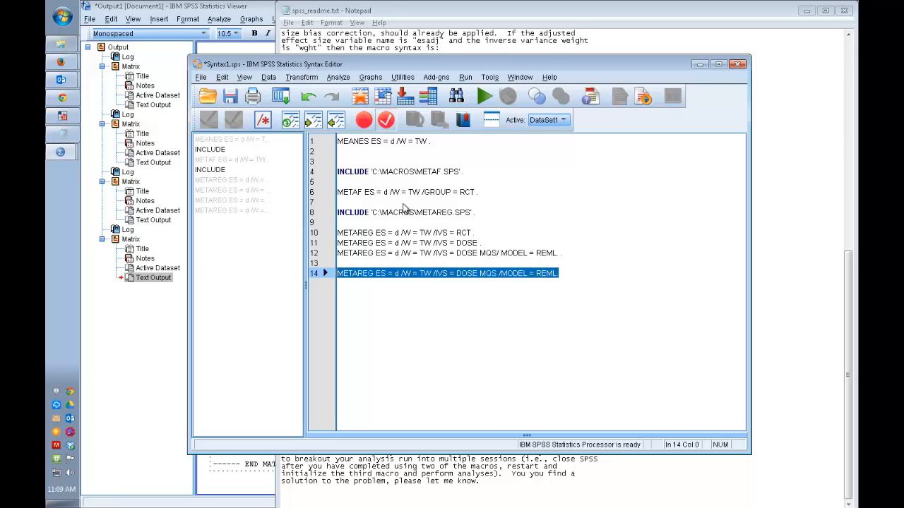
pyautogui.click(485, 96)
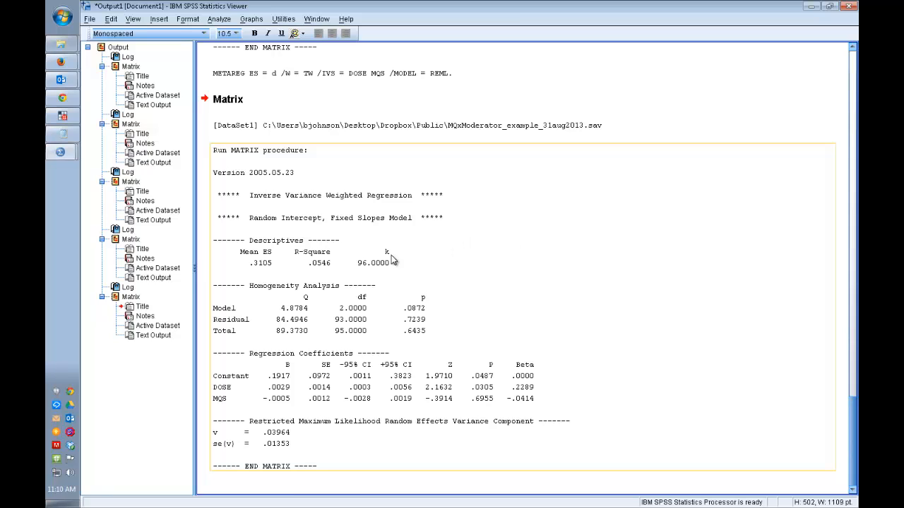
# Step: Examine the Model homogeneity test and the DOSE and MQS regression coefficients in the new random-effects output
pyautogui.click(282, 219)
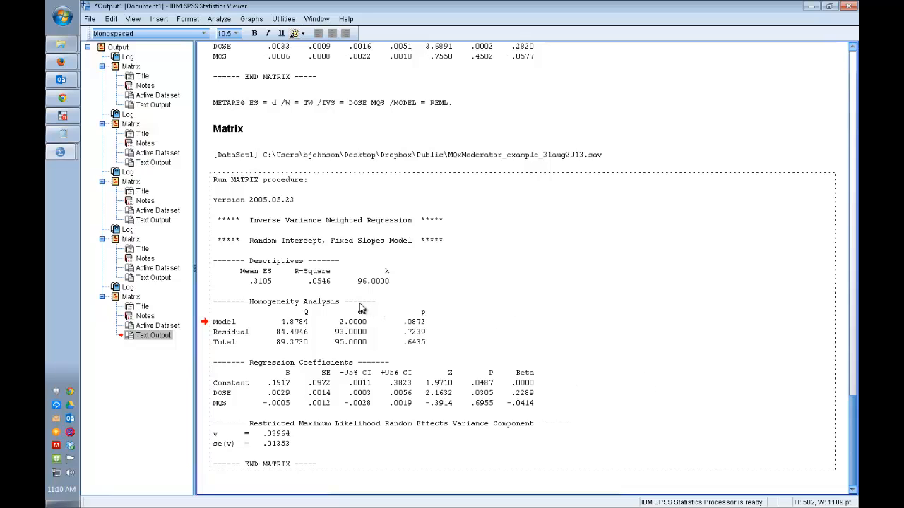
pyautogui.doubleClick(304, 325)
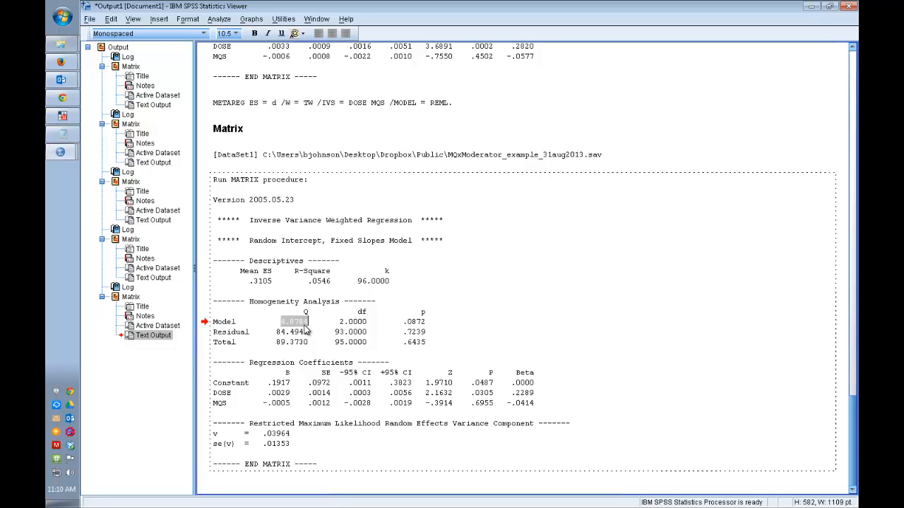
pyautogui.click(395, 327)
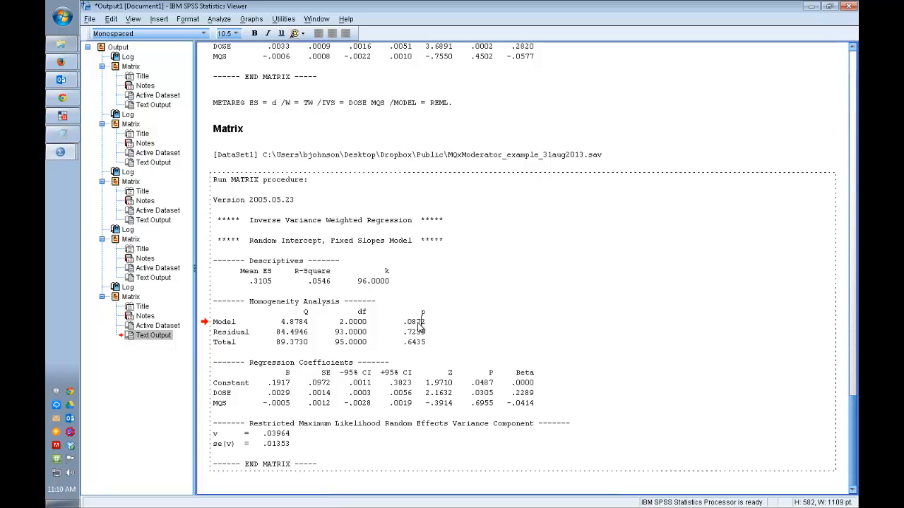
pyautogui.moveTo(420, 324); pyautogui.dragTo(209, 324)
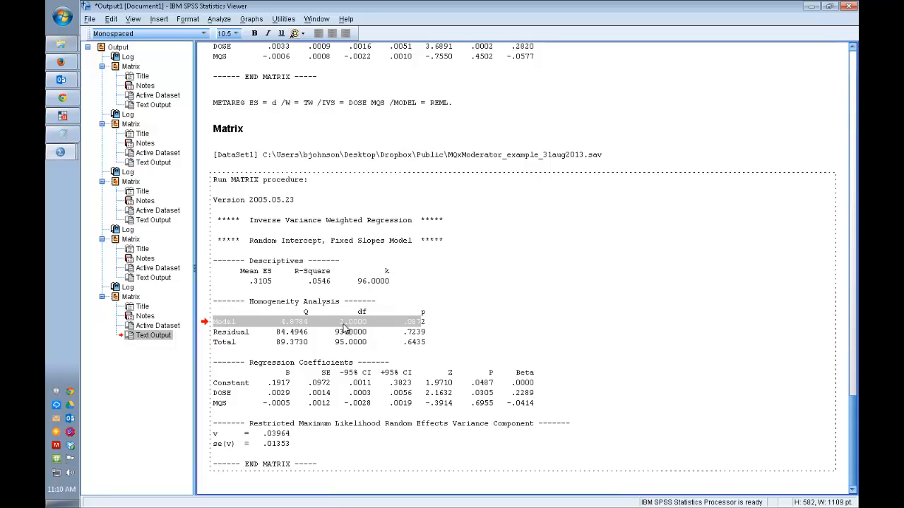
pyautogui.click(424, 330)
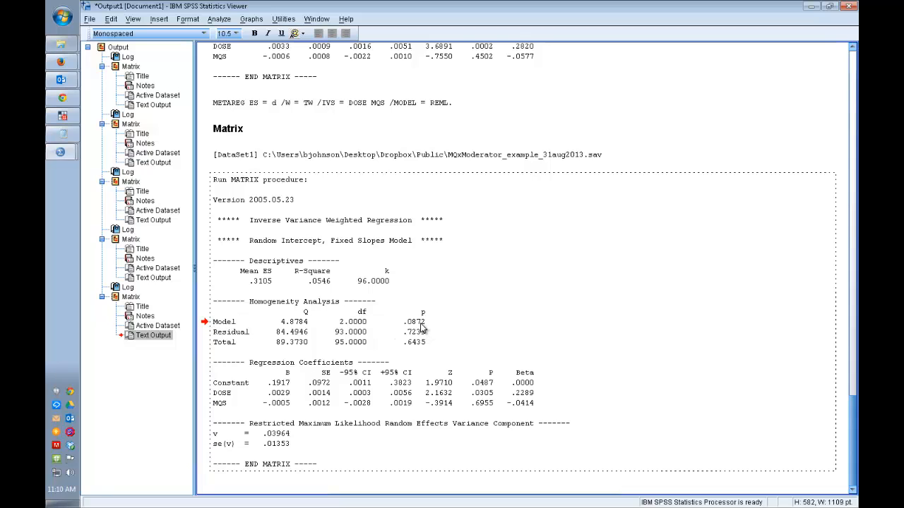
pyautogui.doubleClick(360, 384)
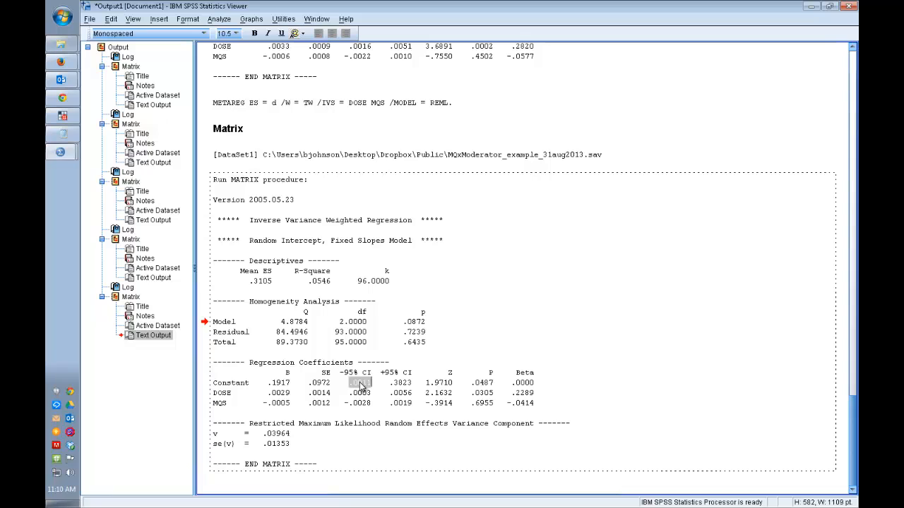
pyautogui.click(217, 395)
pyautogui.doubleClick(502, 394)
pyautogui.moveTo(493, 394); pyautogui.dragTo(422, 393)
pyautogui.moveTo(342, 397); pyautogui.dragTo(214, 395)
pyautogui.click(453, 404)
# Step: Examine the Residual row of the homogeneity analysis and compare it with the earlier fixed-effects output
pyautogui.tripleClick(309, 337)
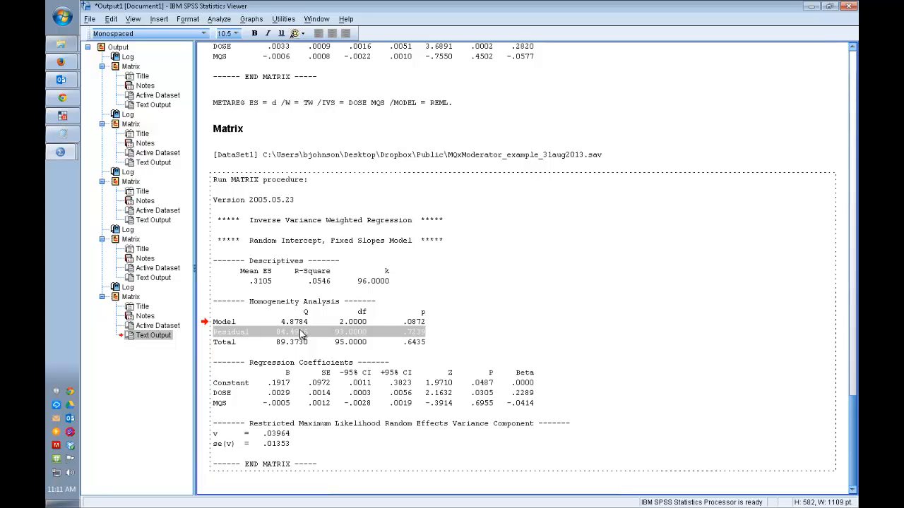
pyautogui.click(442, 329)
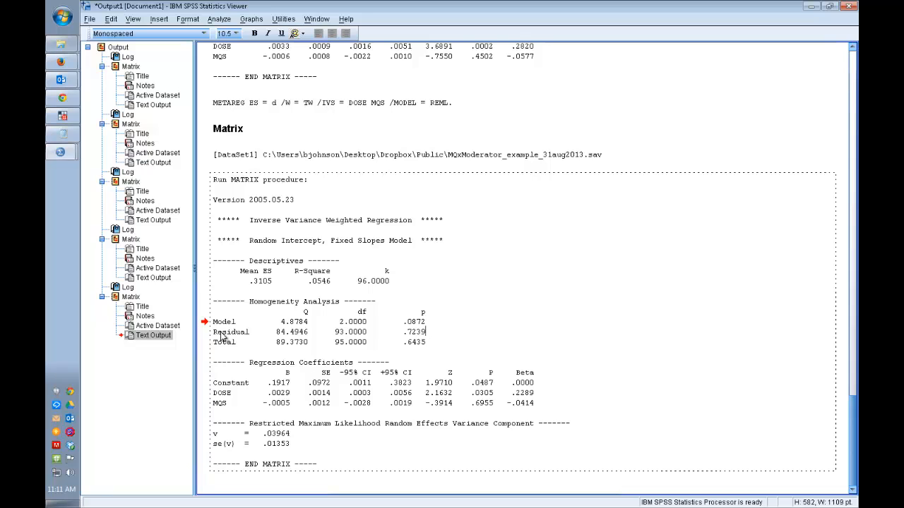
pyautogui.moveTo(219, 336); pyautogui.dragTo(454, 337)
pyautogui.click(454, 337)
pyautogui.moveTo(79, 146)
pyautogui.scroll(10, 482, 293)
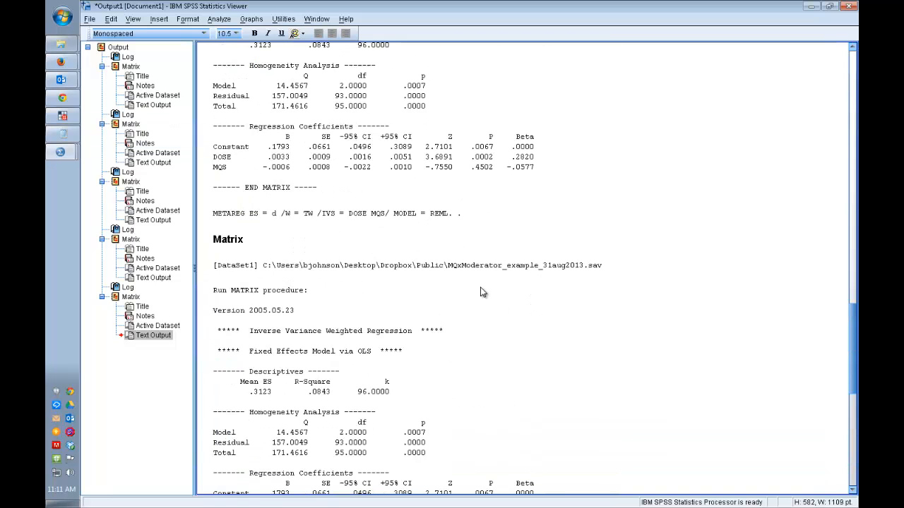
pyautogui.scroll(-10, 482, 292)
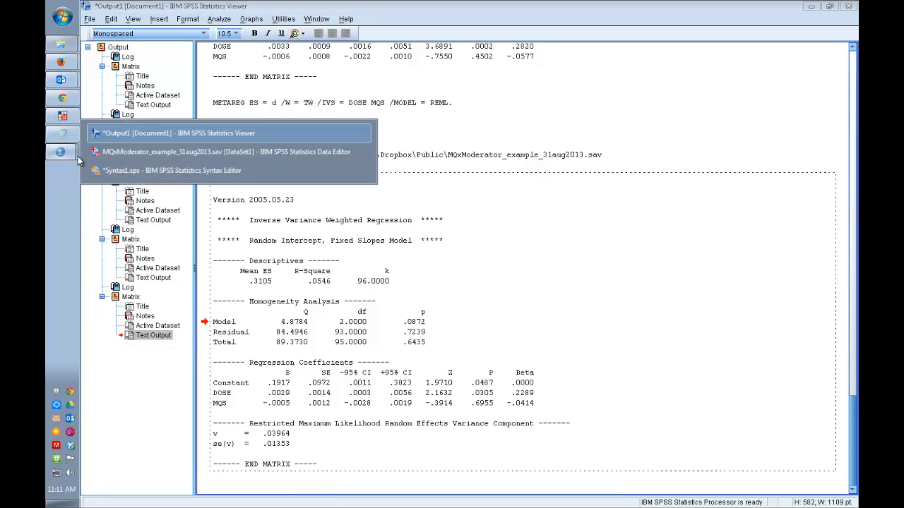
# Step: Add /MODEL =REML after GROUP = RCT in the METAF line of Syntax1.sps, keeping the closing period
pyautogui.click(95, 171)
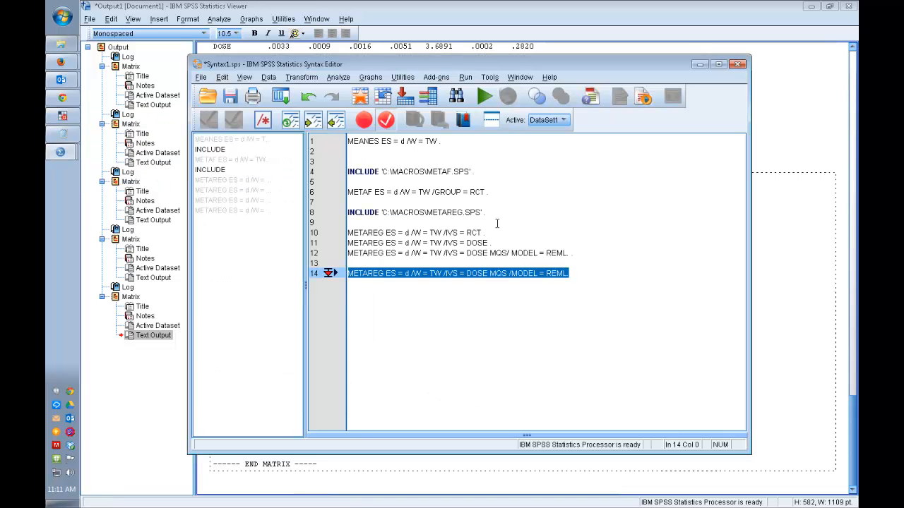
pyautogui.click(539, 241)
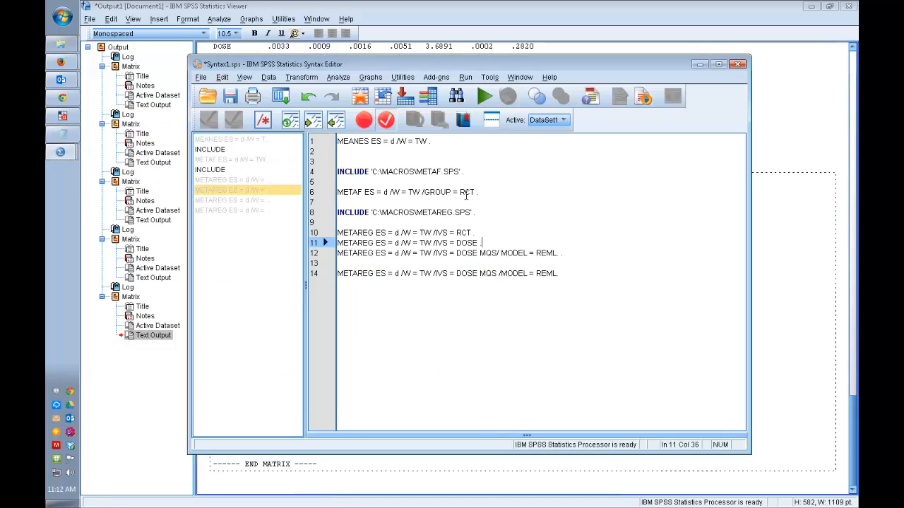
pyautogui.click(253, 173)
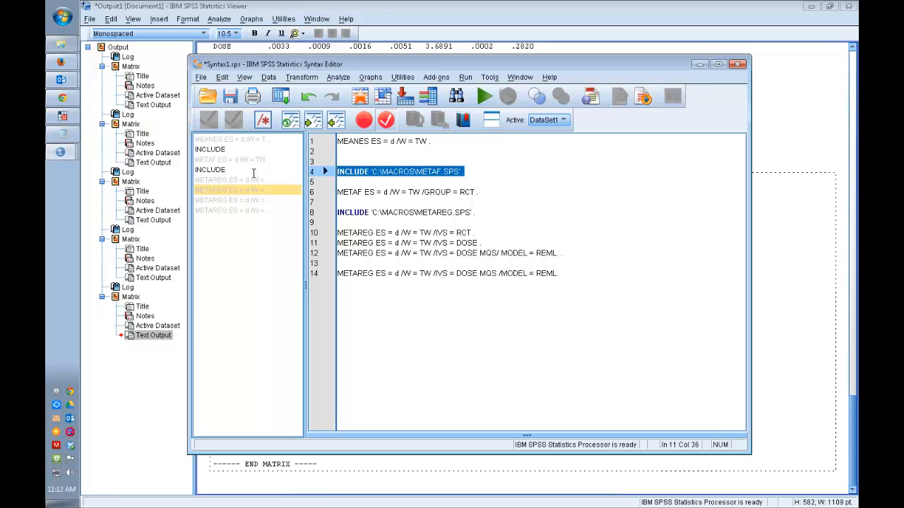
pyautogui.click(473, 192)
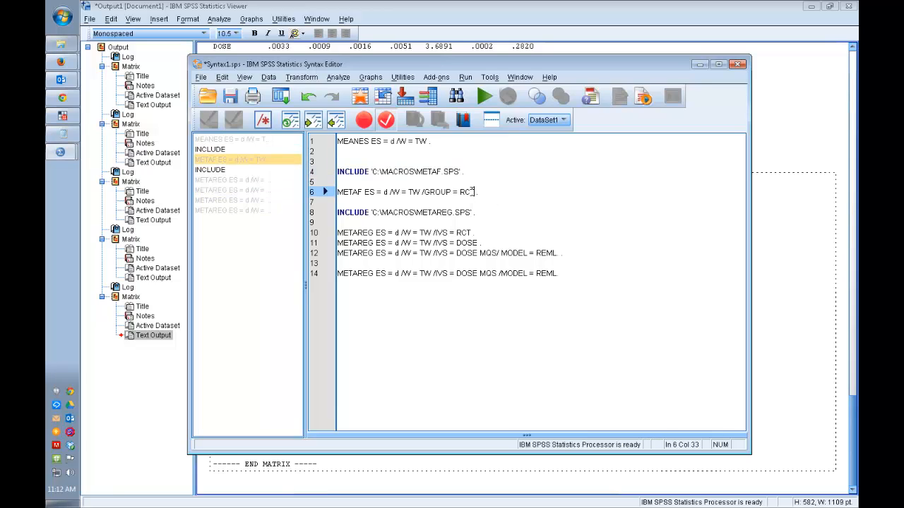
pyautogui.click(472, 192)
pyautogui.write('/MODEL')
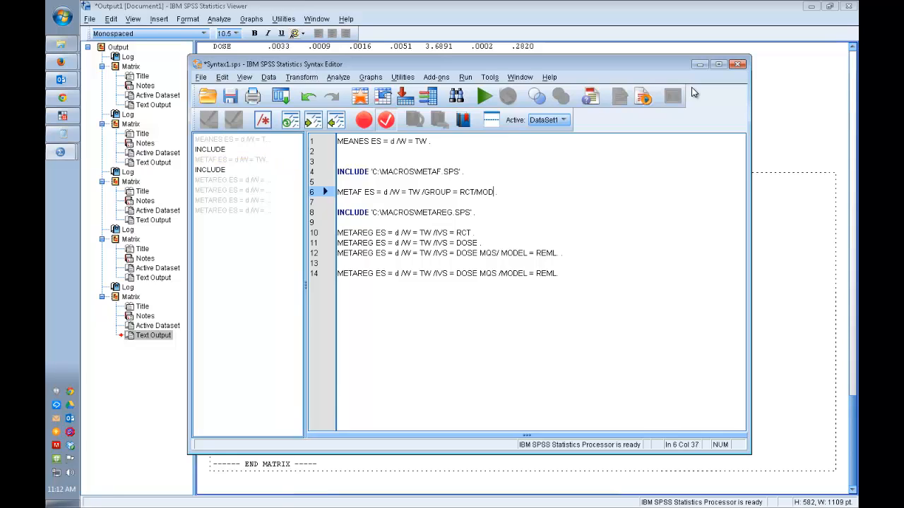
pyautogui.write(' =REML')
# Step: Select the INCLUDE 'C:\MACROS\METAF.SPS' line in the syntax
pyautogui.moveTo(465, 171)
pyautogui.mouseDown()
pyautogui.moveTo(318, 178)
pyautogui.moveTo(329, 163)
pyautogui.mouseUp()
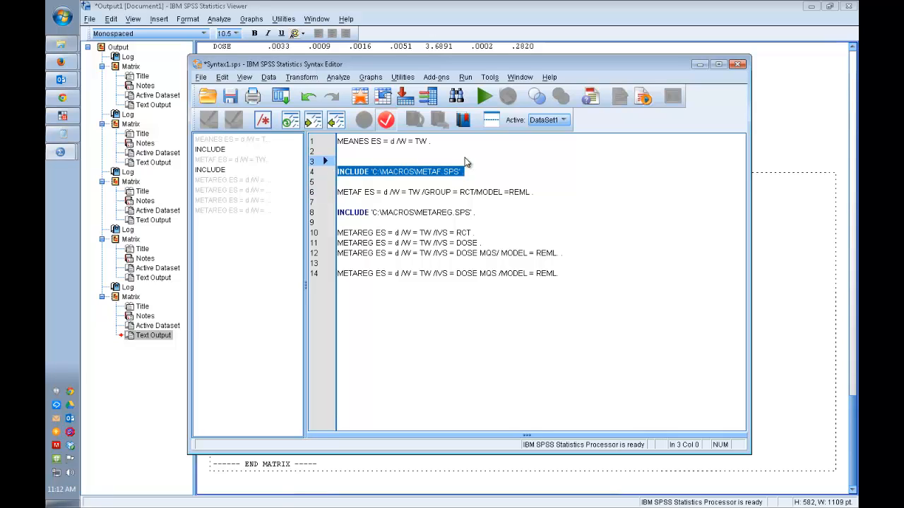